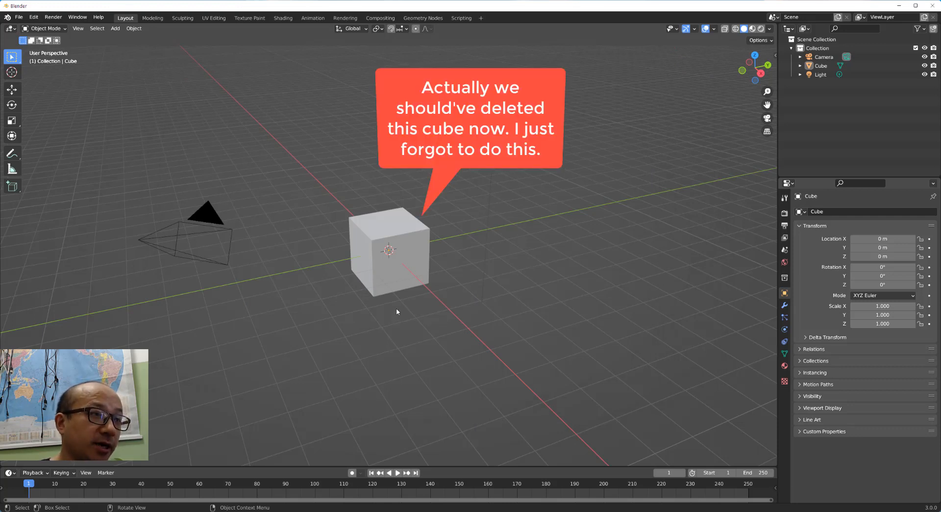
- Switch the viewport to the top orthographic view and hide the default Collection holding the cube, camera and light
{"action": "middle_click_drag", "start_coordinate": [345, 319], "coordinate": [419, 346]}
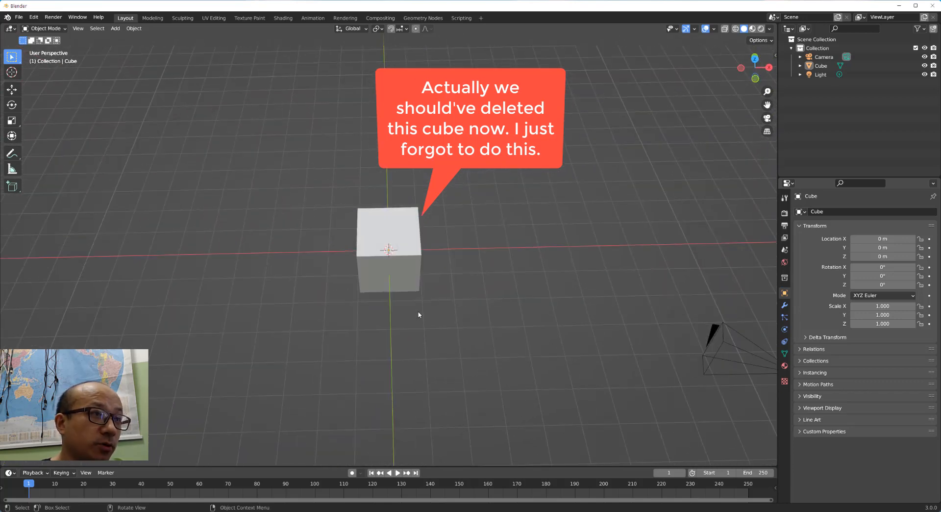
{"action": "left_click", "coordinate": [415, 241]}
{"action": "middle_click_drag", "start_coordinate": [492, 281], "coordinate": [426, 317]}
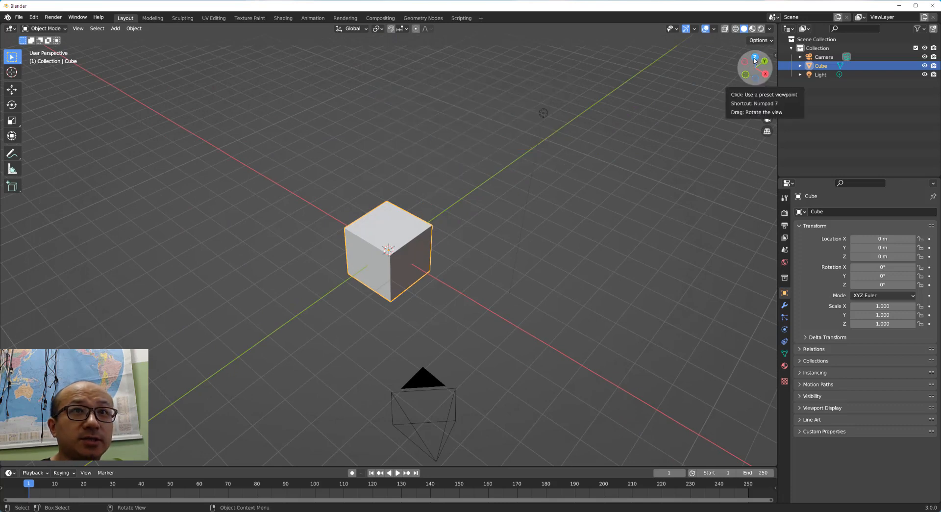
{"action": "left_click", "coordinate": [754, 57]}
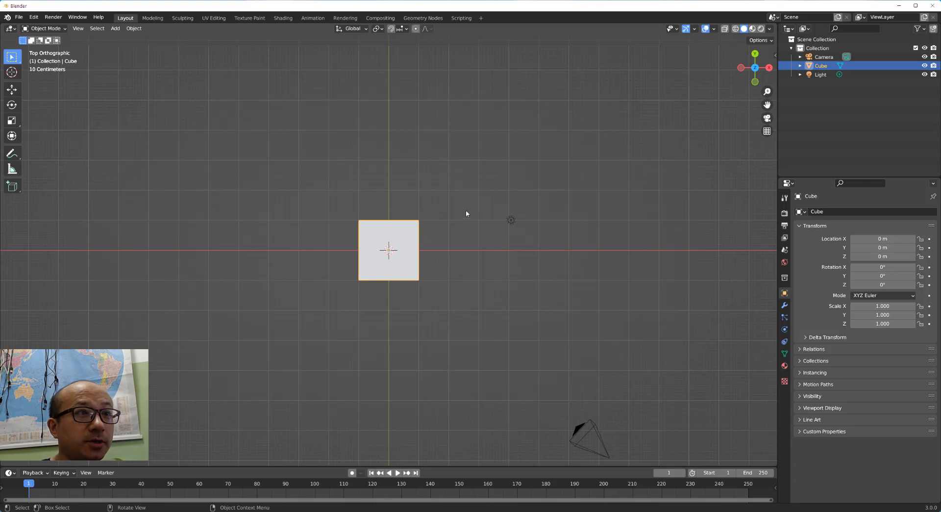
{"action": "left_click", "coordinate": [792, 48]}
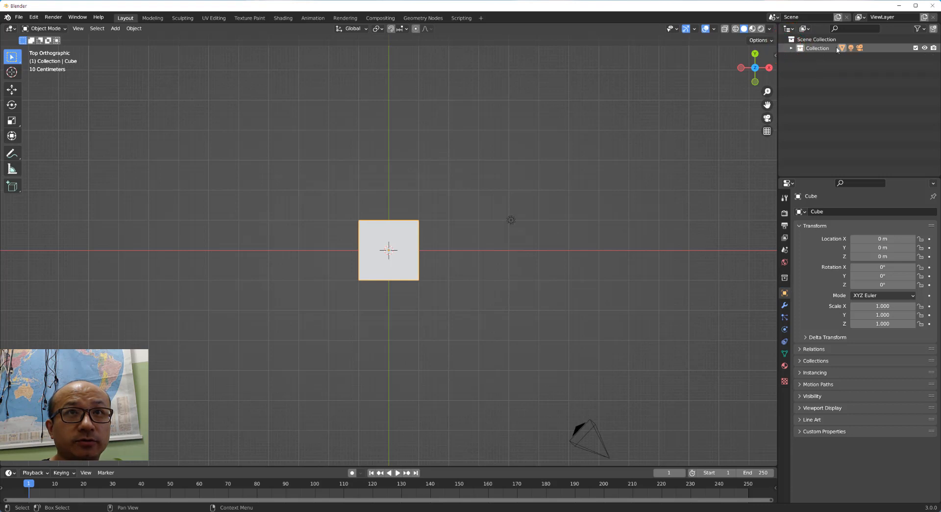
{"action": "left_click", "coordinate": [925, 48]}
- Create a new collection under the Scene Collection and rename it bg
{"action": "left_click", "coordinate": [812, 40]}
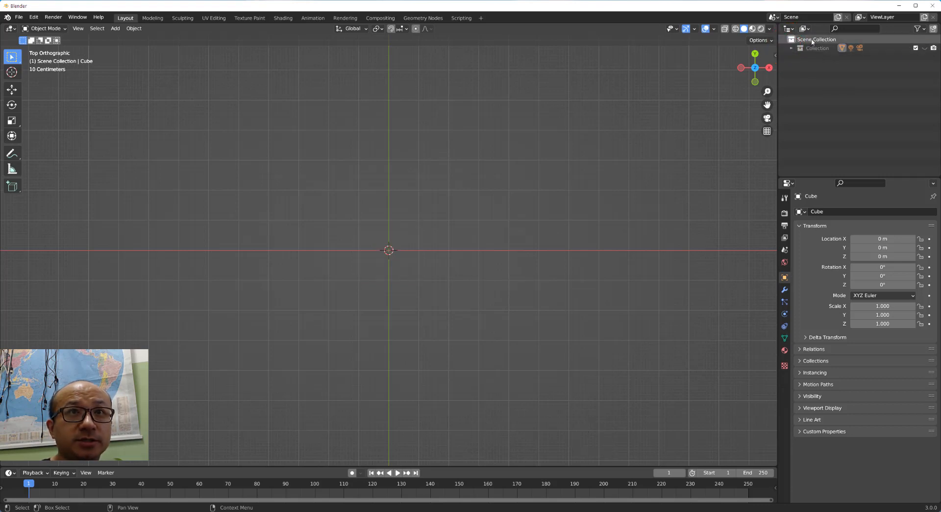
{"action": "right_click", "coordinate": [812, 41]}
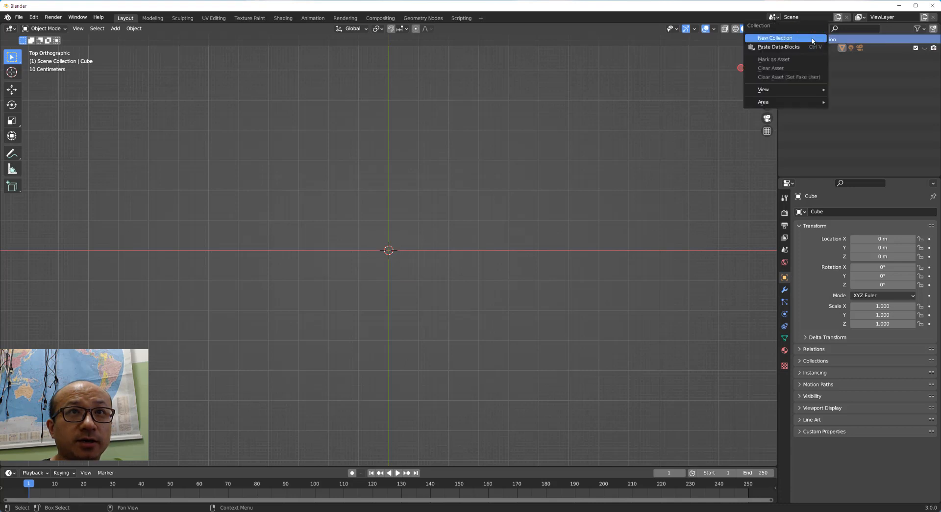
{"action": "left_click", "coordinate": [798, 40]}
{"action": "double_click", "coordinate": [825, 56]}
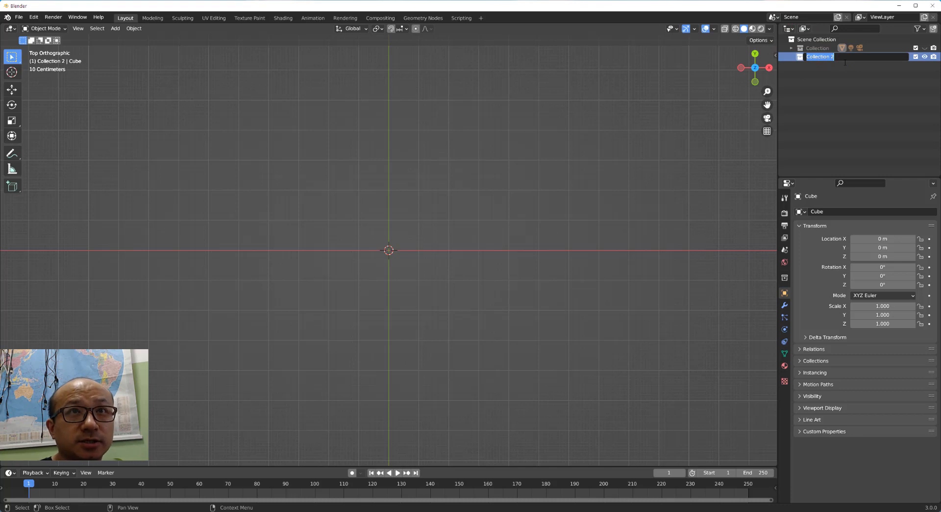
{"action": "type", "text": "bg"}
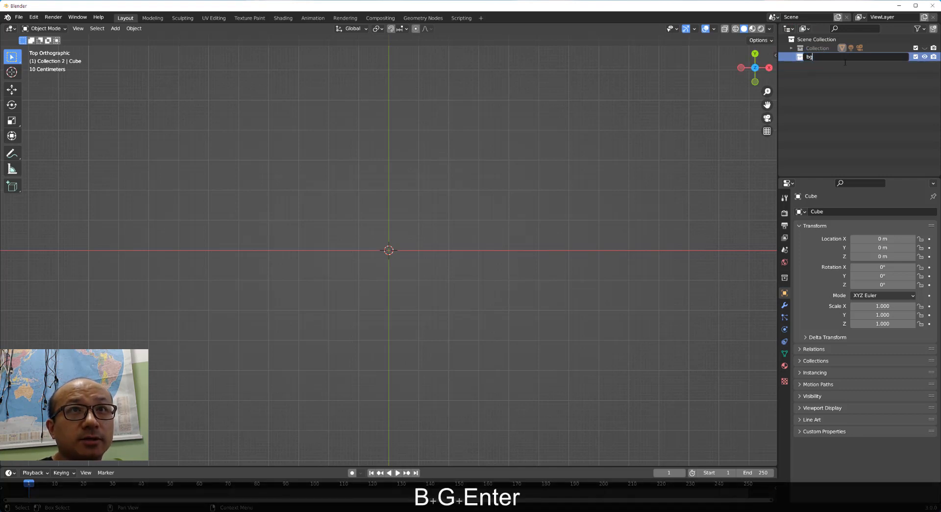
{"action": "key", "text": "Return"}
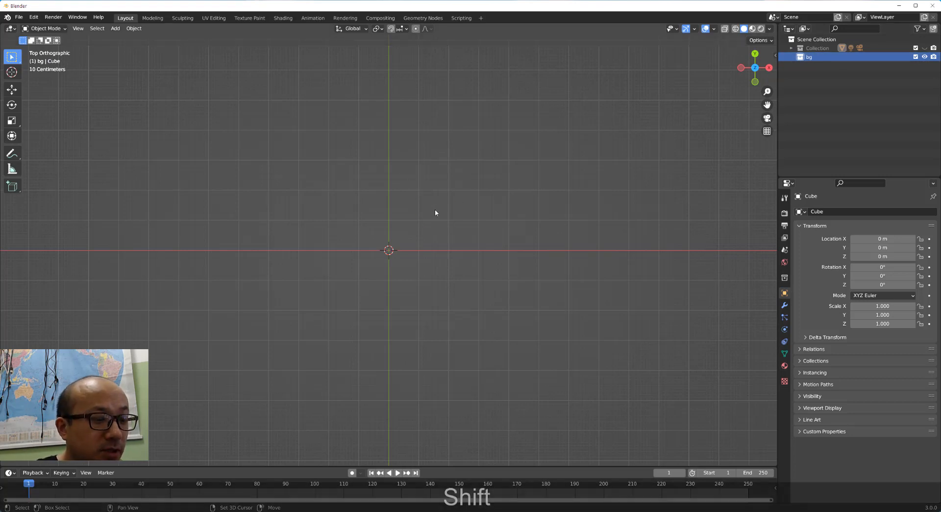
- Add relief samples.jpg from the Petal demo 1 folder on the Desktop as a background image in the bg collection
{"action": "key", "text": "shift+a"}
{"action": "mouse_move", "coordinate": [434, 306]}
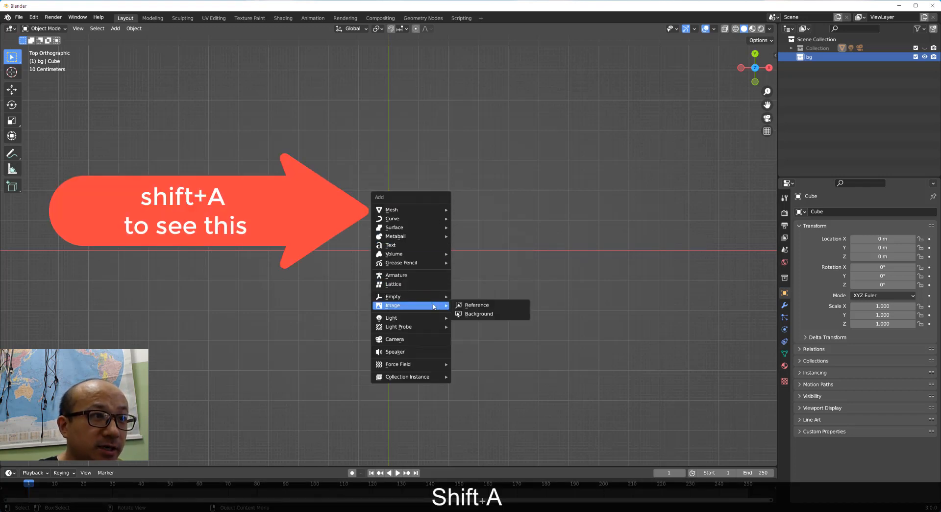
{"action": "left_click", "coordinate": [480, 315]}
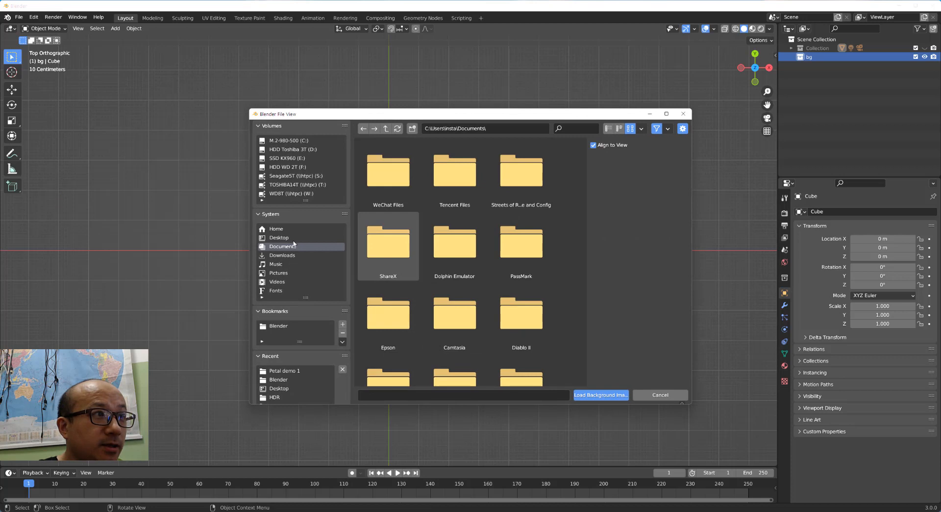
{"action": "left_click", "coordinate": [294, 238]}
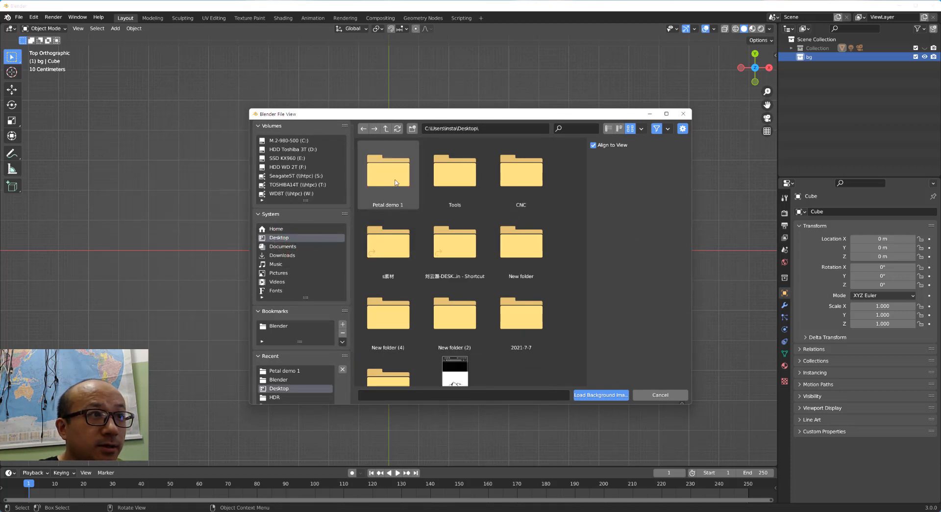
{"action": "double_click", "coordinate": [395, 180]}
{"action": "left_click", "coordinate": [396, 181]}
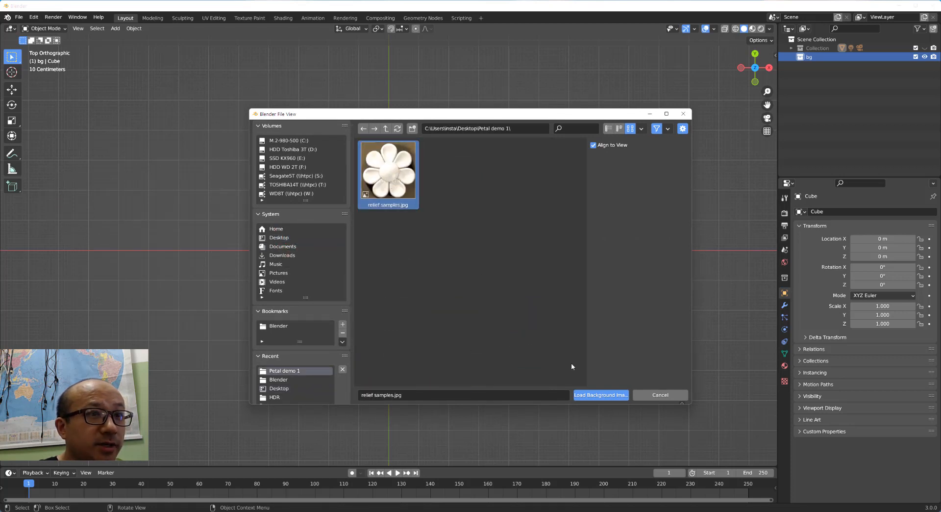
{"action": "left_click", "coordinate": [593, 395]}
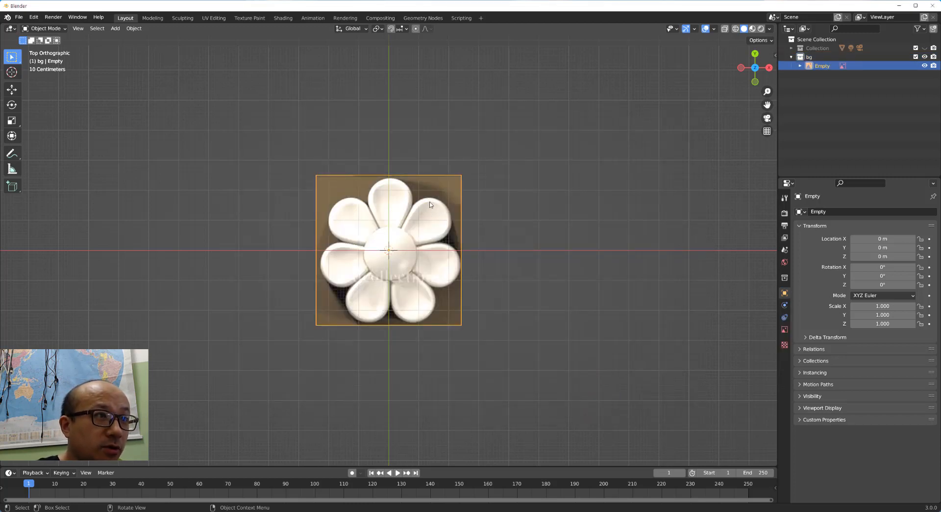
- Move the flower image about -0.061 m in X and 0.135 m in Y to centre the flower on the origin, and deselect it
{"action": "key", "text": "g"}
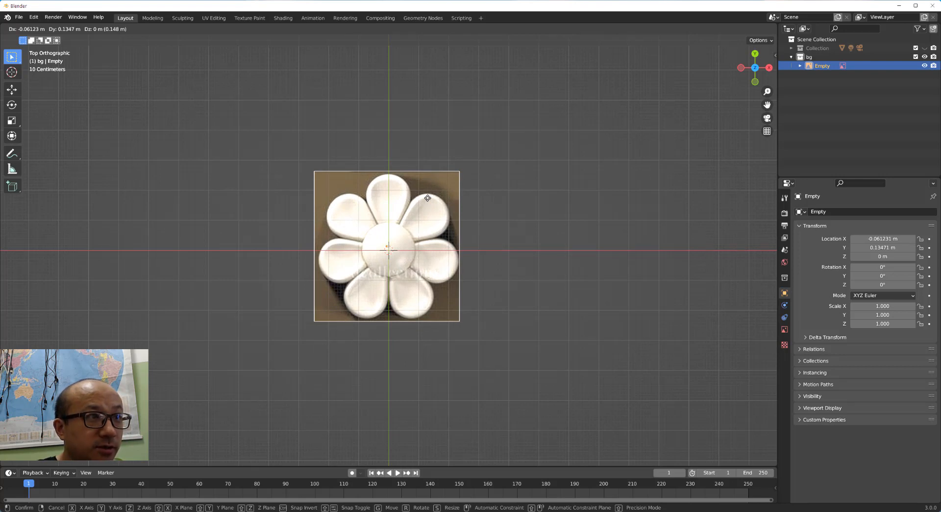
{"action": "left_click", "coordinate": [428, 197]}
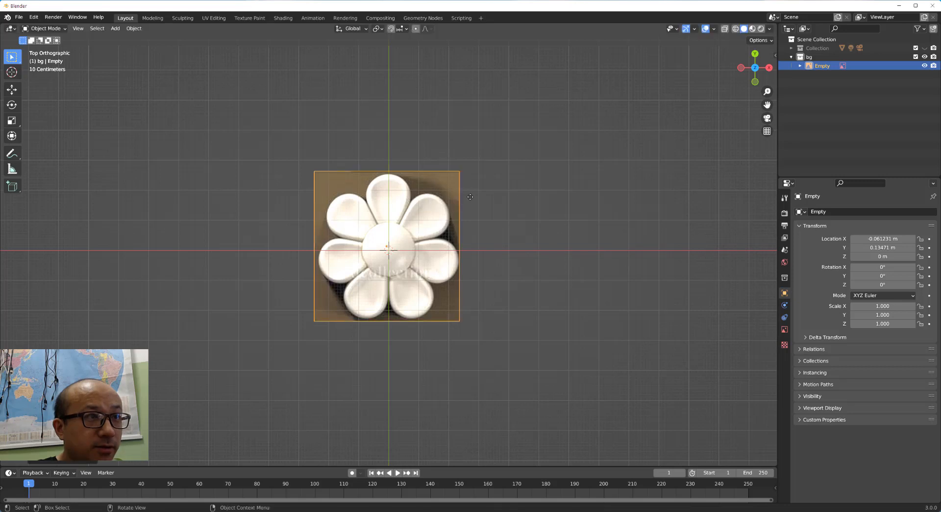
{"action": "left_click", "coordinate": [497, 216]}
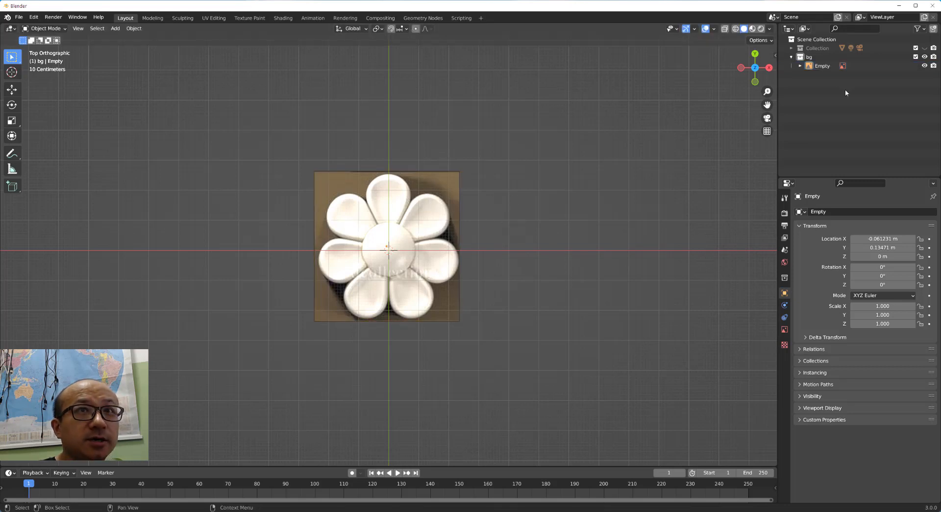
- Collapse the bg collection, create another collection under the Scene Collection and make it the active one
{"action": "left_click", "coordinate": [792, 58]}
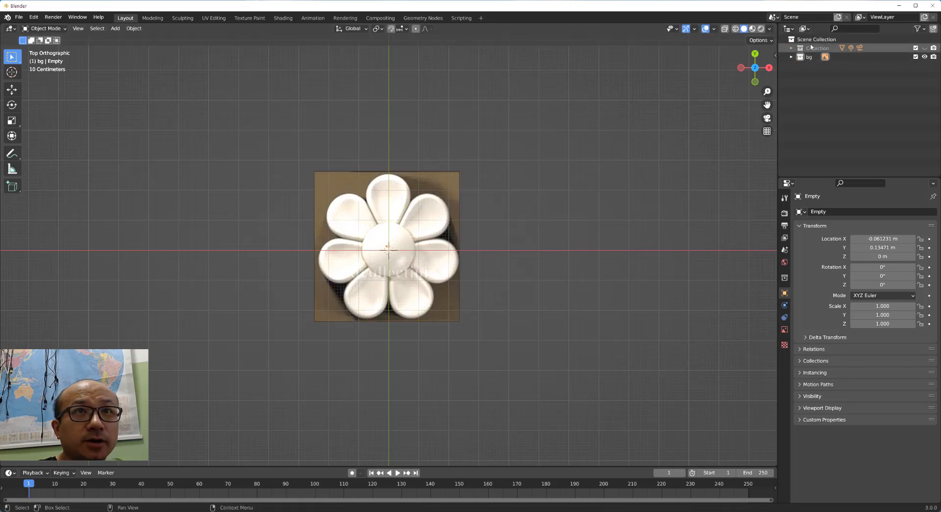
{"action": "left_click", "coordinate": [814, 39]}
{"action": "right_click", "coordinate": [806, 40]}
{"action": "left_click", "coordinate": [794, 40]}
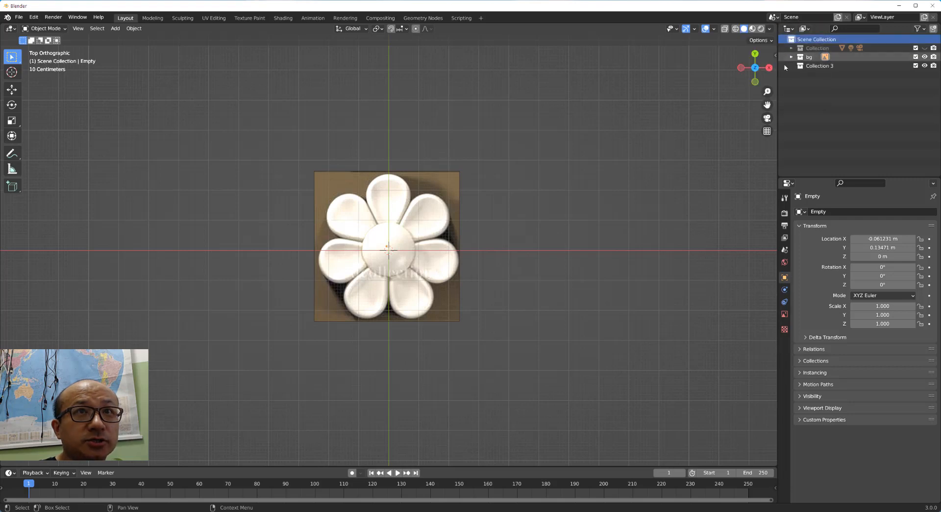
{"action": "left_click", "coordinate": [820, 66]}
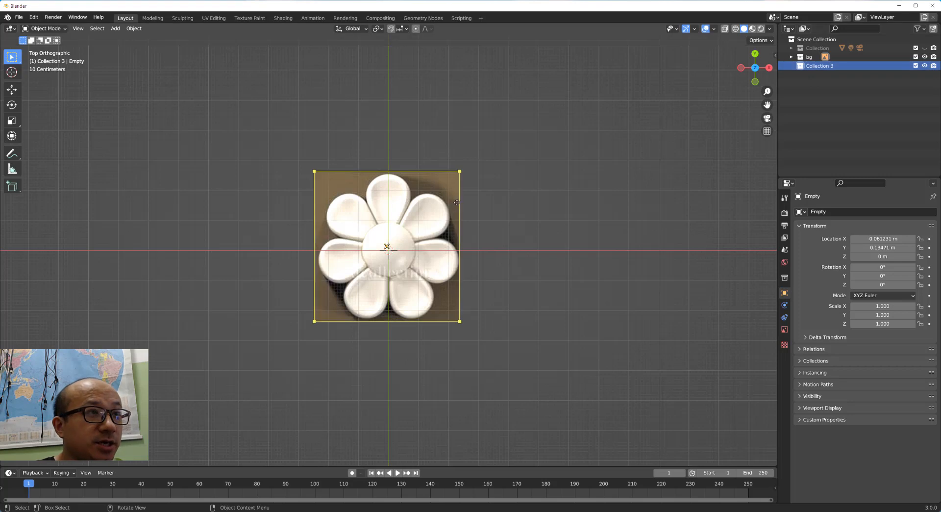
- Add a mesh plane to the new collection and turn on X-ray display to see the flower image through it
{"action": "key", "text": "shift"}
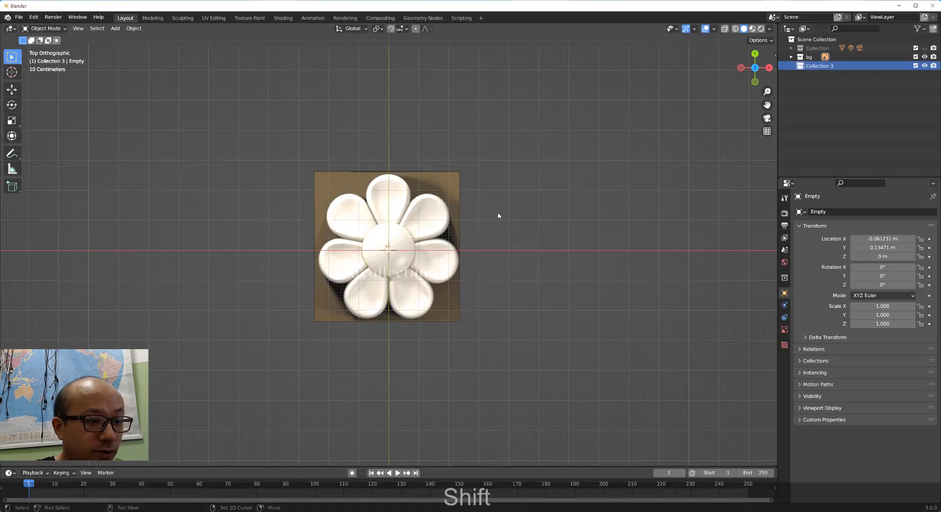
{"action": "key", "text": "shift+a"}
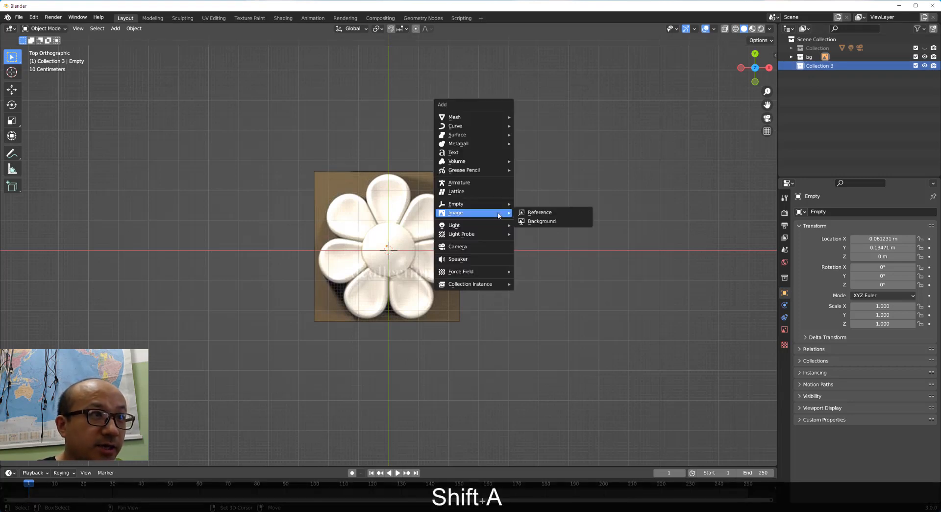
{"action": "mouse_move", "coordinate": [494, 116]}
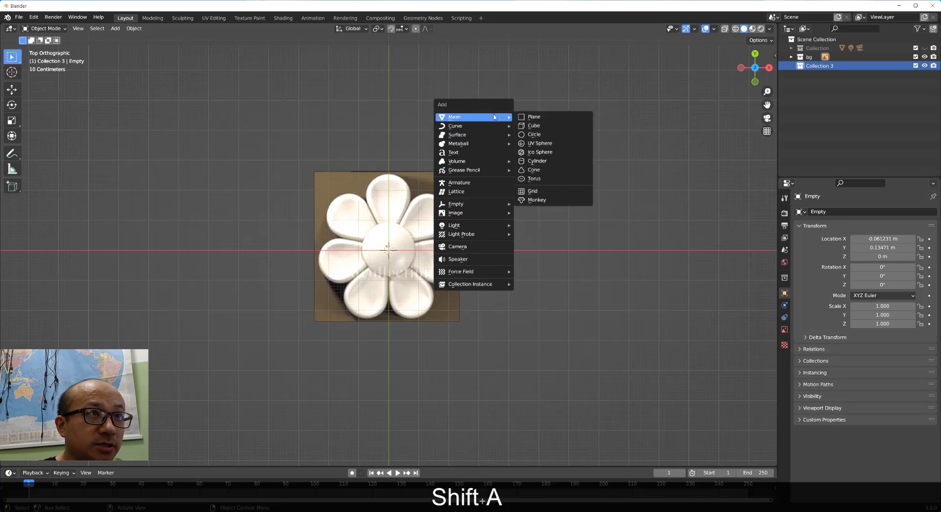
{"action": "left_click", "coordinate": [542, 118]}
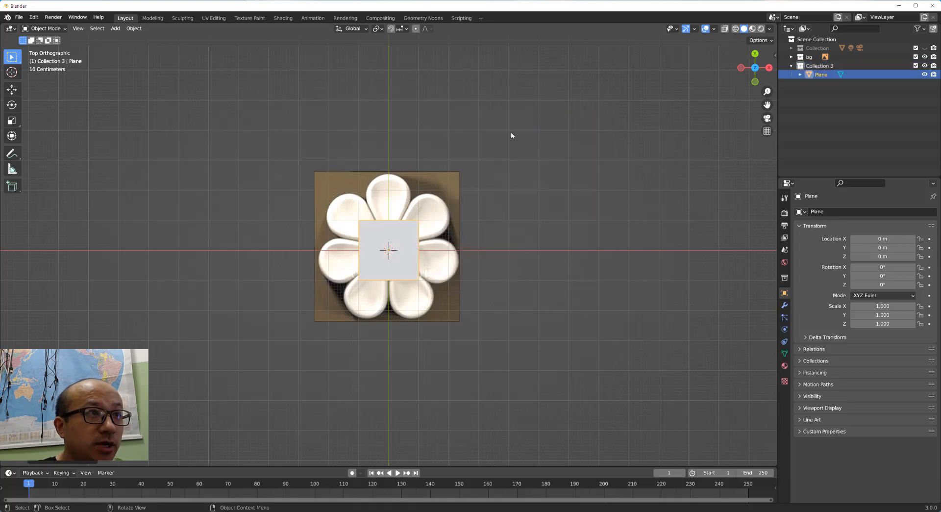
{"action": "left_click", "coordinate": [725, 29]}
{"action": "scroll", "coordinate": [417, 212], "scroll_direction": "up", "scroll_amount": 1}
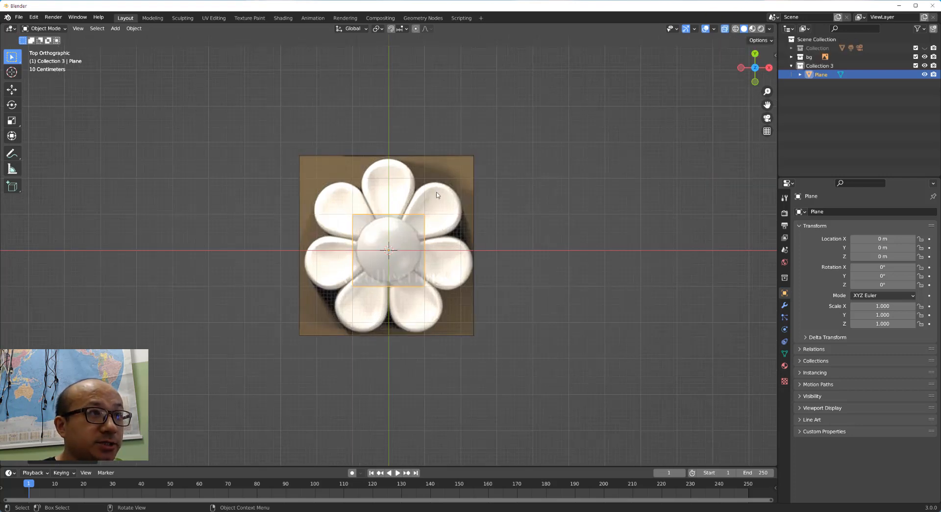
{"action": "scroll", "coordinate": [416, 211], "scroll_direction": "up", "scroll_amount": 2}
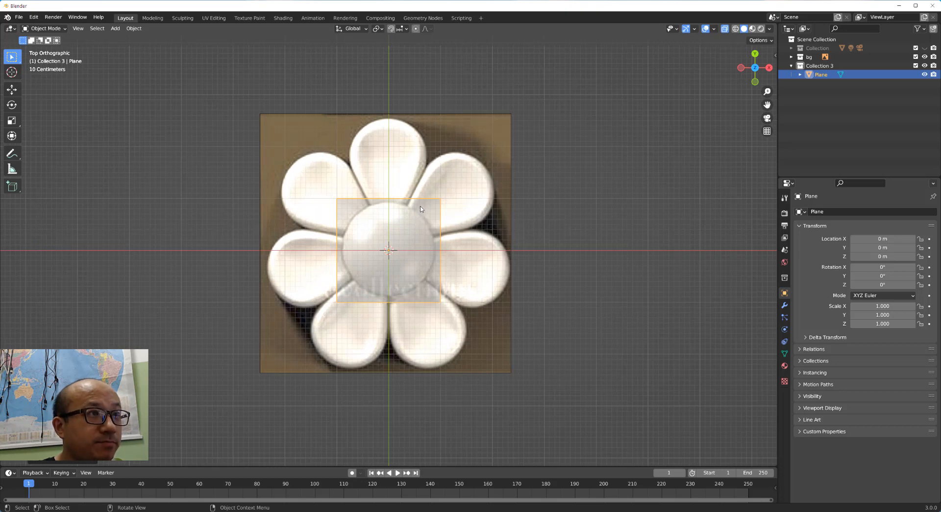
- Enter Edit Mode on the plane, enable X-axis mirroring and try moving the upper-right vertex
{"action": "key", "text": "Tab"}
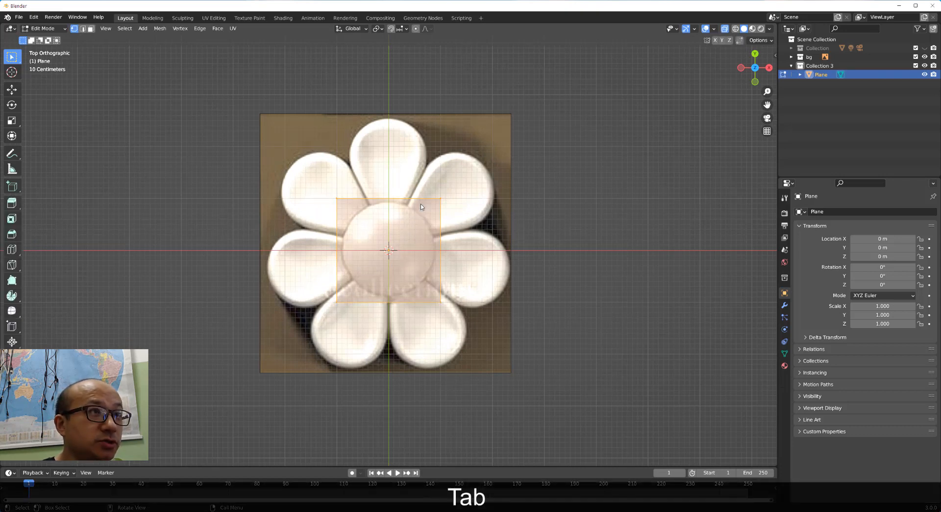
{"action": "left_click", "coordinate": [456, 208]}
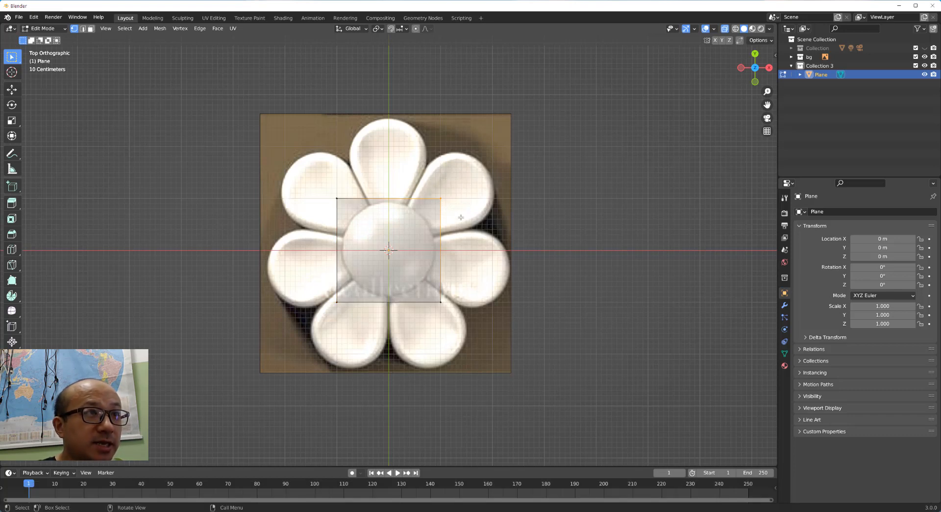
{"action": "key", "text": "g"}
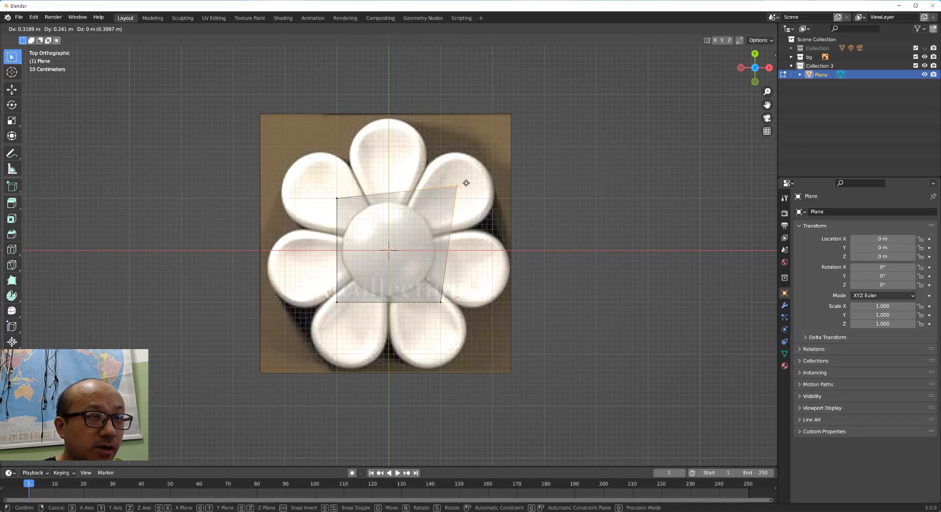
{"action": "key", "text": "Escape"}
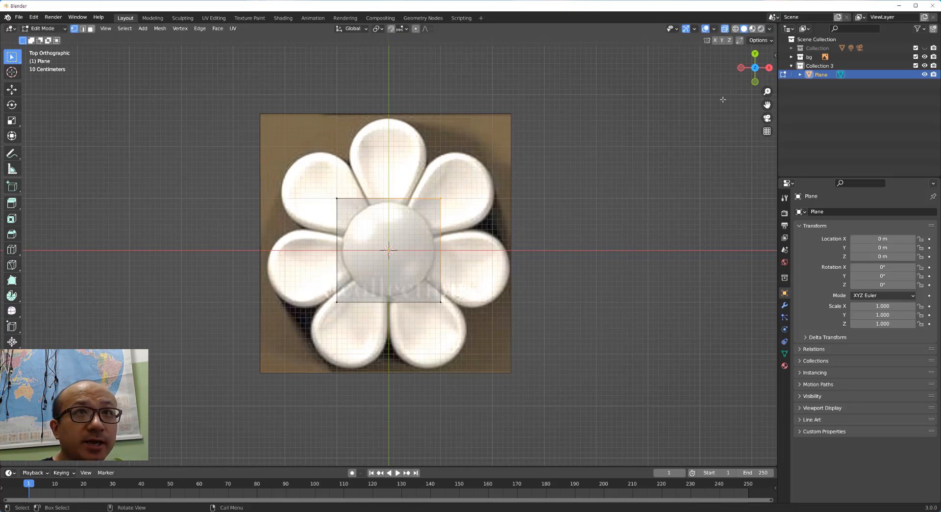
{"action": "left_click", "coordinate": [714, 41]}
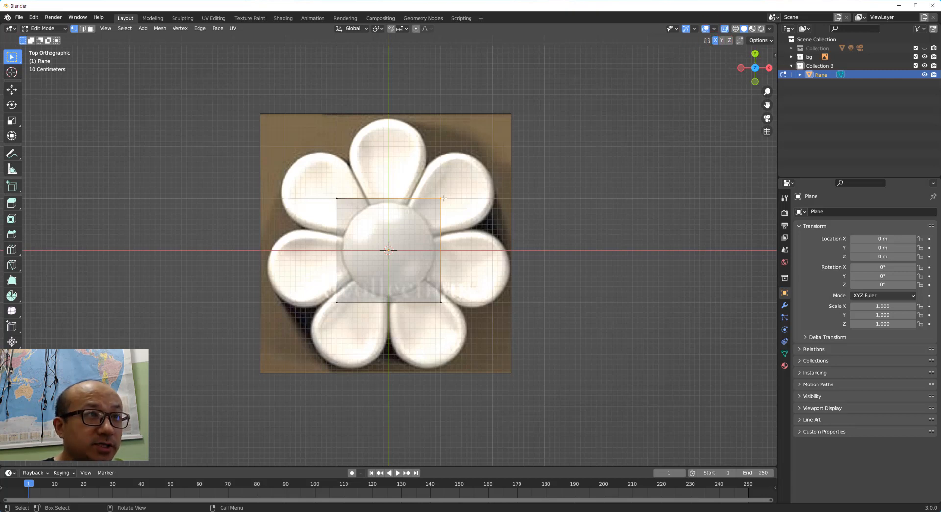
{"action": "key", "text": "g"}
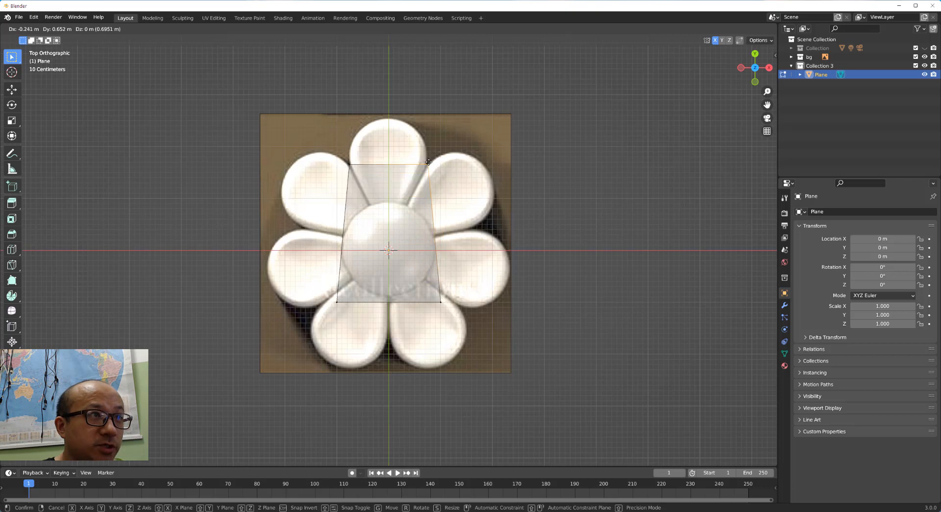
{"action": "right_click", "coordinate": [433, 165]}
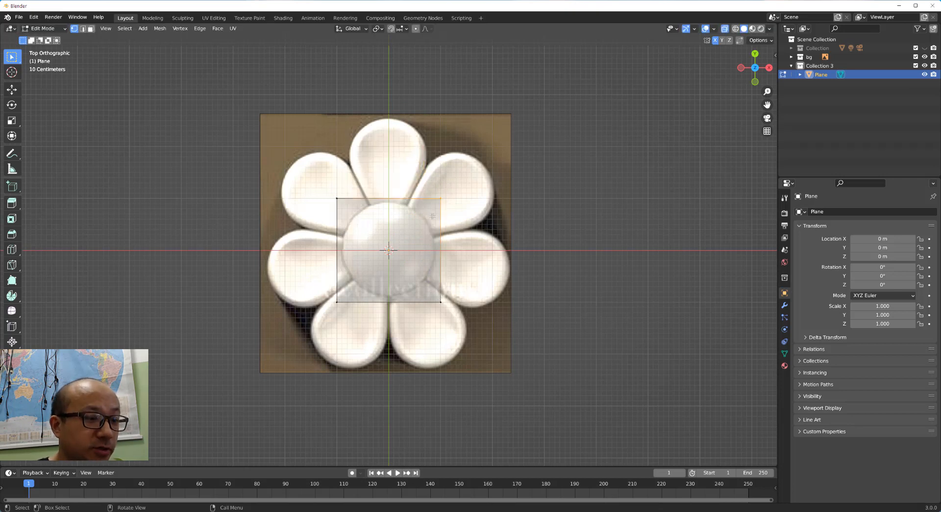
- Add six evenly spaced horizontal loop cuts across the plane, leaving them unslid
{"action": "key", "text": "ctrl+r"}
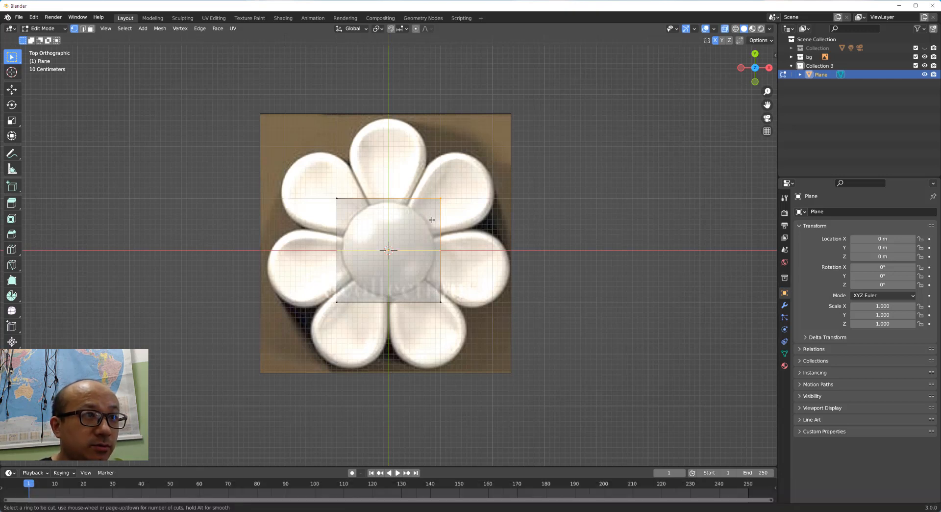
{"action": "scroll", "coordinate": [433, 220], "scroll_direction": "up", "scroll_amount": 4}
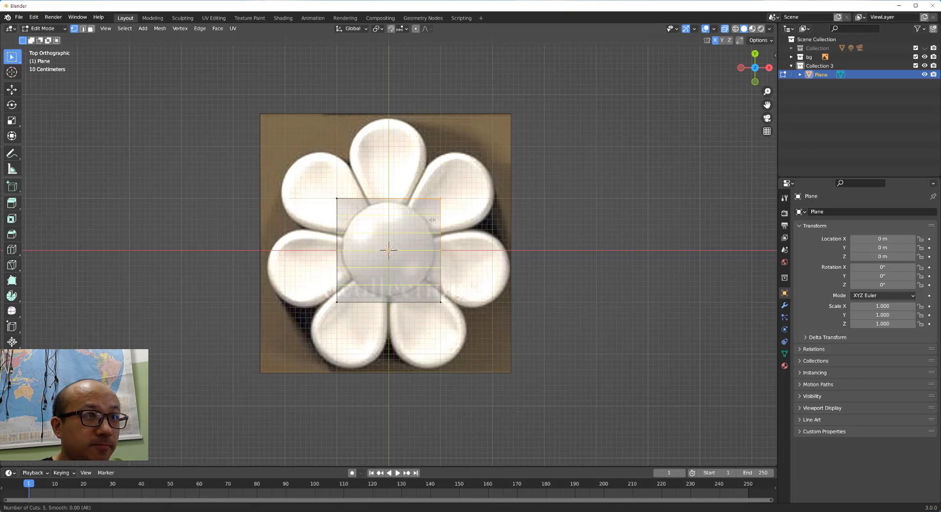
{"action": "scroll", "coordinate": [432, 220], "scroll_direction": "up", "scroll_amount": 1}
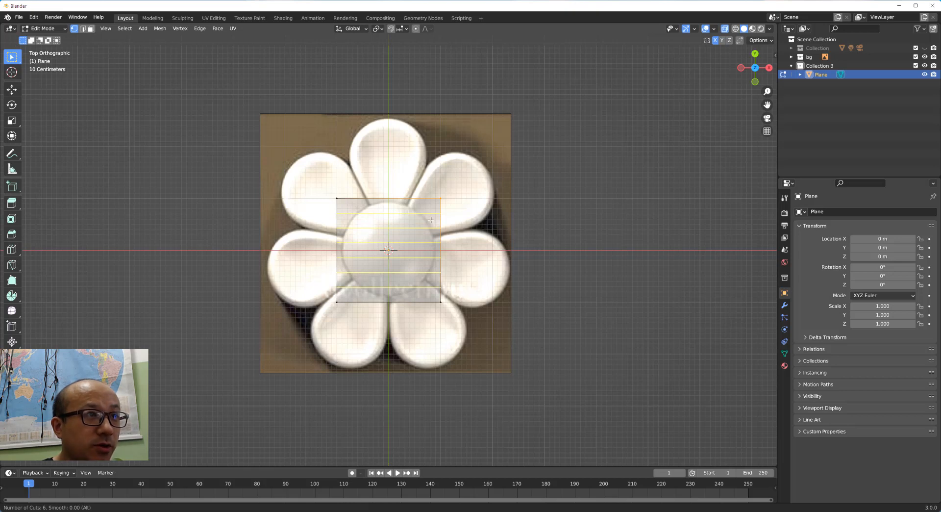
{"action": "scroll", "coordinate": [431, 220], "scroll_direction": "down", "scroll_amount": 1}
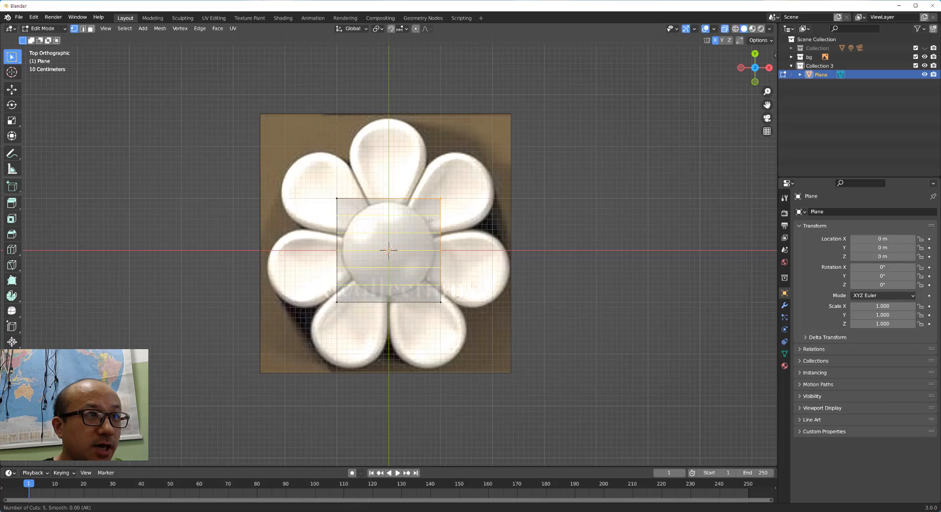
{"action": "scroll", "coordinate": [431, 220], "scroll_direction": "down", "scroll_amount": 1}
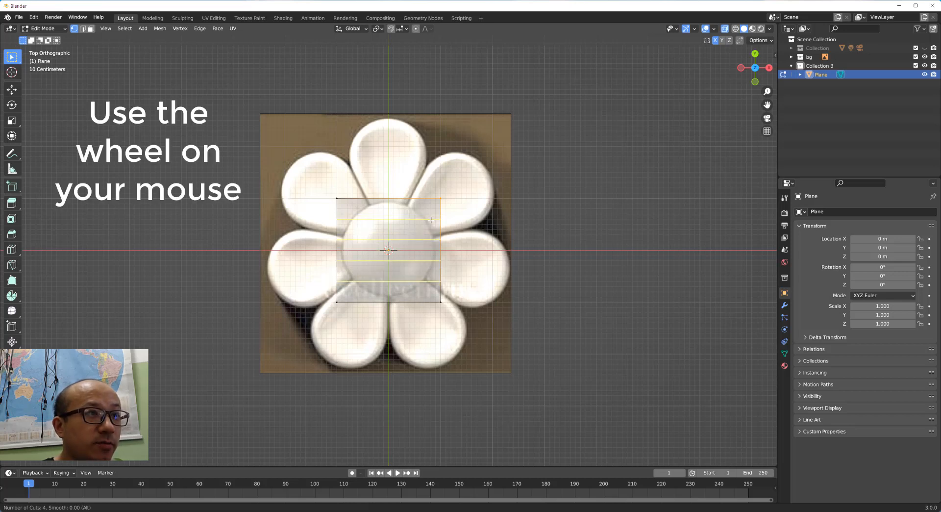
{"action": "scroll", "coordinate": [431, 220], "scroll_direction": "up", "scroll_amount": 3}
{"action": "scroll", "coordinate": [431, 221], "scroll_direction": "down", "scroll_amount": 1}
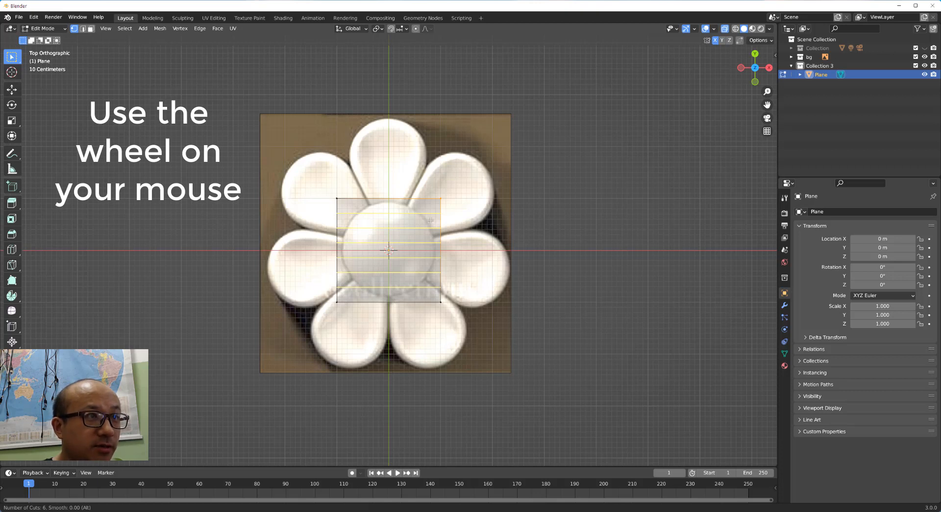
{"action": "left_click", "coordinate": [431, 221]}
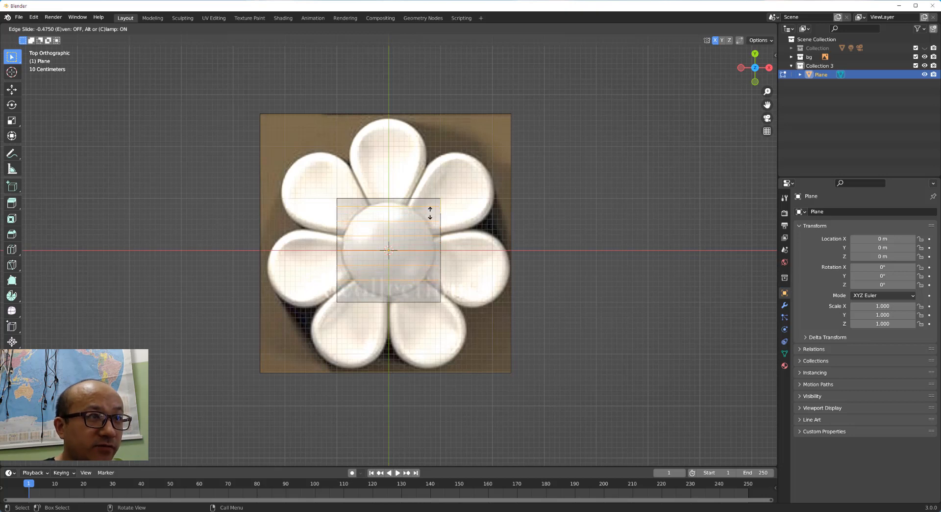
{"action": "right_click", "coordinate": [431, 213]}
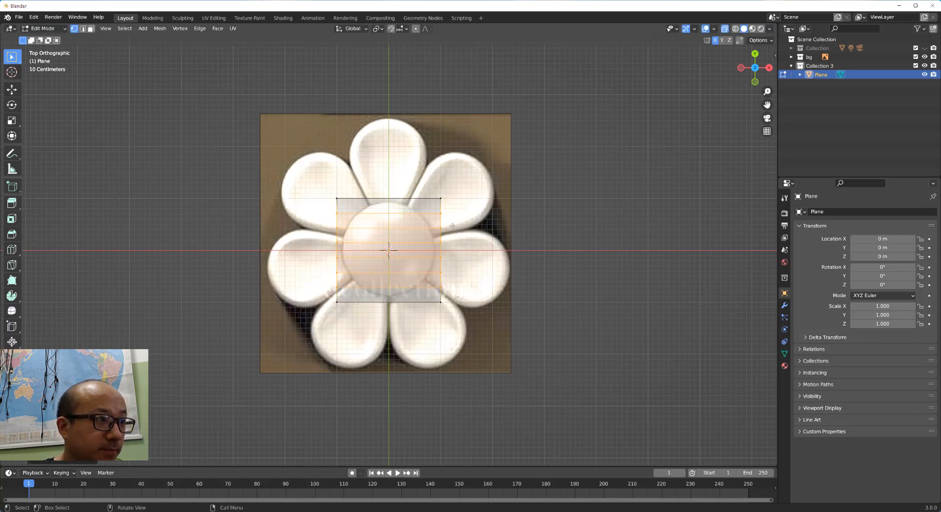
- Move the plane's upper-right corner vertex to the top petal's tip, and the vertex below it about -0.60 m in X and 1.72 m in Y onto the outline
{"action": "left_click", "coordinate": [441, 198]}
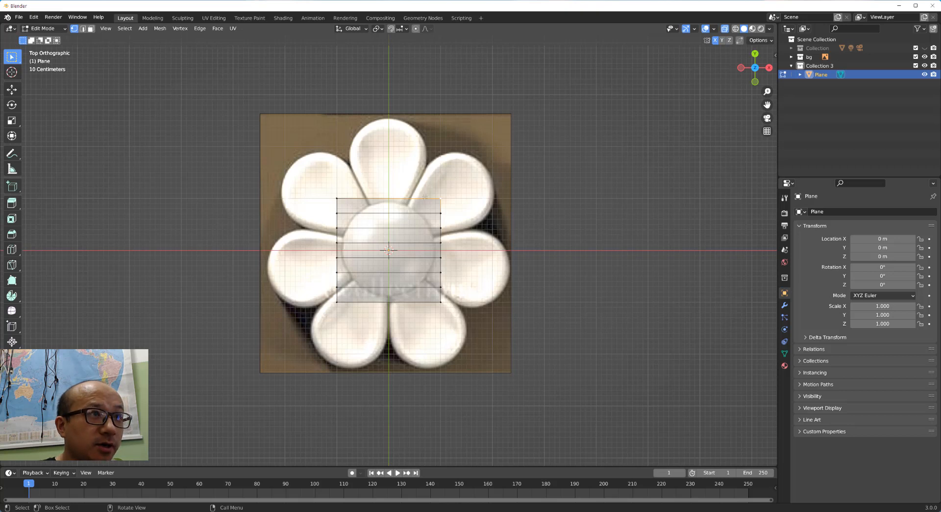
{"action": "key", "text": "g"}
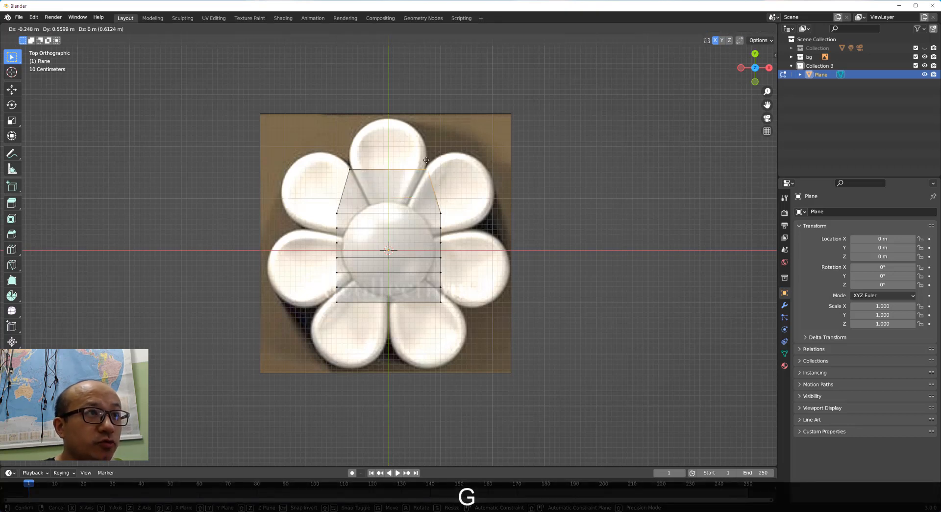
{"action": "left_click", "coordinate": [401, 120]}
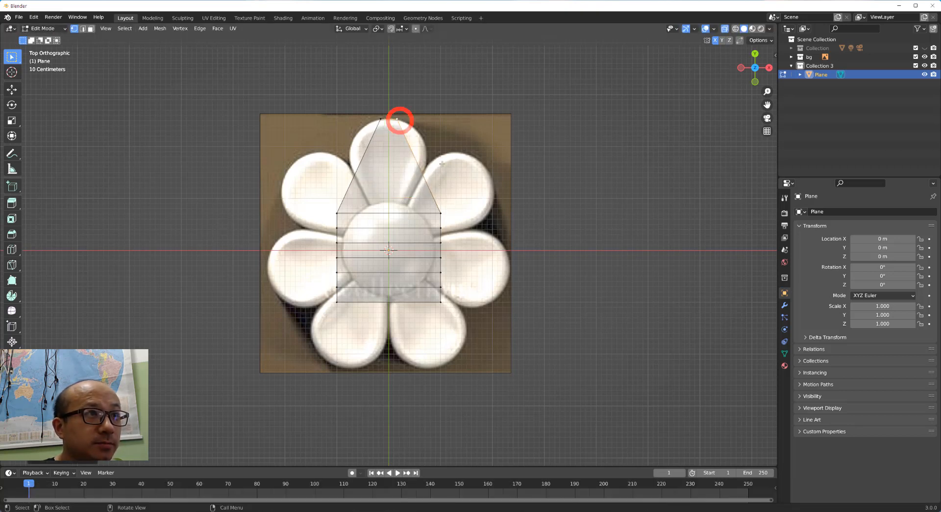
{"action": "left_click", "coordinate": [441, 212]}
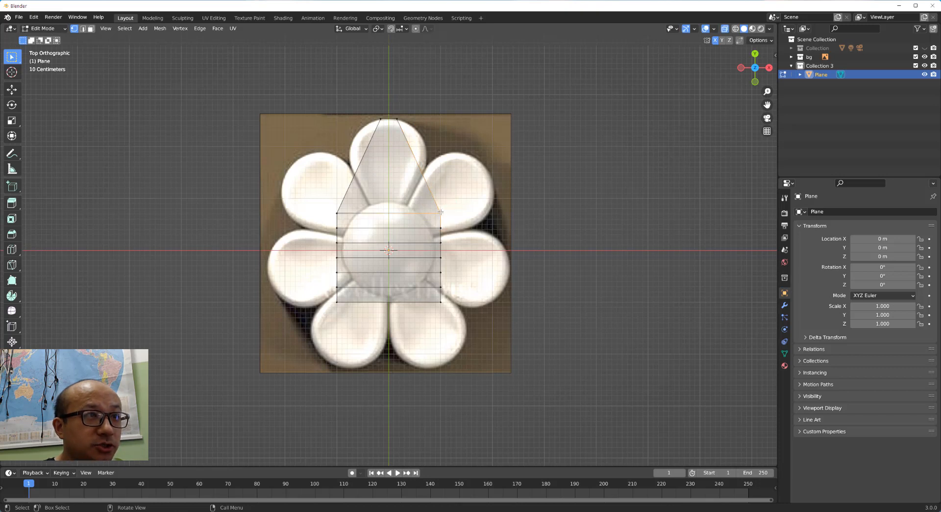
{"action": "key", "text": "g"}
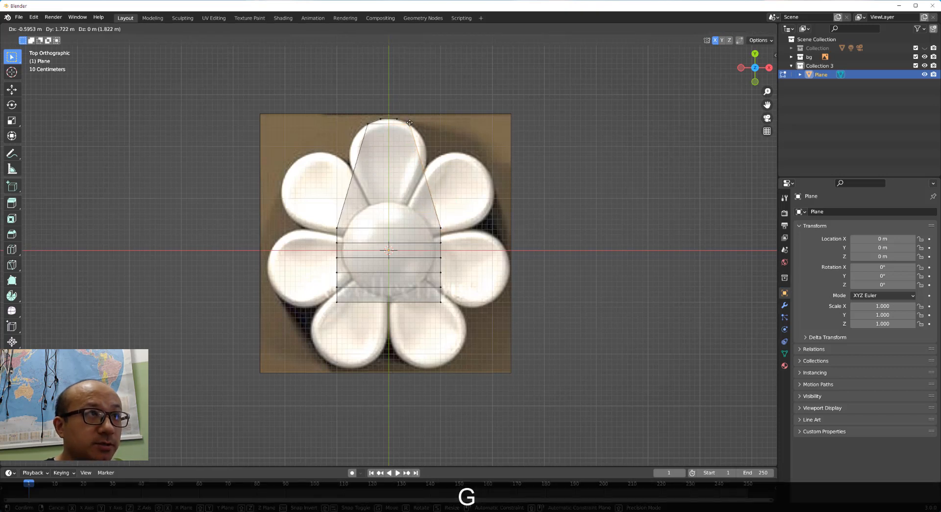
{"action": "left_click", "coordinate": [410, 122]}
- Move the third and fourth right-side vertices onto the petal's upper-right curve, by about (-0.41, 1.84) m and (-0.30, 1.98) m in X and Y
{"action": "left_click", "coordinate": [443, 222]}
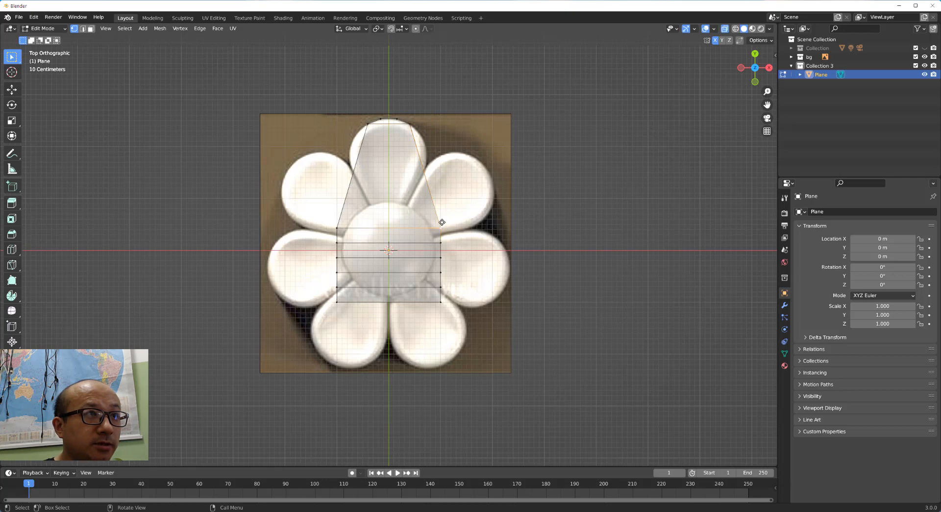
{"action": "key", "text": "g"}
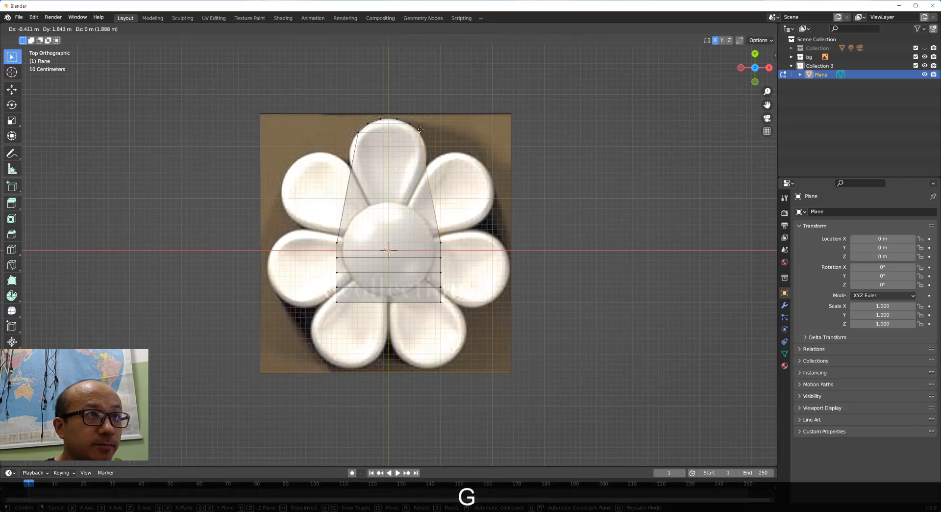
{"action": "right_click", "coordinate": [421, 129]}
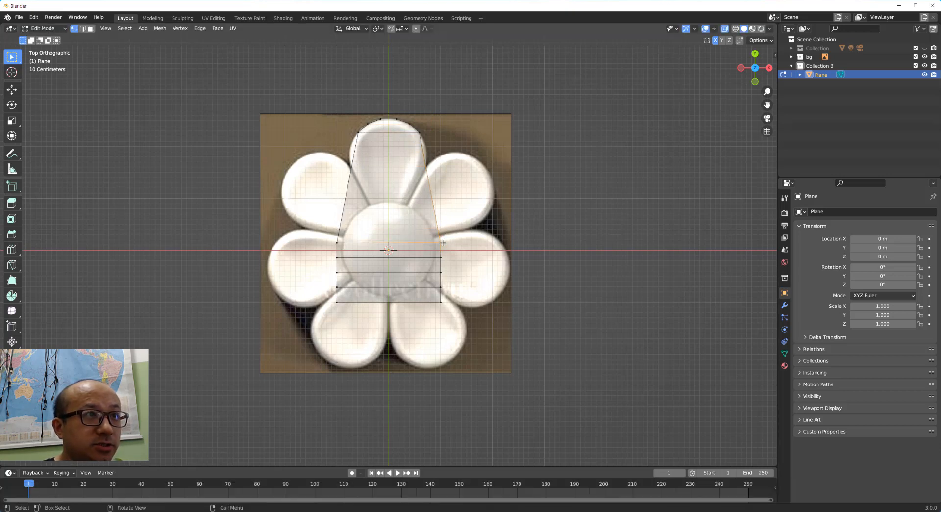
{"action": "key", "text": "g"}
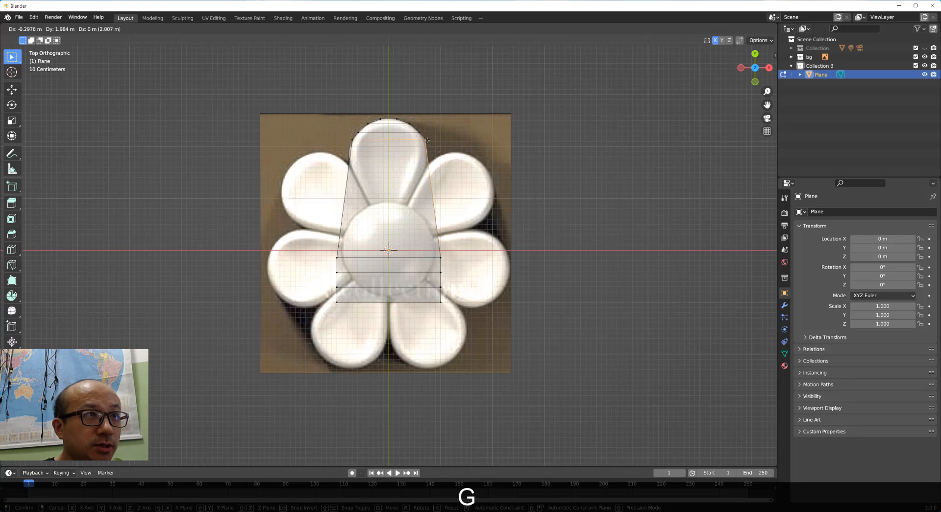
{"action": "left_click", "coordinate": [426, 140]}
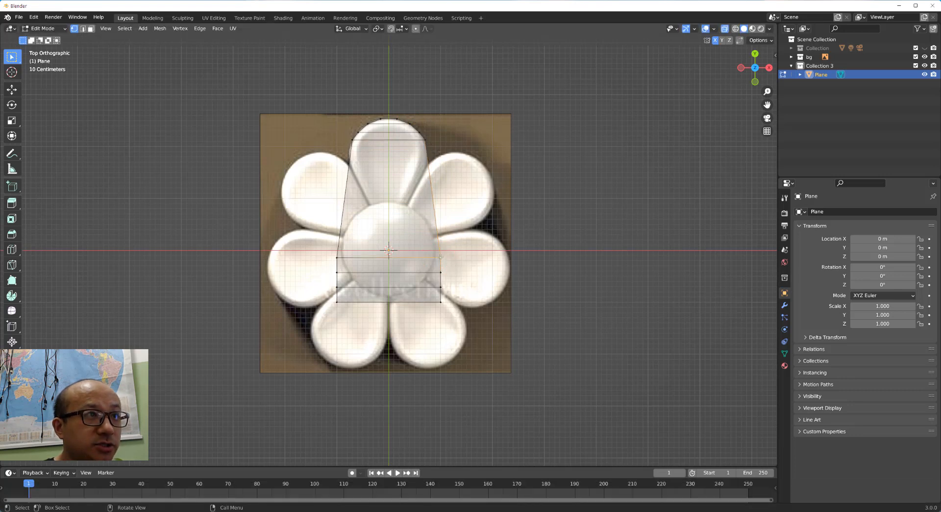
- Move the fifth and sixth right-side vertices to the petal's widest part, by about (-0.26, 2.11) m and (-0.25, 2.20) m in X and Y
{"action": "key", "text": "g"}
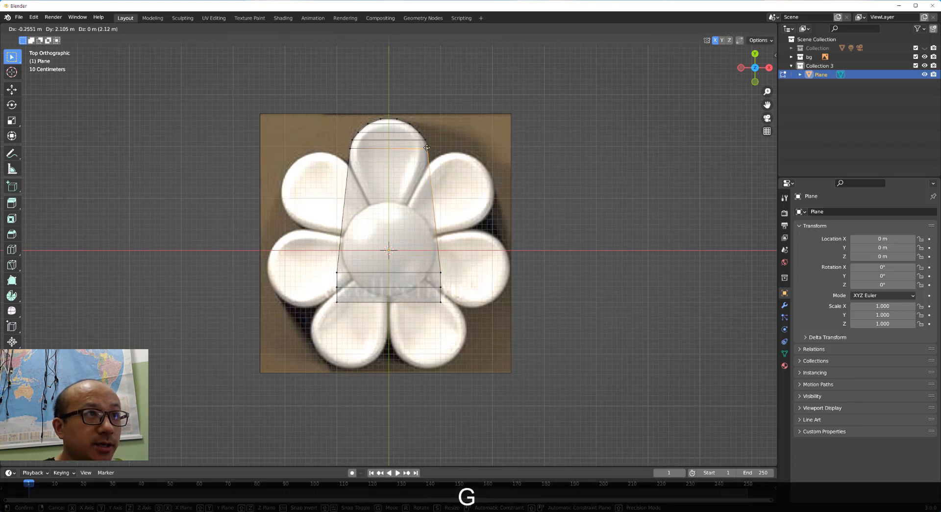
{"action": "left_click", "coordinate": [427, 147]}
{"action": "left_click", "coordinate": [440, 275], "text": "alt"}
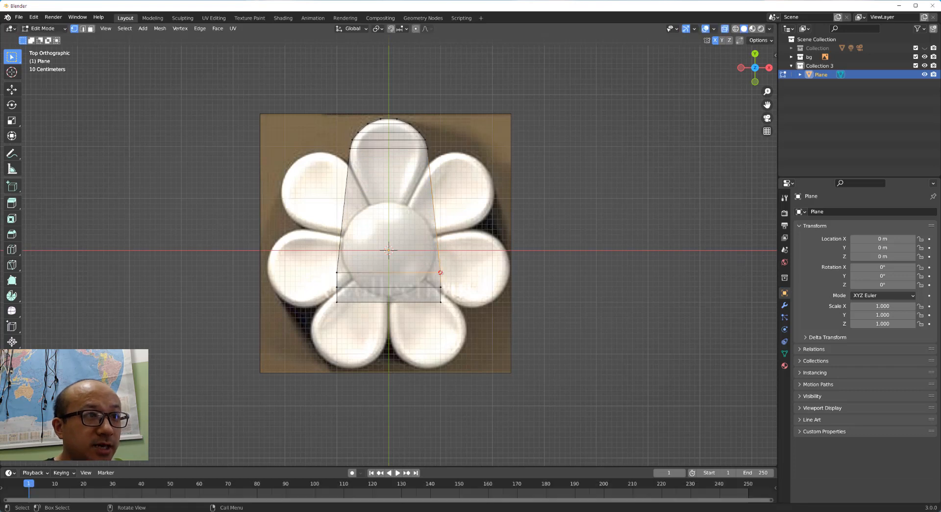
{"action": "key", "text": "g"}
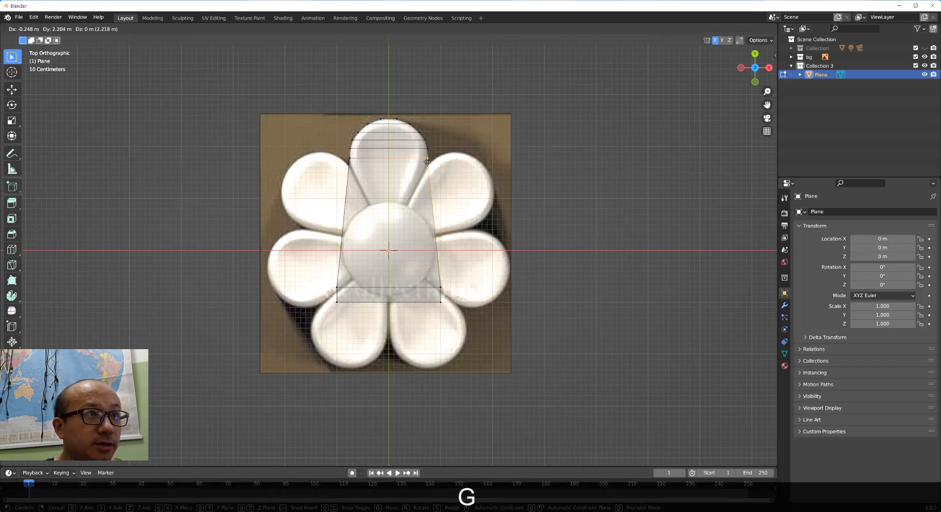
{"action": "left_click", "coordinate": [428, 161]}
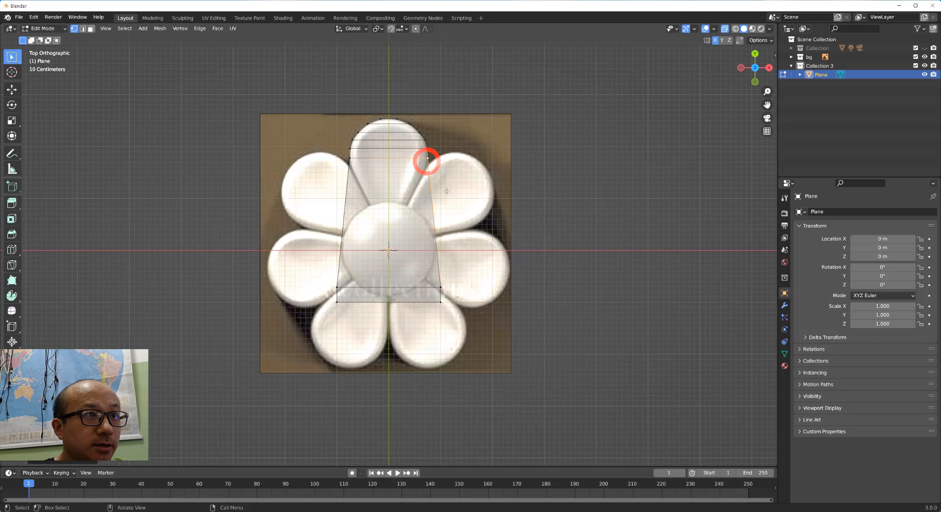
- Move the seventh right-side vertex about (-0.31, 2.23) m onto the petal's lower side and the bottom corner about (-0.82, 1.55) m to its base
{"action": "left_click", "coordinate": [443, 286]}
{"action": "key", "text": "g"}
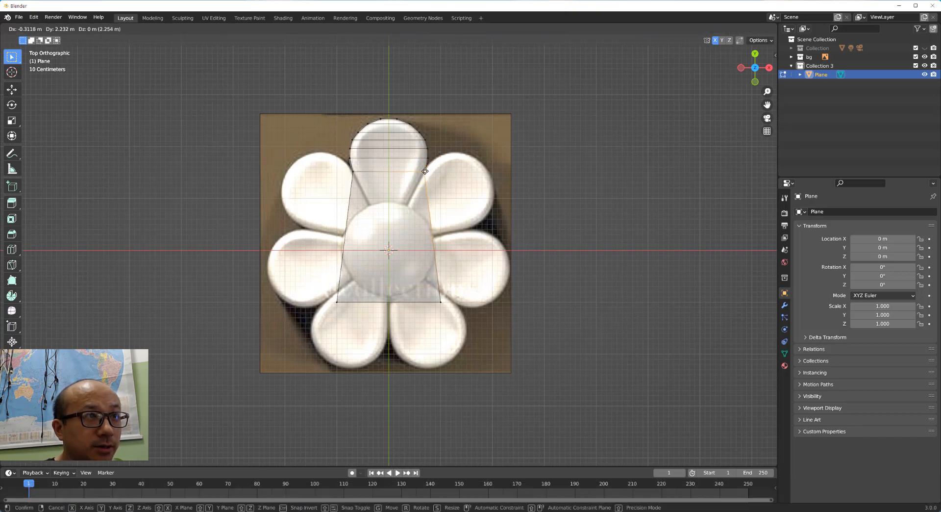
{"action": "left_click", "coordinate": [426, 171]}
{"action": "left_click", "coordinate": [440, 302]}
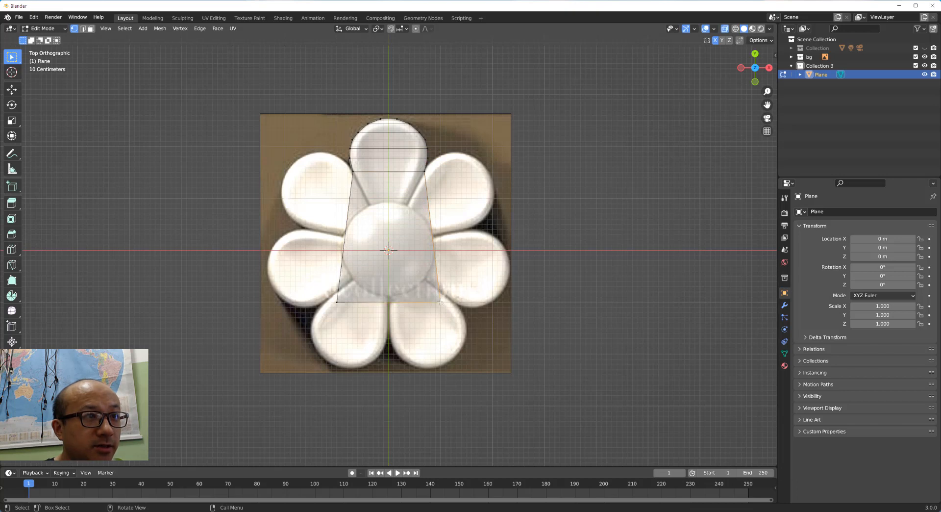
{"action": "key", "text": "g"}
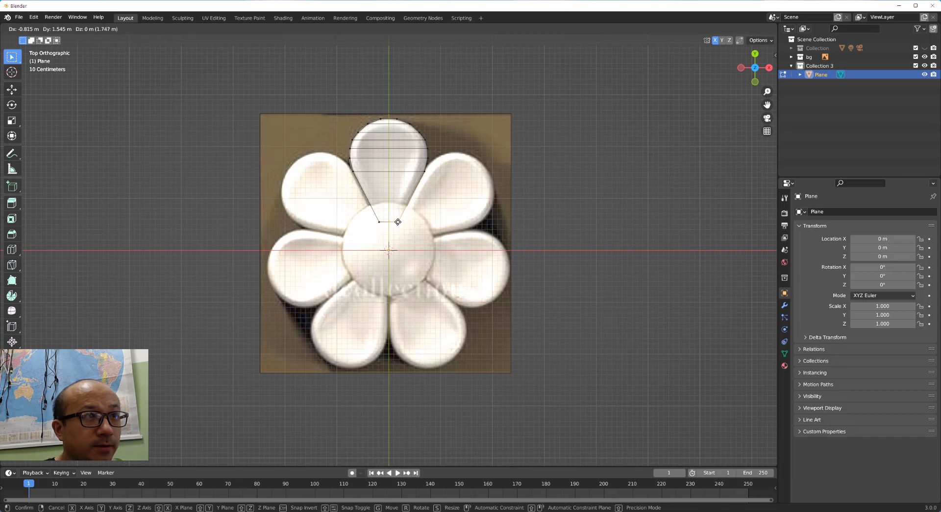
{"action": "left_click", "coordinate": [397, 221]}
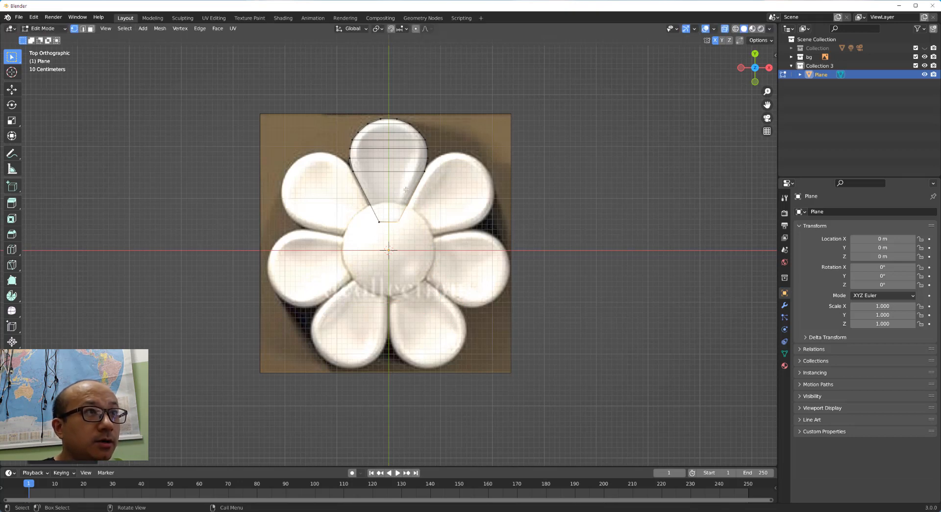
- Delete only the faces of the whole petal mesh, keeping its edges and vertices
{"action": "key", "text": "a"}
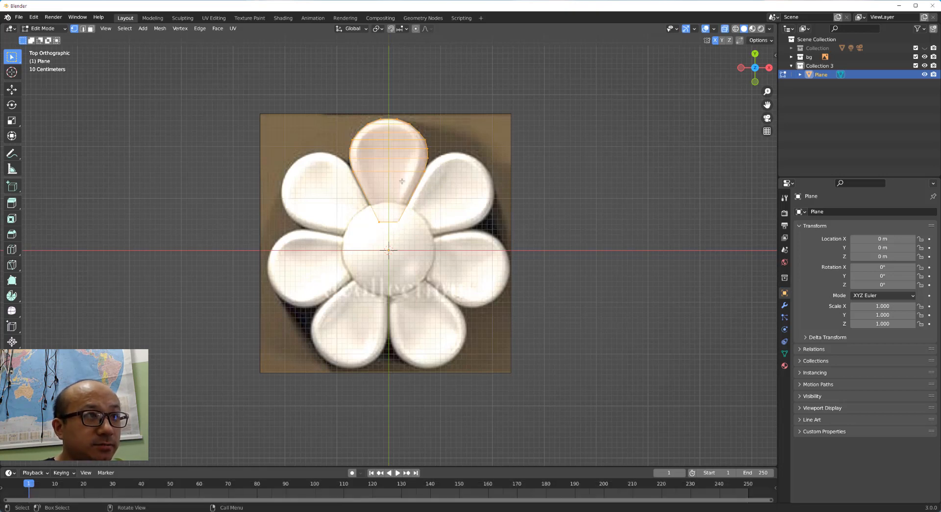
{"action": "key", "text": "x"}
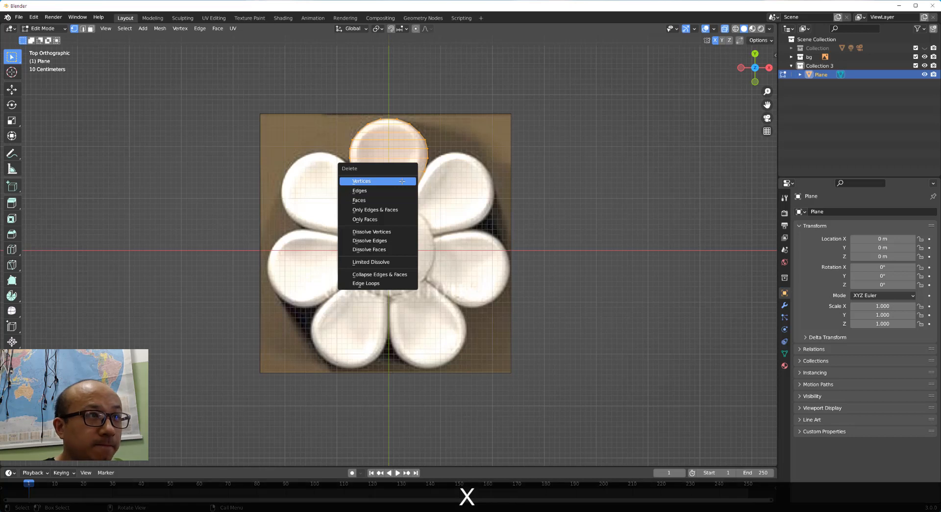
{"action": "left_click", "coordinate": [372, 224]}
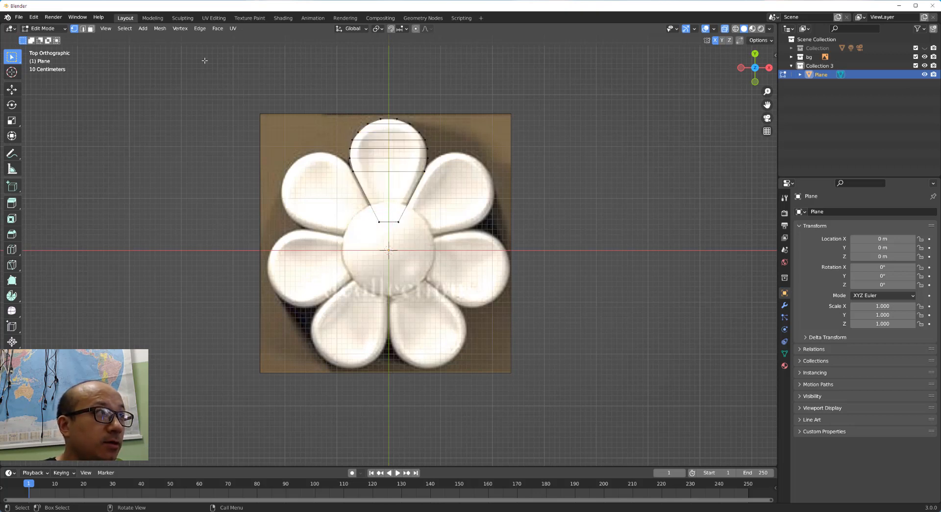
- Delete the six horizontal edges crossing the petal's interior with Only Edges & Faces, keeping the outer outline
{"action": "left_click", "coordinate": [83, 31]}
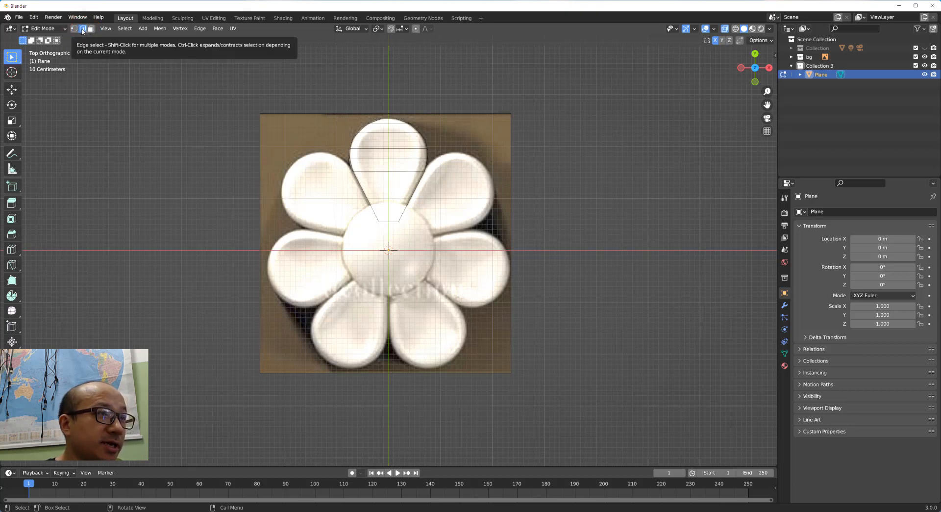
{"action": "left_click", "coordinate": [395, 124]}
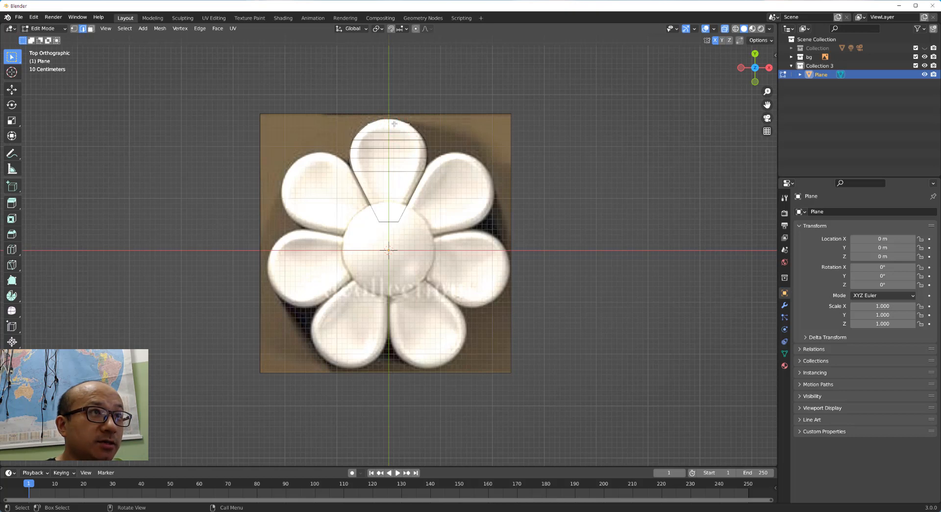
{"action": "left_click", "coordinate": [395, 132], "text": "shift"}
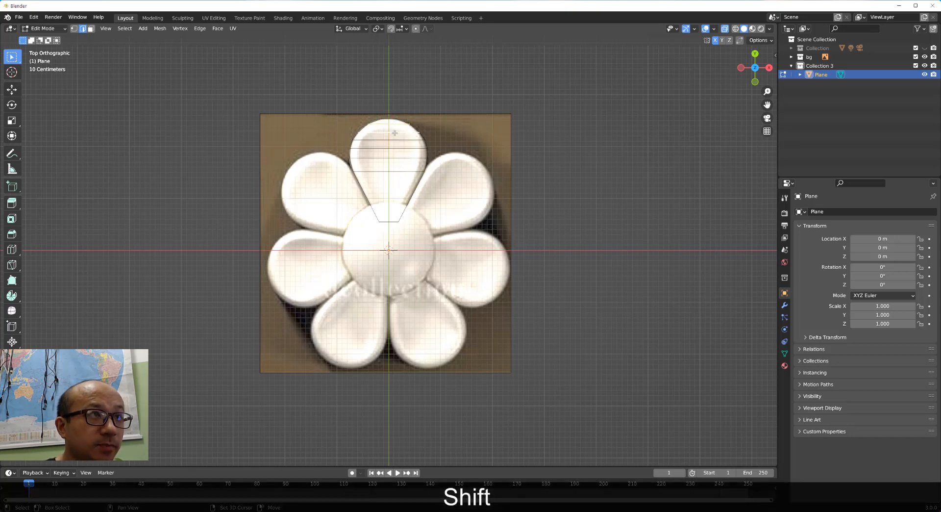
{"action": "left_click", "coordinate": [396, 140], "text": "shift"}
{"action": "left_click", "coordinate": [397, 148], "text": "shift"}
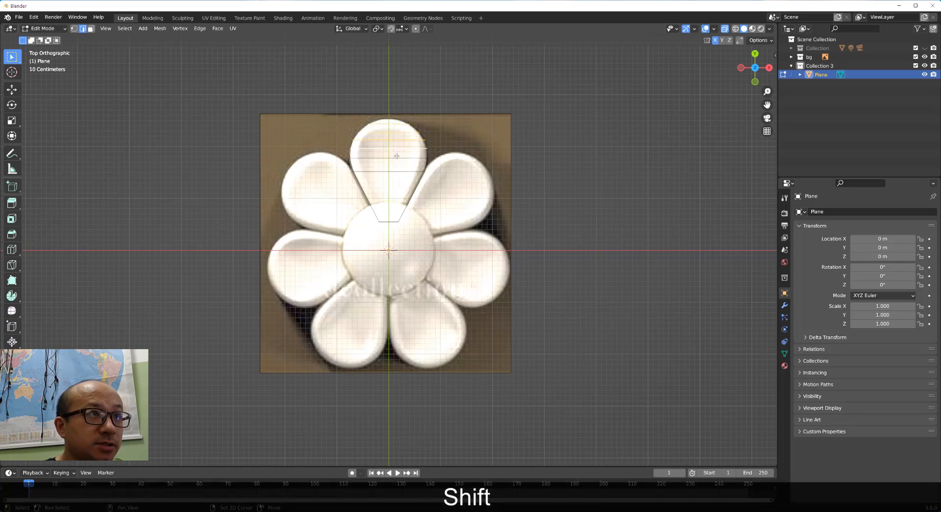
{"action": "left_click", "coordinate": [396, 158], "text": "shift"}
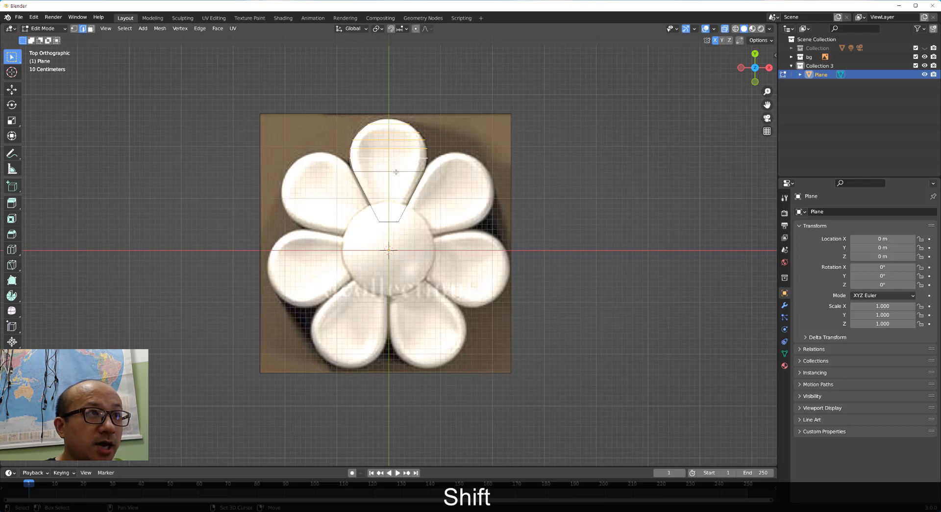
{"action": "left_click", "coordinate": [396, 171], "text": "shift"}
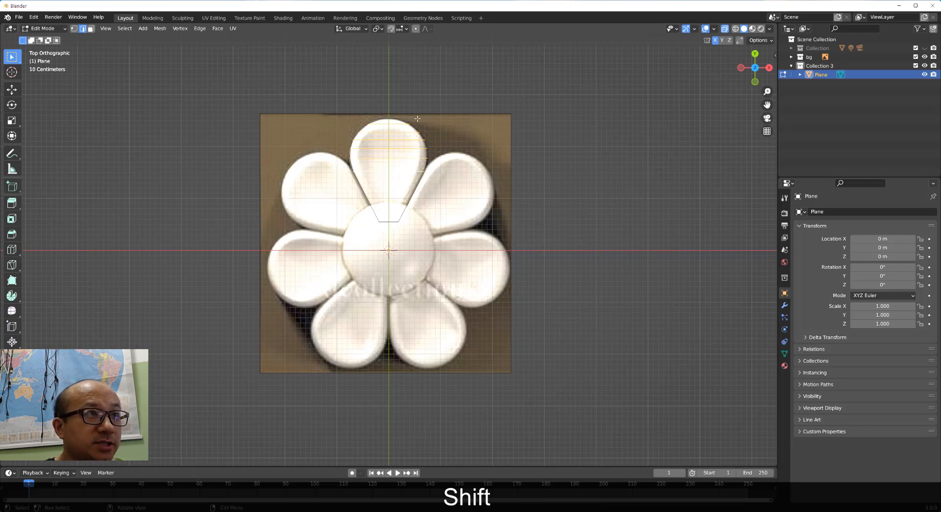
{"action": "key", "text": "x"}
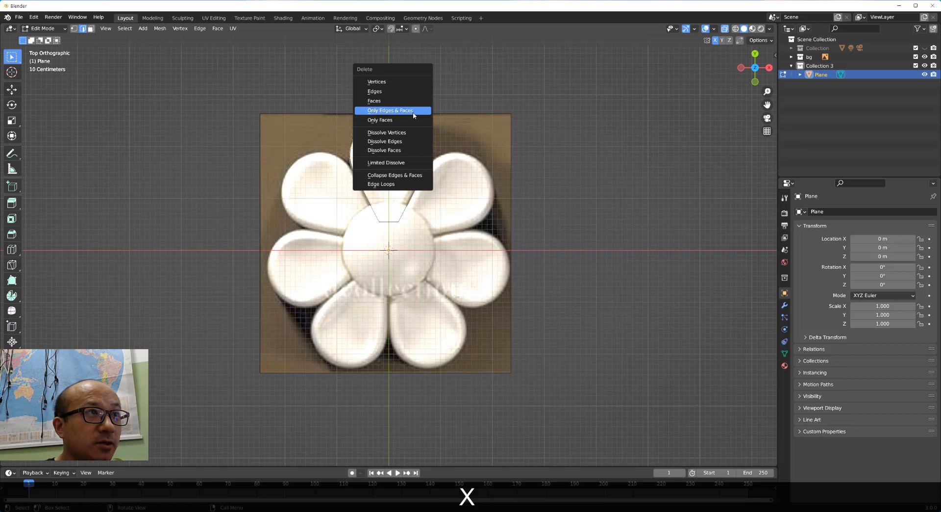
{"action": "left_click", "coordinate": [414, 113]}
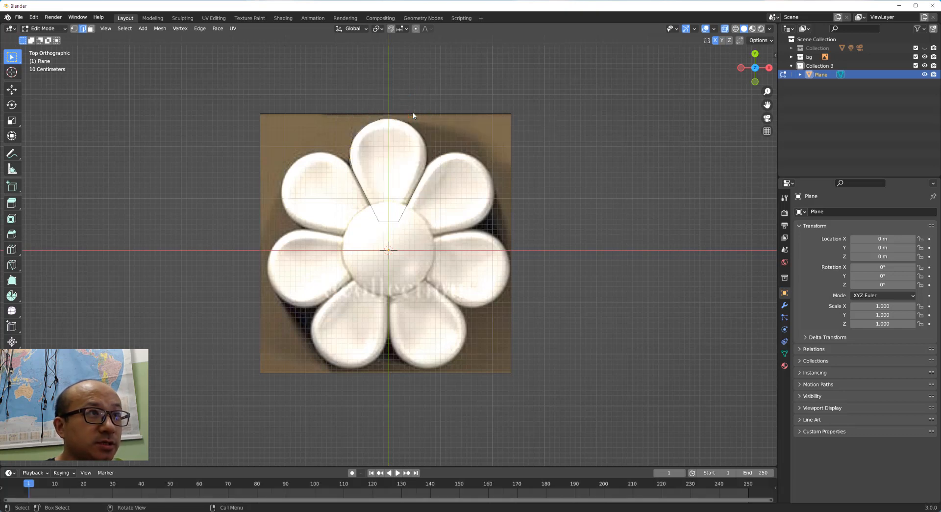
- Extrude all vertices of the petal outline in place and scale the new loop inward to form a narrow rim
{"action": "scroll", "coordinate": [415, 132], "scroll_direction": "up", "scroll_amount": 1}
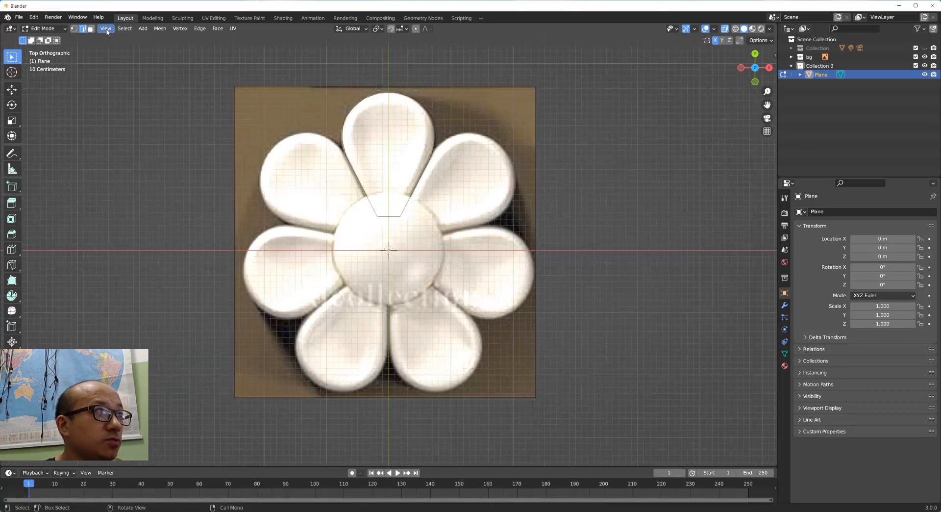
{"action": "left_click", "coordinate": [74, 29]}
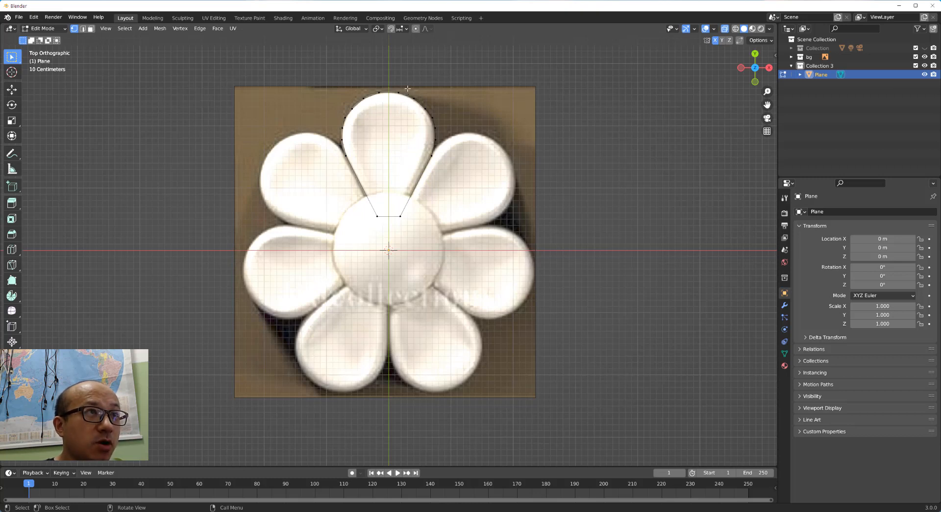
{"action": "key", "text": "a"}
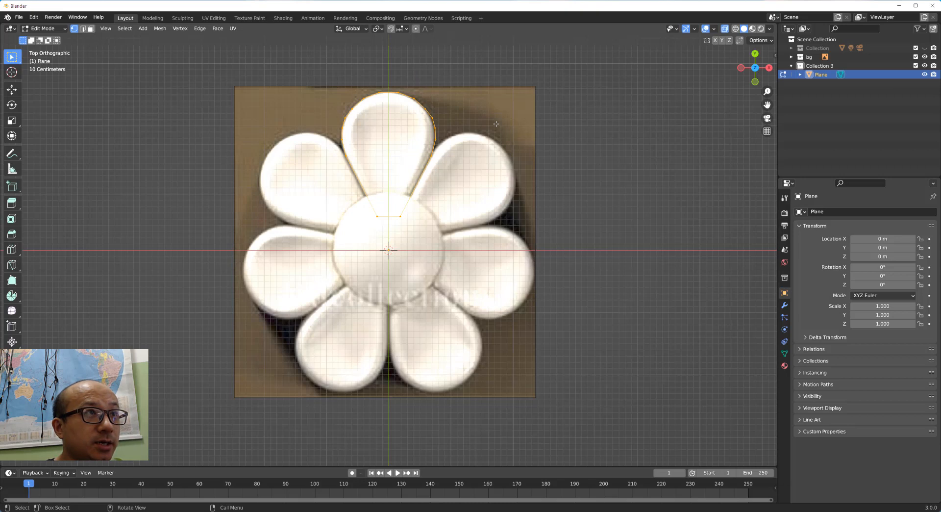
{"action": "key", "text": "e"}
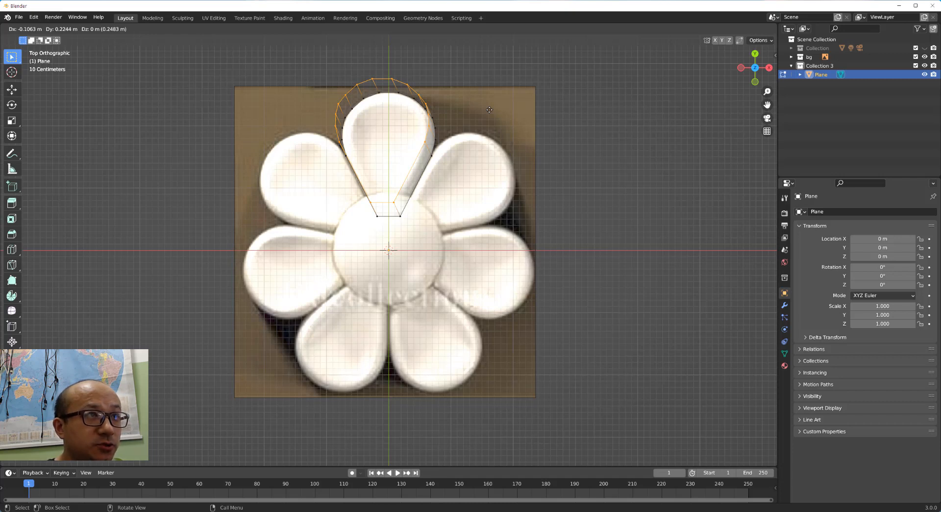
{"action": "right_click", "coordinate": [489, 109]}
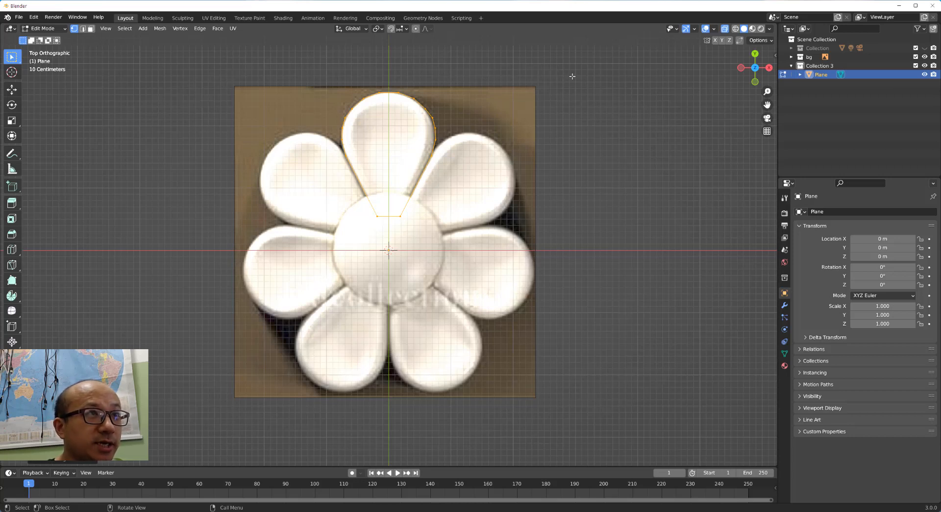
{"action": "key", "text": "s"}
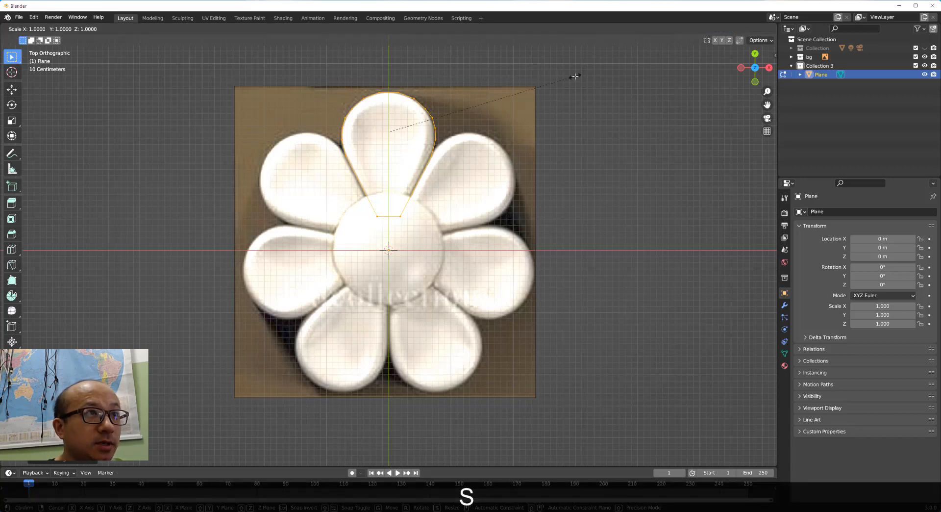
{"action": "left_click", "coordinate": [541, 83]}
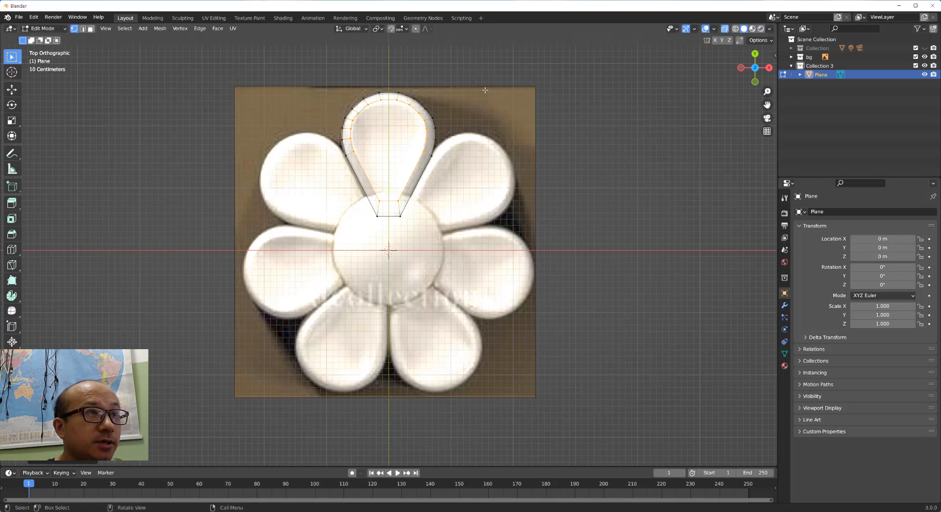
- Extrude the rim's inner loop in place and scale the new loop inward to about 0.75
{"action": "scroll", "coordinate": [457, 108], "scroll_direction": "up", "scroll_amount": 1}
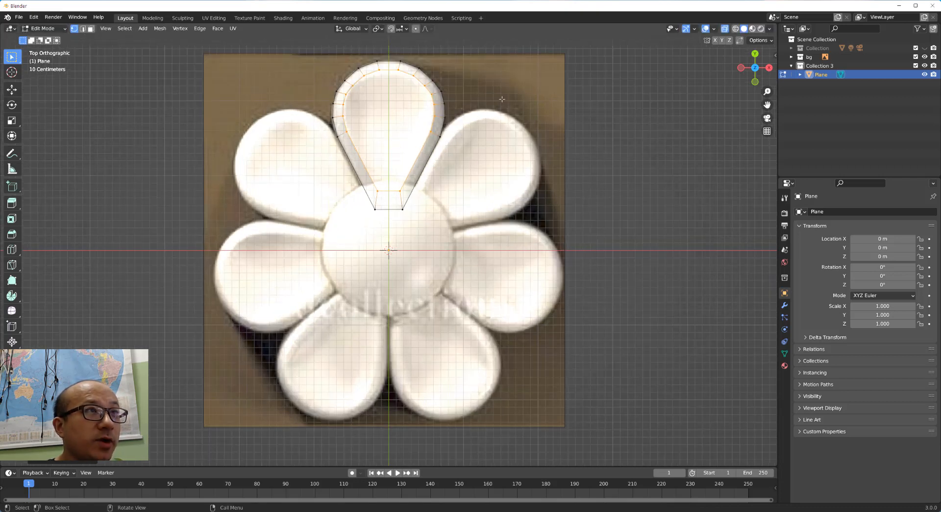
{"action": "key", "text": "e"}
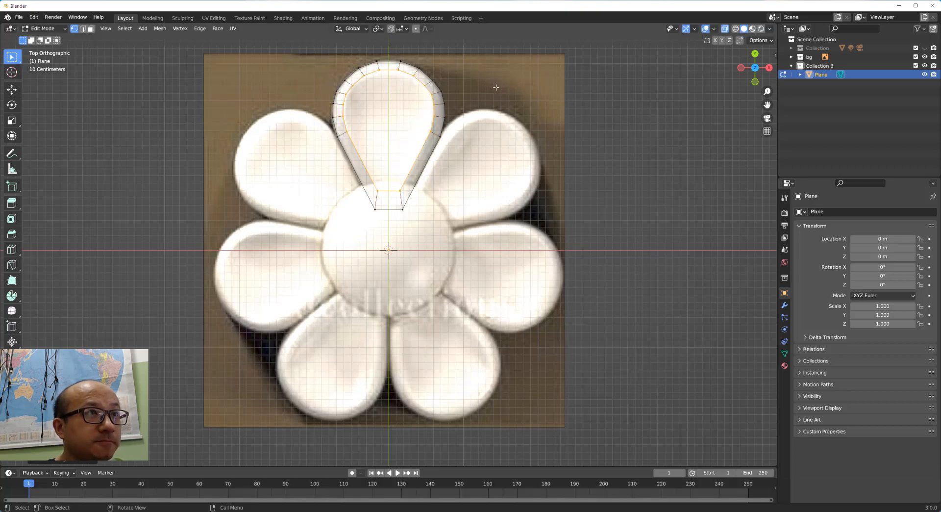
{"action": "key", "text": "s"}
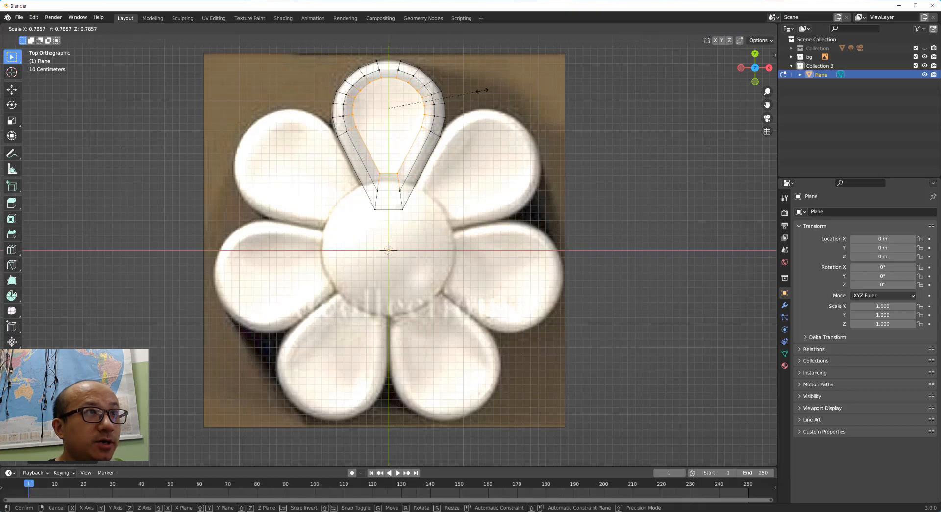
{"action": "right_click", "coordinate": [478, 91]}
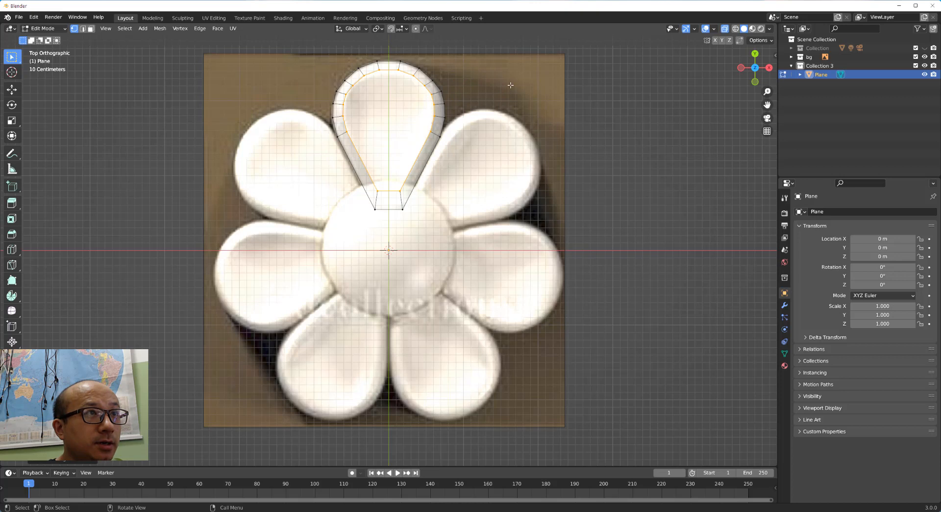
{"action": "key", "text": "s"}
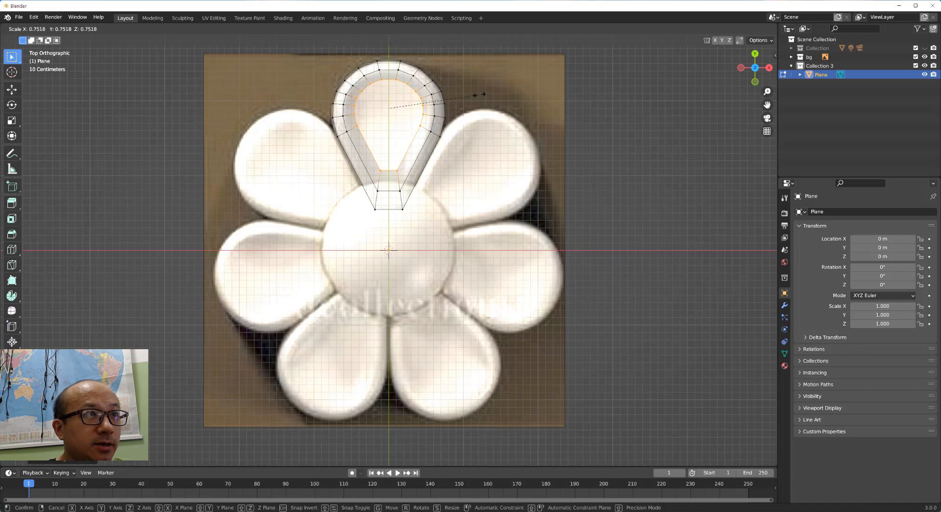
{"action": "left_click", "coordinate": [479, 94]}
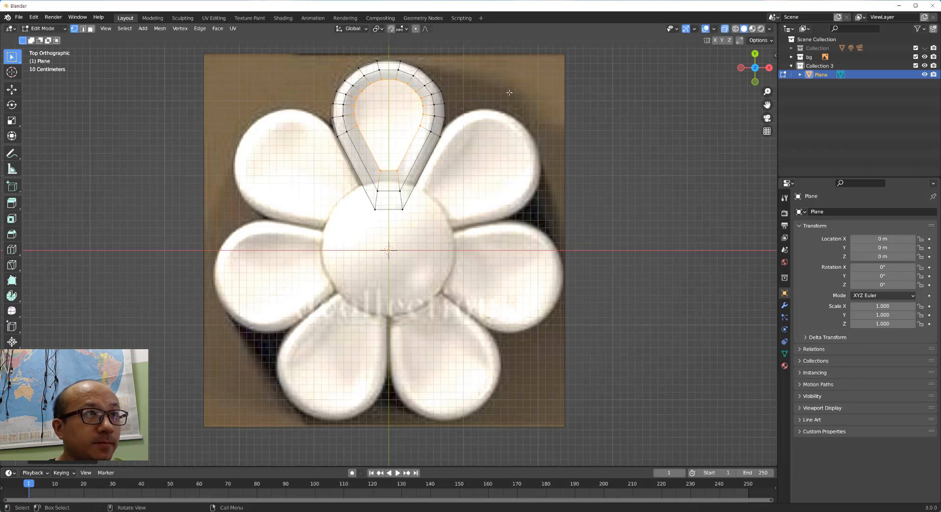
- Extrude the innermost loop in place again and scale it to about 0.31 around the petal's centre
{"action": "key", "text": "e"}
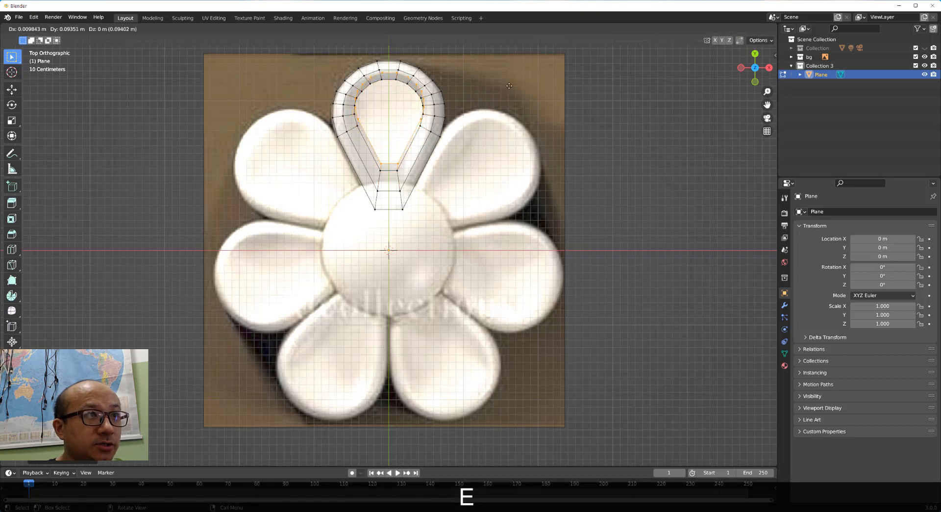
{"action": "right_click", "coordinate": [509, 86]}
{"action": "key", "text": "s"}
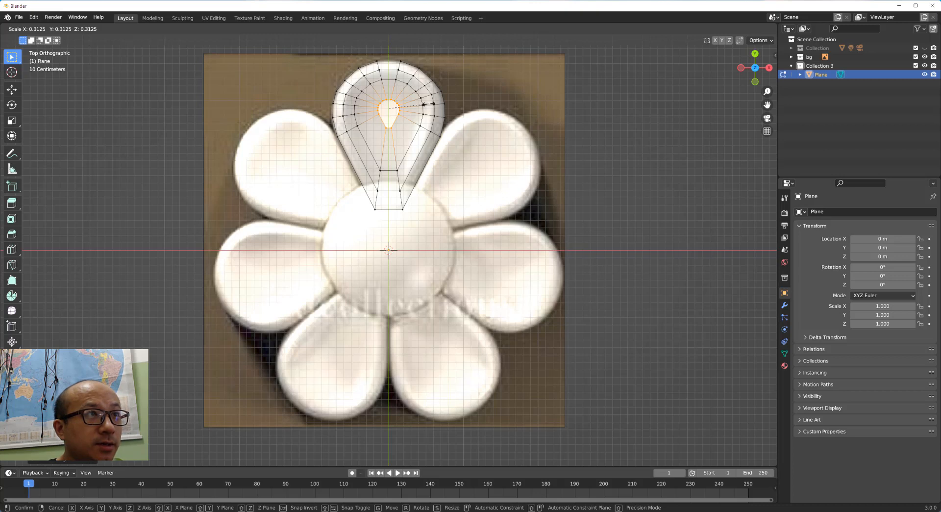
{"action": "left_click", "coordinate": [430, 104]}
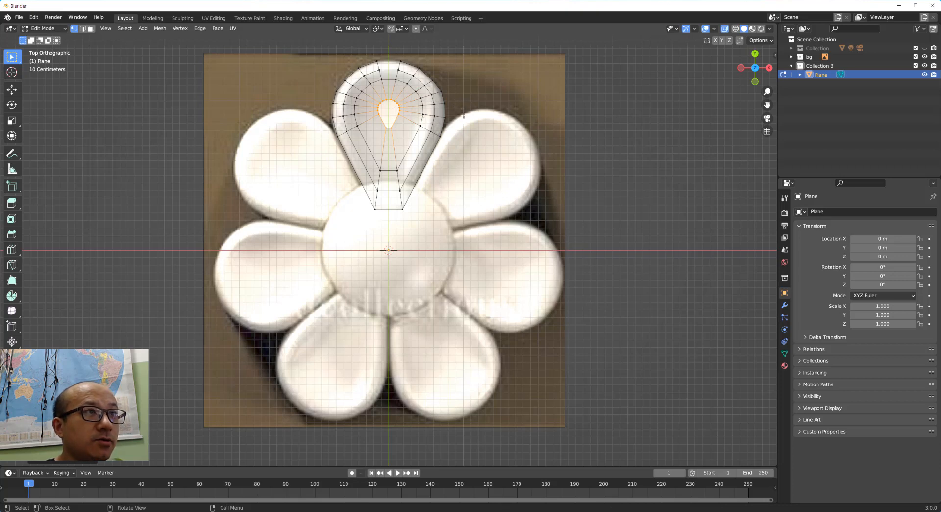
- Select the second edge loop from the petal's outside and raise it about 0.22 m along Z
{"action": "scroll", "coordinate": [436, 82], "scroll_direction": "up", "scroll_amount": 1}
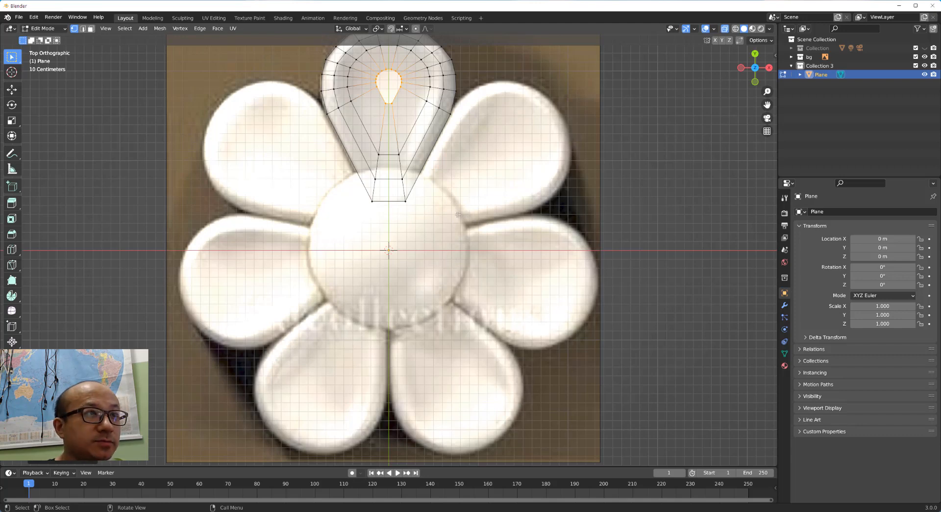
{"action": "middle_click_drag", "start_coordinate": [456, 232], "coordinate": [406, 165]}
{"action": "middle_click_drag", "start_coordinate": [513, 202], "coordinate": [416, 199], "text": "shift"}
{"action": "middle_click_drag", "start_coordinate": [324, 226], "coordinate": [334, 260]}
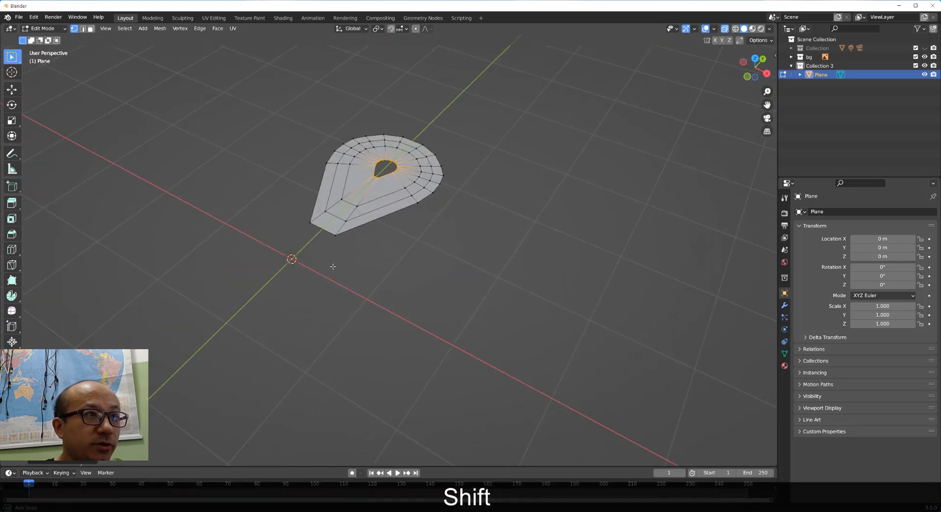
{"action": "middle_click_drag", "start_coordinate": [393, 162], "coordinate": [369, 164]}
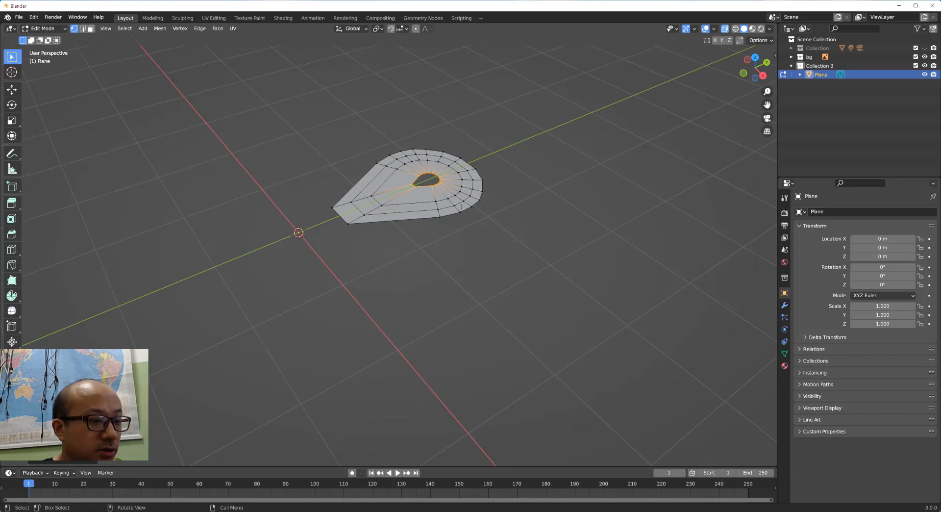
{"action": "key", "text": "alt"}
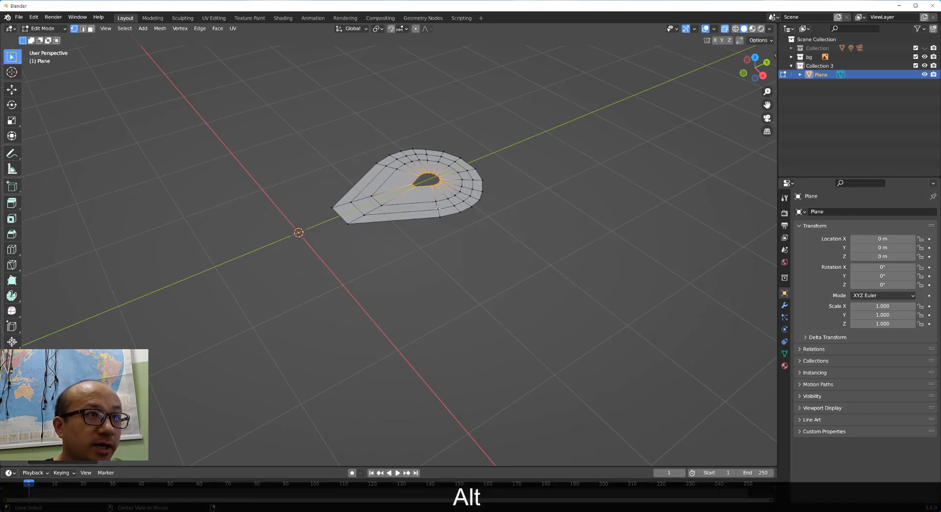
{"action": "left_click", "coordinate": [438, 209], "text": "alt"}
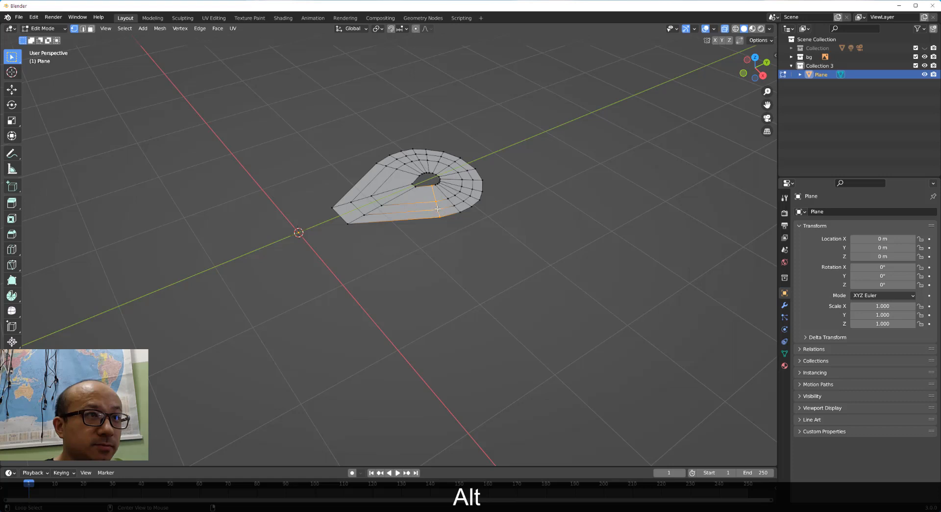
{"action": "left_click", "coordinate": [373, 214], "text": "alt"}
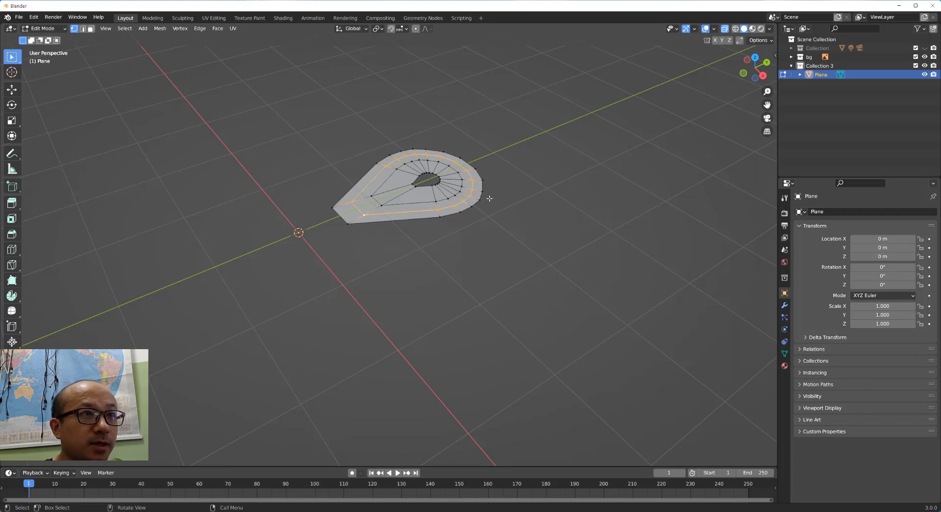
{"action": "left_click", "coordinate": [763, 76]}
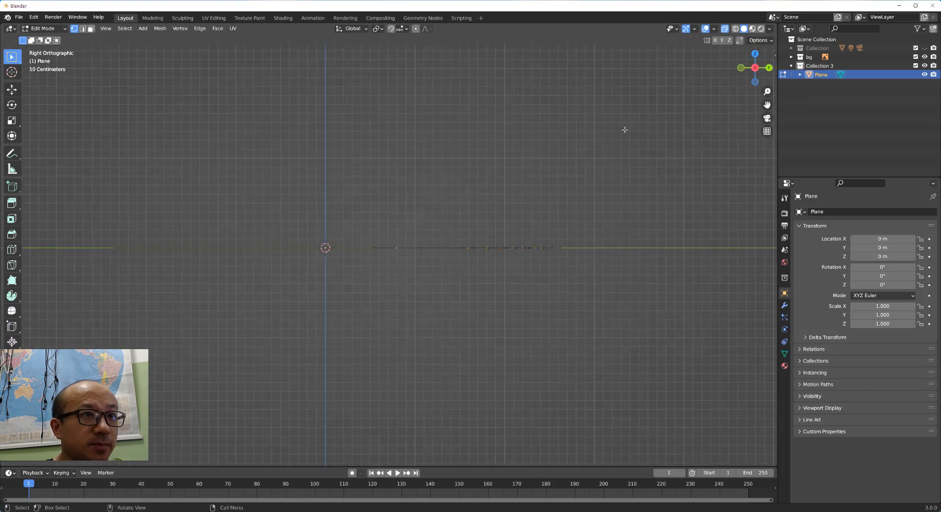
{"action": "key", "text": "g"}
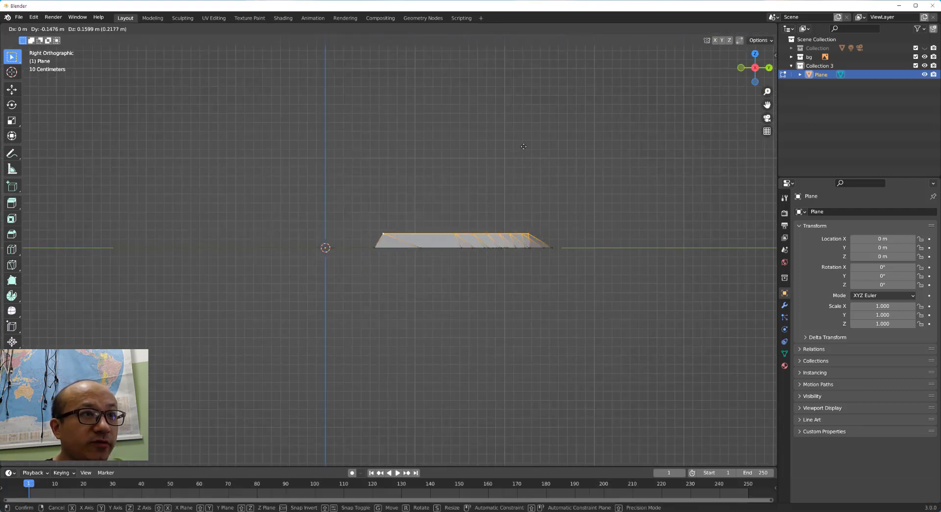
{"action": "key", "text": "z"}
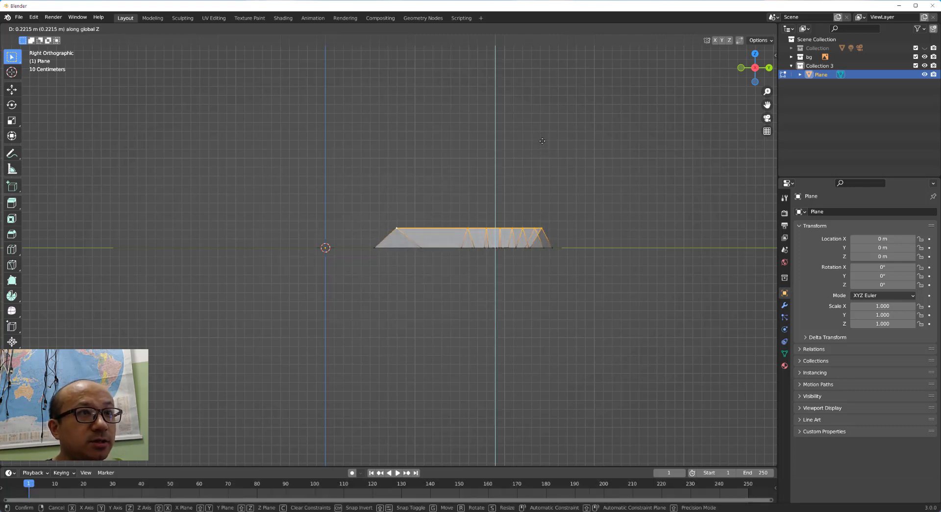
{"action": "left_click", "coordinate": [543, 141]}
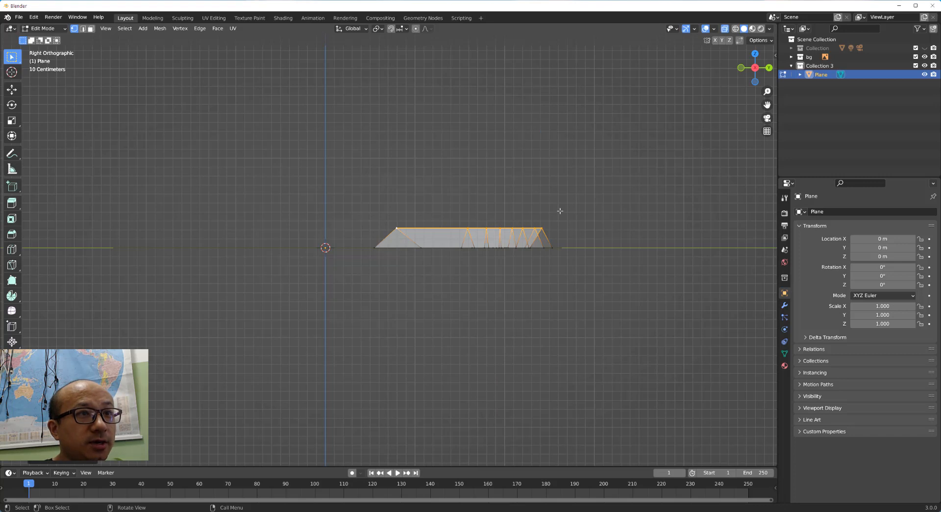
{"action": "middle_click_drag", "start_coordinate": [412, 220], "coordinate": [429, 265]}
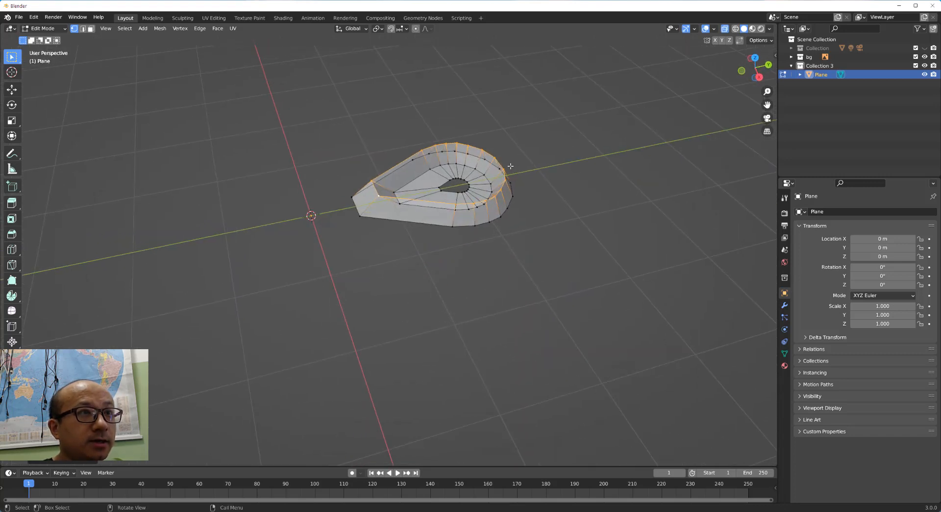
- Select the third edge loop from the petal's outside and raise it about 0.105 m along Z
{"action": "scroll", "coordinate": [507, 157], "scroll_direction": "up", "scroll_amount": 1}
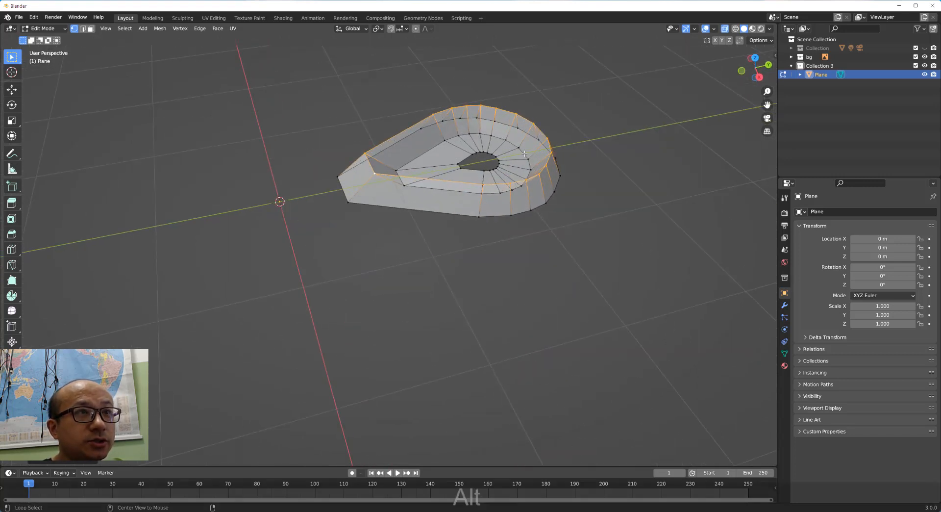
{"action": "left_click", "coordinate": [551, 161], "text": "alt"}
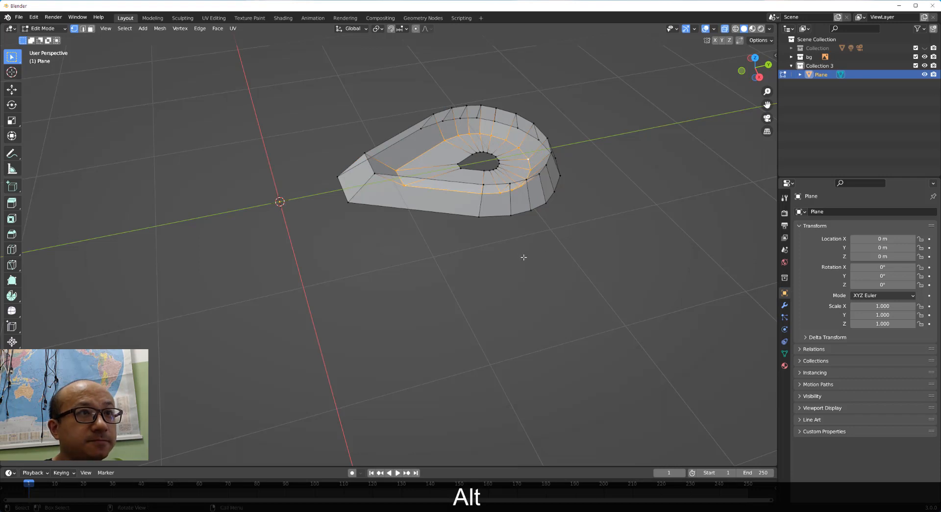
{"action": "middle_click_drag", "start_coordinate": [515, 251], "coordinate": [486, 216]}
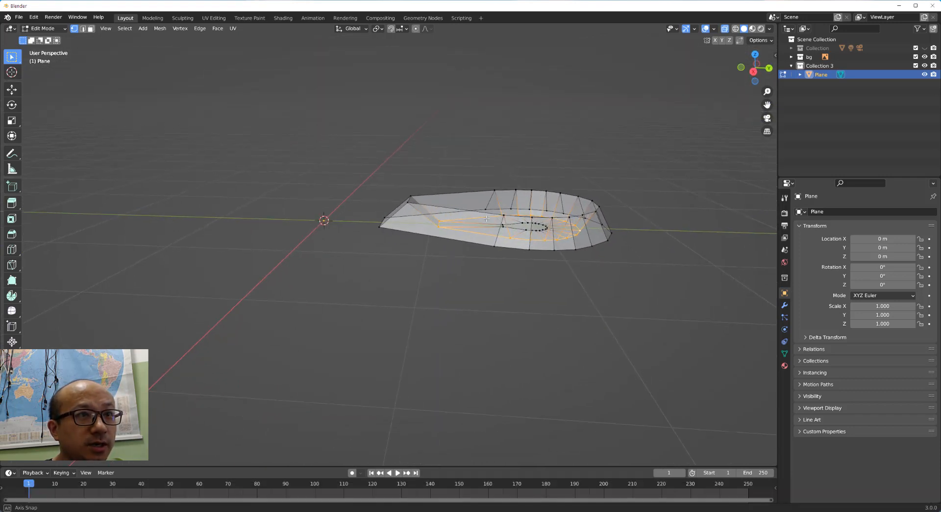
{"action": "left_click", "coordinate": [753, 71]}
{"action": "key", "text": "g"}
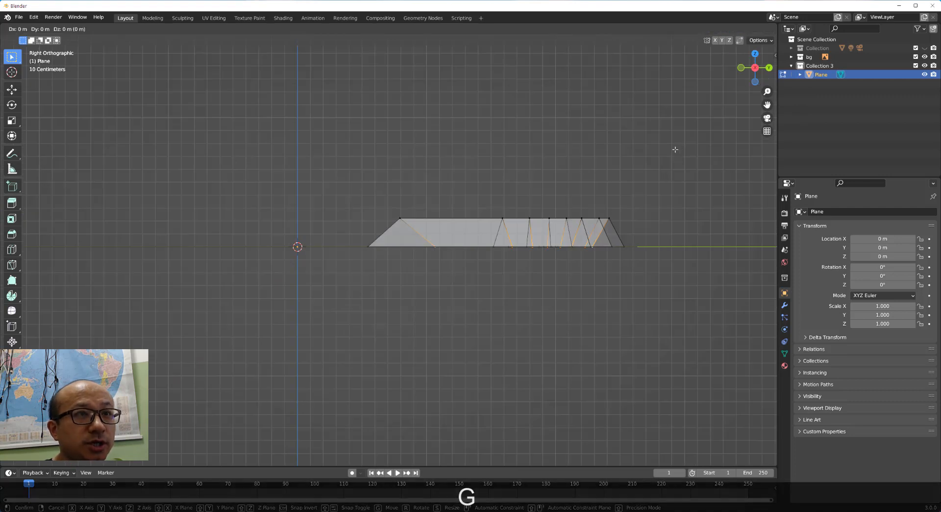
{"action": "key", "text": "z"}
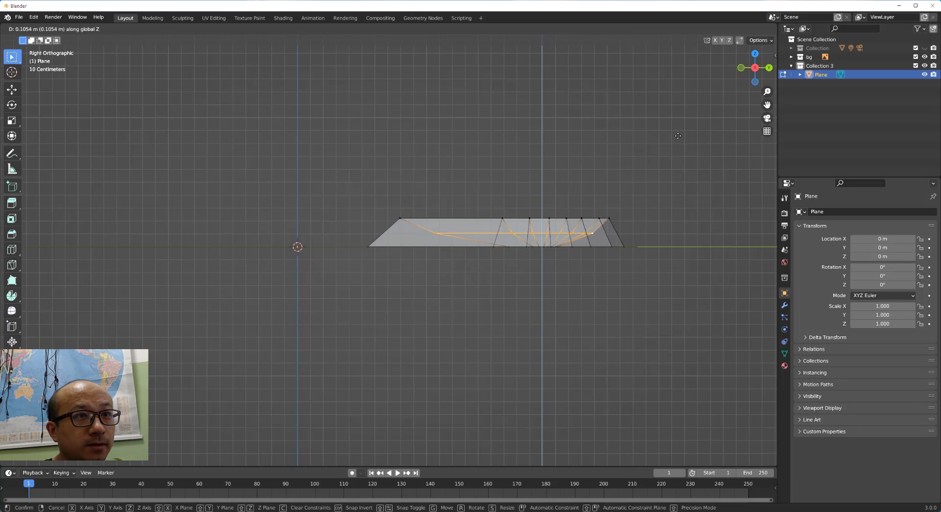
{"action": "left_click", "coordinate": [678, 136]}
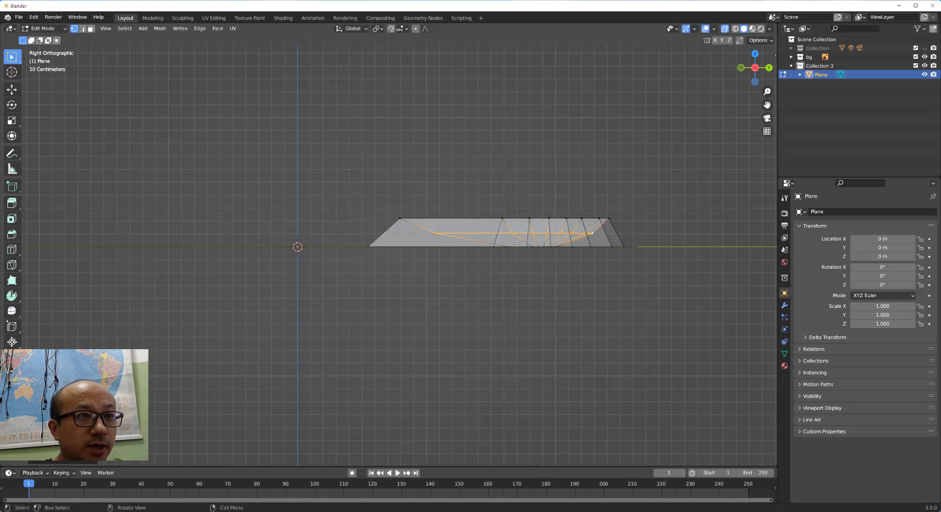
- Select the innermost edge loop around the petal's central hole and raise it about 0.077 m along Z
{"action": "middle_click_drag", "start_coordinate": [517, 242], "coordinate": [530, 283]}
{"action": "scroll", "coordinate": [529, 284], "scroll_direction": "up", "scroll_amount": 2}
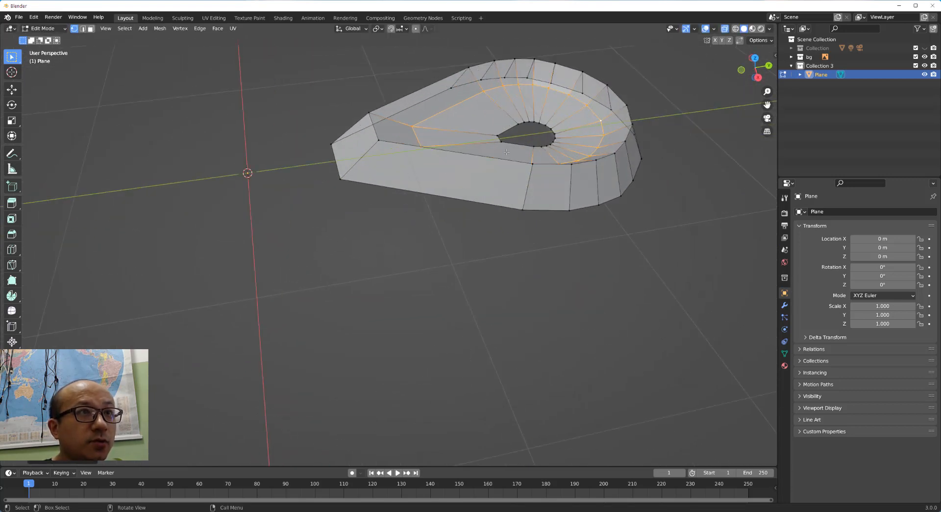
{"action": "left_click", "coordinate": [517, 144], "text": "alt"}
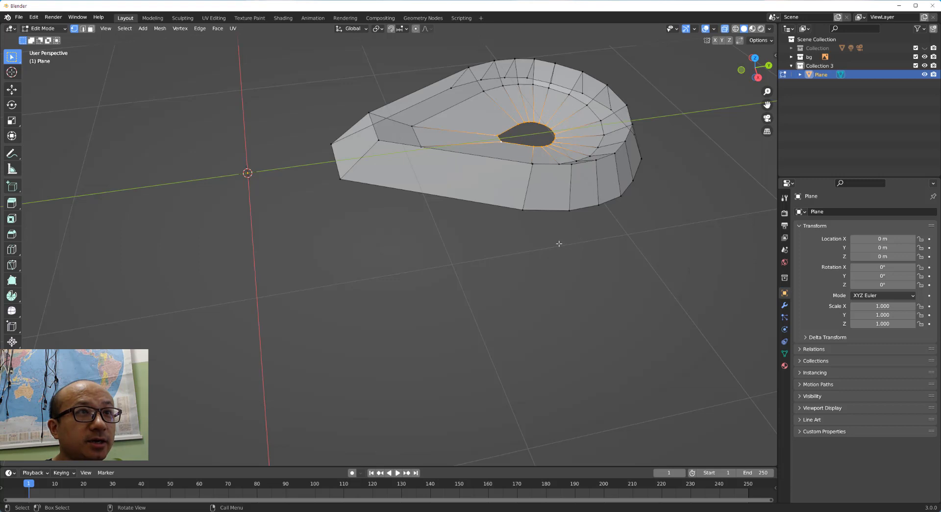
{"action": "left_click", "coordinate": [758, 77]}
{"action": "key", "text": "g"}
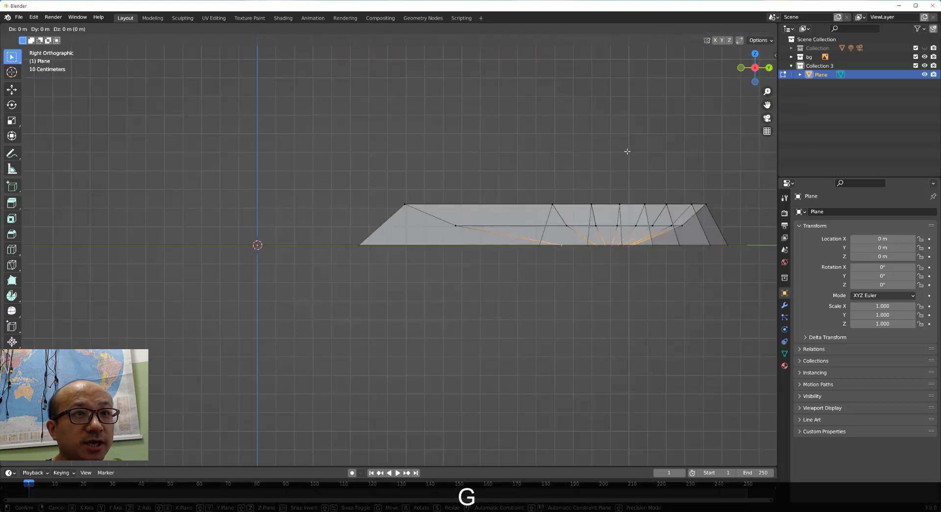
{"action": "key", "text": "z"}
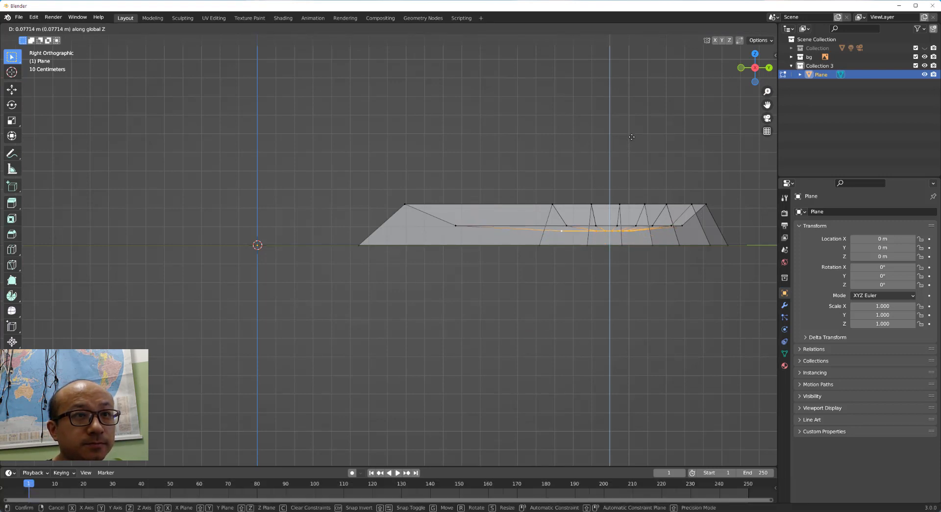
{"action": "left_click", "coordinate": [631, 137]}
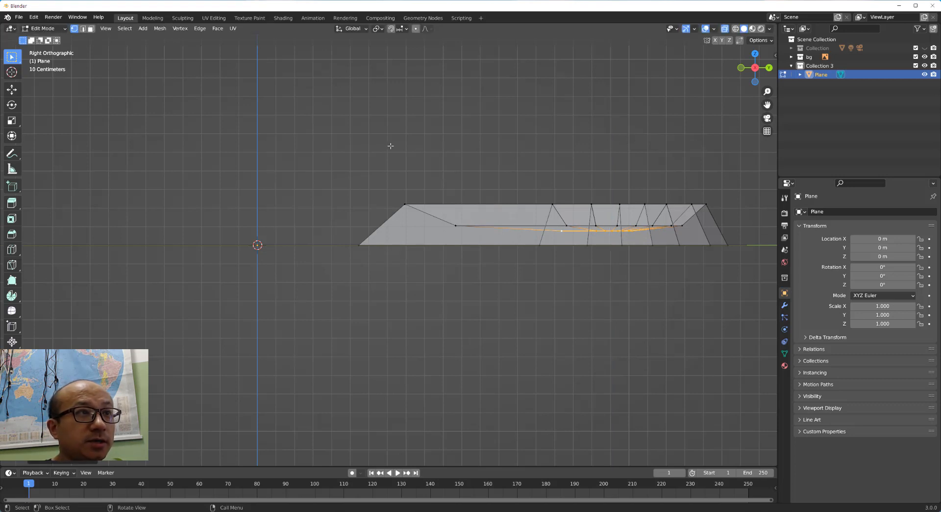
- Select all raised loops above the base outline and rotate them about -2.02° in the right view, lifting the petal's rounded end
{"action": "left_click_drag", "start_coordinate": [365, 146], "coordinate": [725, 234]}
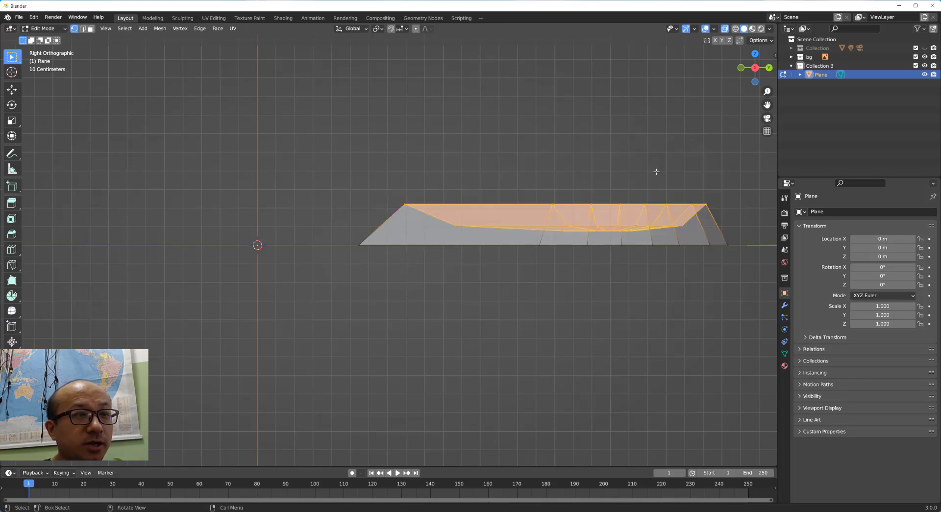
{"action": "key", "text": "r"}
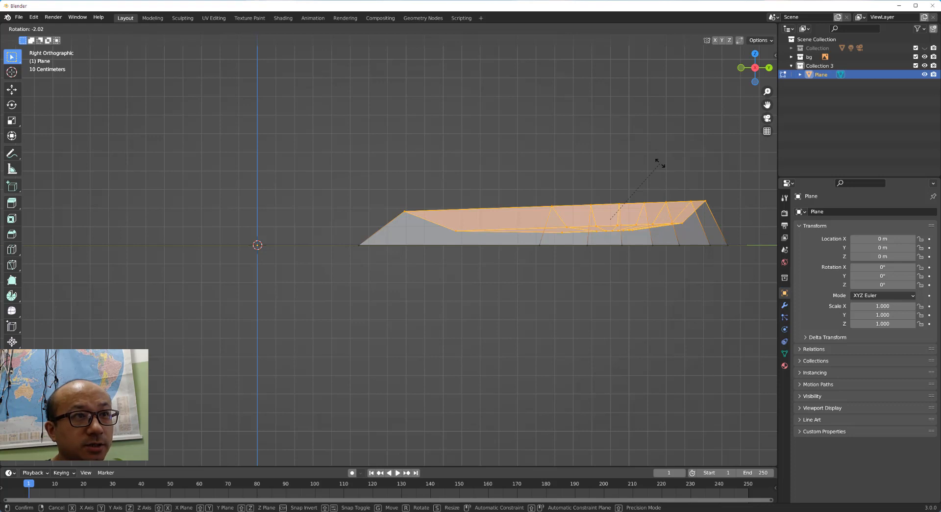
{"action": "left_click", "coordinate": [660, 164]}
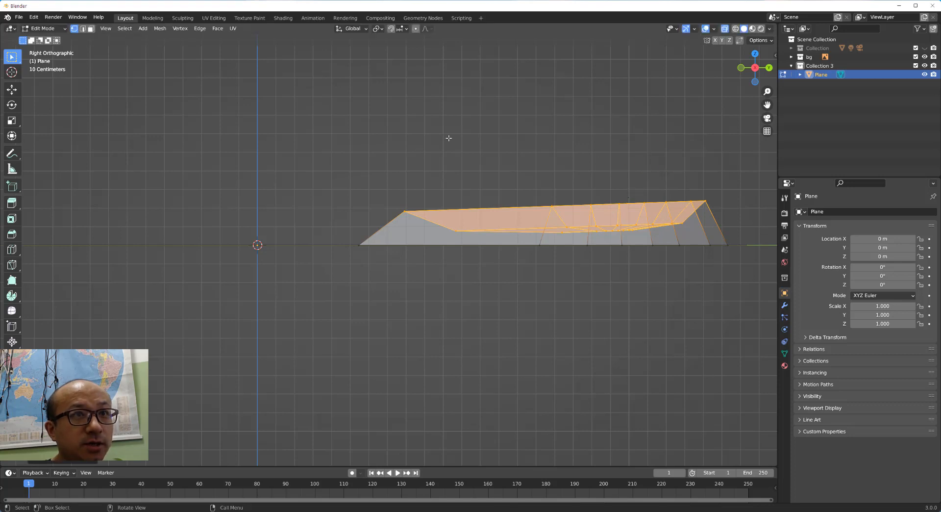
- Fill the pointed end of the petal's central hole with a face between its four lowest vertices in top view
{"action": "middle_click_drag", "start_coordinate": [399, 139], "coordinate": [277, 338]}
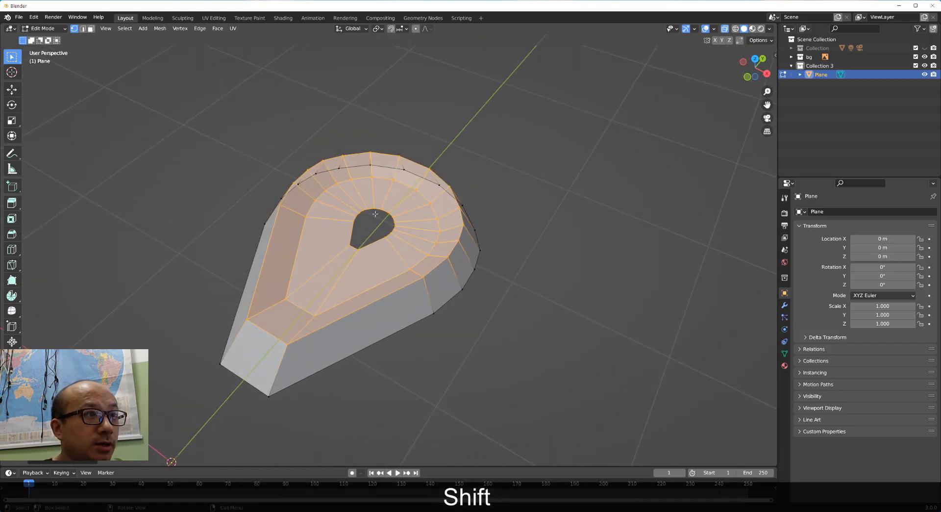
{"action": "left_click", "coordinate": [755, 59]}
{"action": "scroll", "coordinate": [368, 219], "scroll_direction": "up", "scroll_amount": 7}
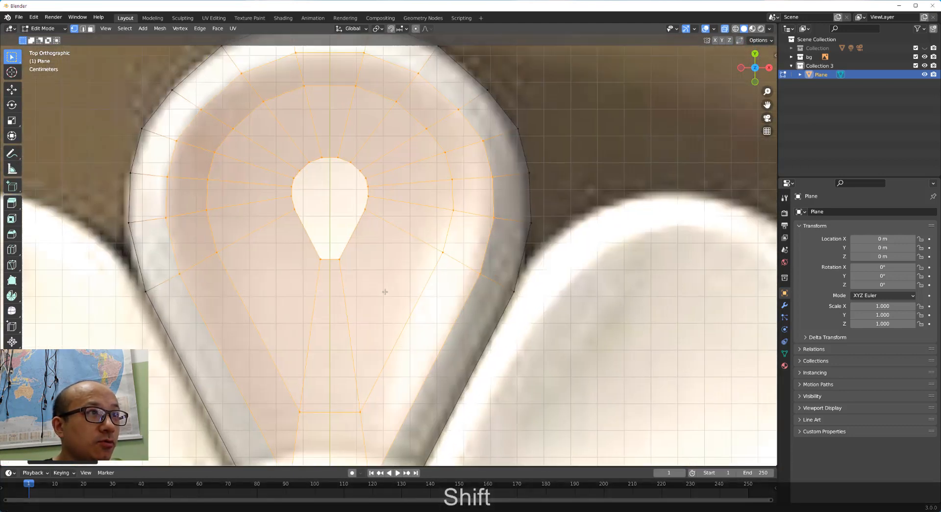
{"action": "middle_click_drag", "start_coordinate": [346, 243], "coordinate": [413, 310], "text": "shift"}
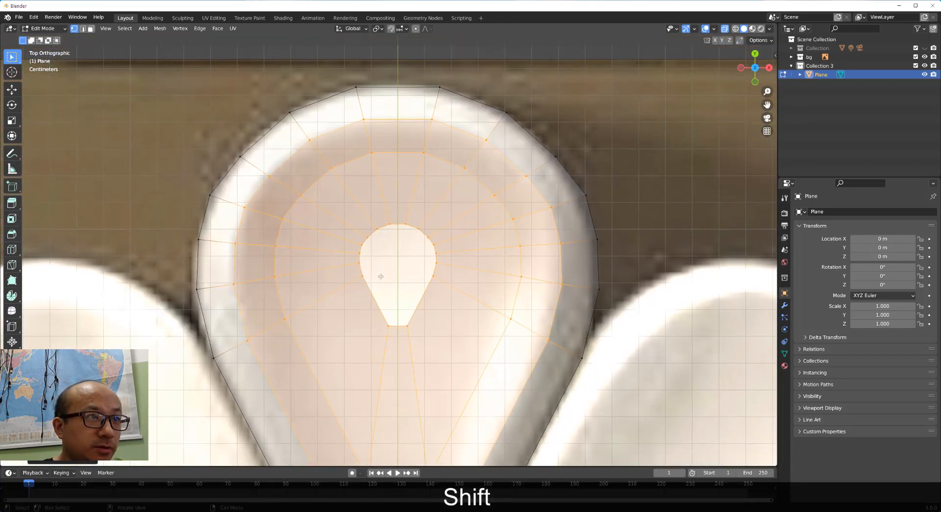
{"action": "left_click_drag", "start_coordinate": [356, 269], "coordinate": [444, 335]}
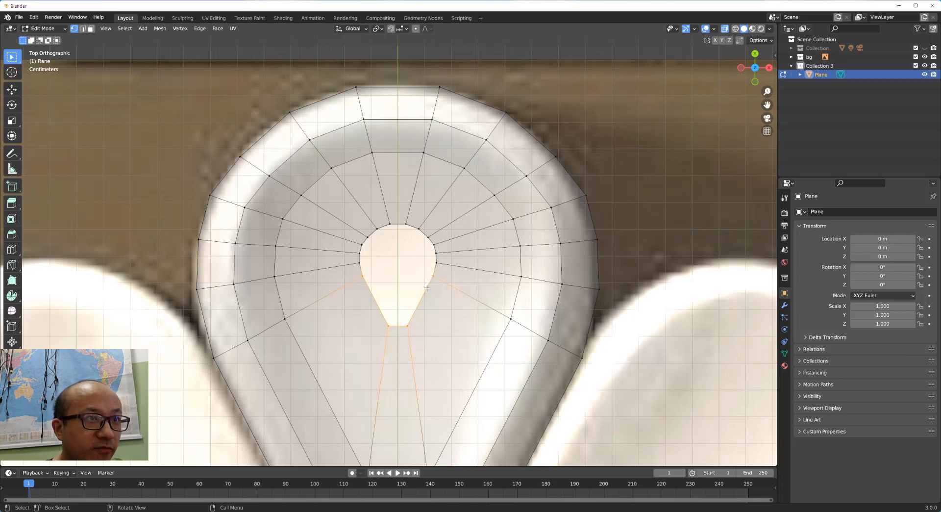
{"action": "key", "text": "f"}
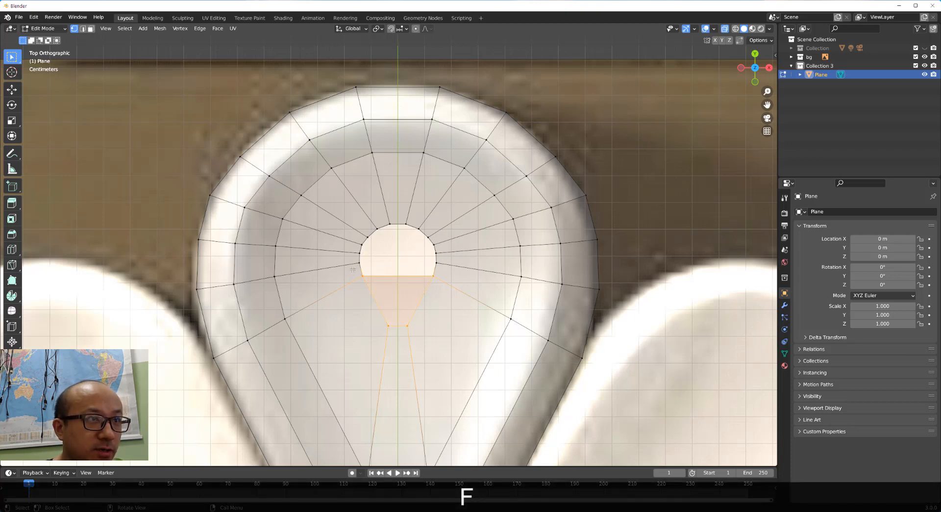
- Fill the rest of the central hole with successive faces, starting from the upper edge of the new face
{"action": "left_click_drag", "start_coordinate": [353, 269], "coordinate": [458, 283]}
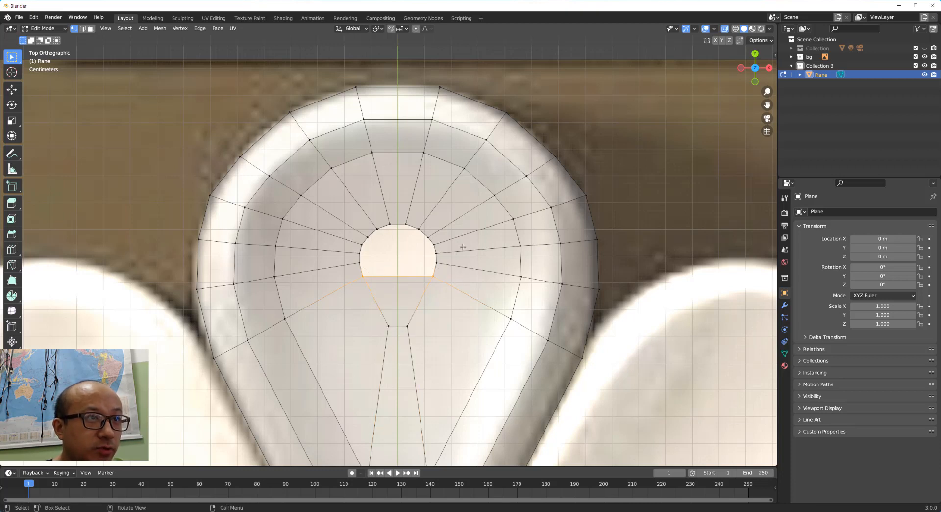
{"action": "key", "text": "f"}
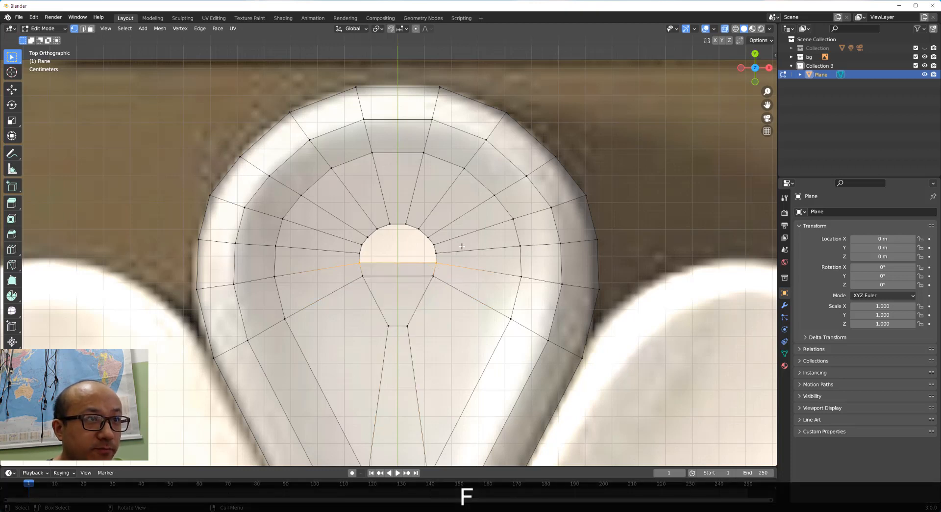
{"action": "key", "text": "f"}
{"action": "key", "text": "f"}
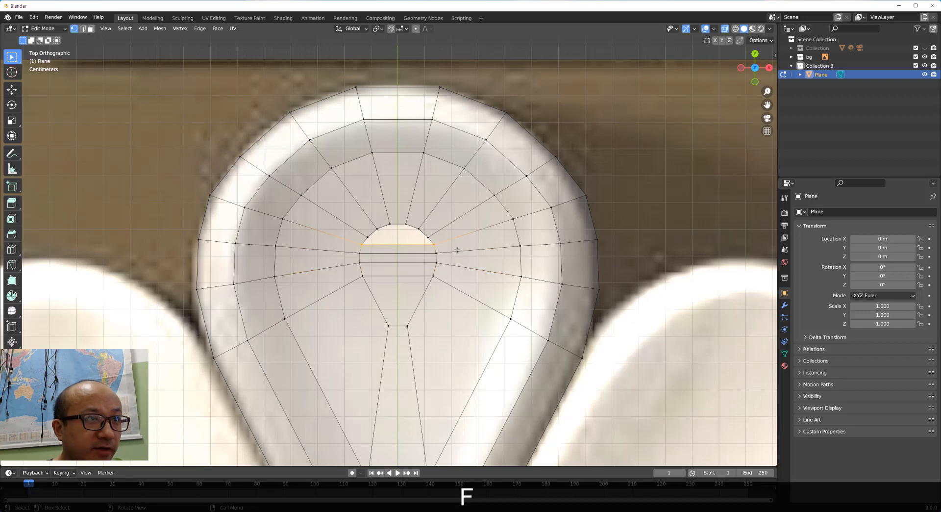
{"action": "key", "text": "f"}
{"action": "key", "text": "f"}
{"action": "key", "text": "f"}
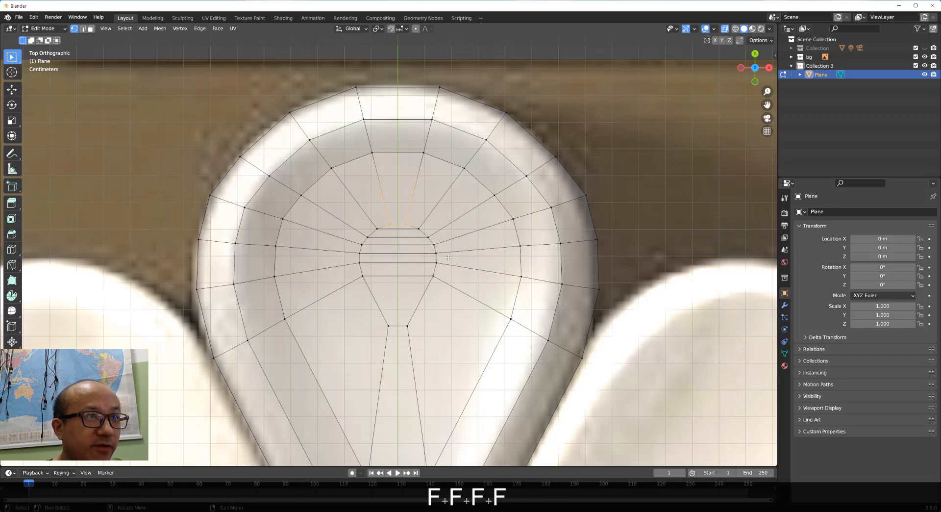
- Return to Object Mode and add a level 5 Subdivision Surface modifier to the petal
{"action": "middle_click_drag", "start_coordinate": [442, 270], "coordinate": [427, 297]}
{"action": "scroll", "coordinate": [426, 297], "scroll_direction": "down", "scroll_amount": 3}
{"action": "key", "text": "Tab"}
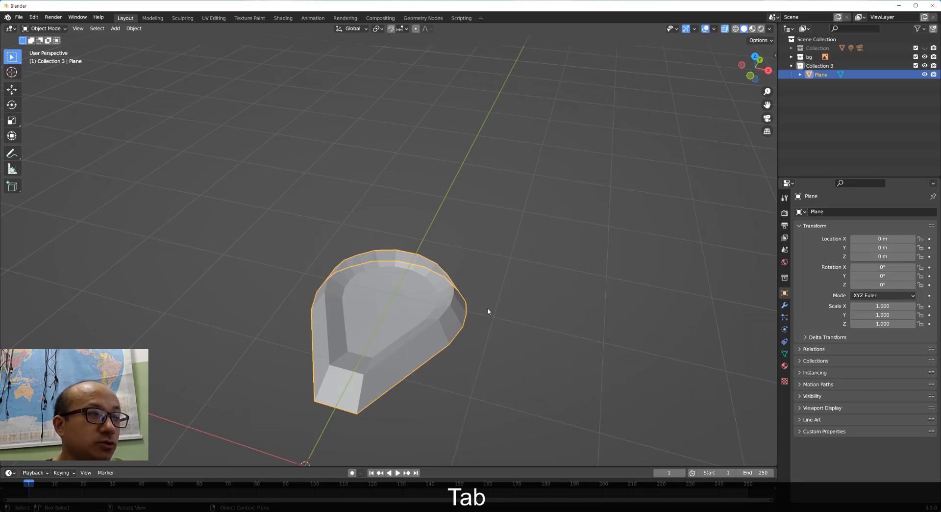
{"action": "middle_click_drag", "start_coordinate": [304, 293], "coordinate": [327, 334]}
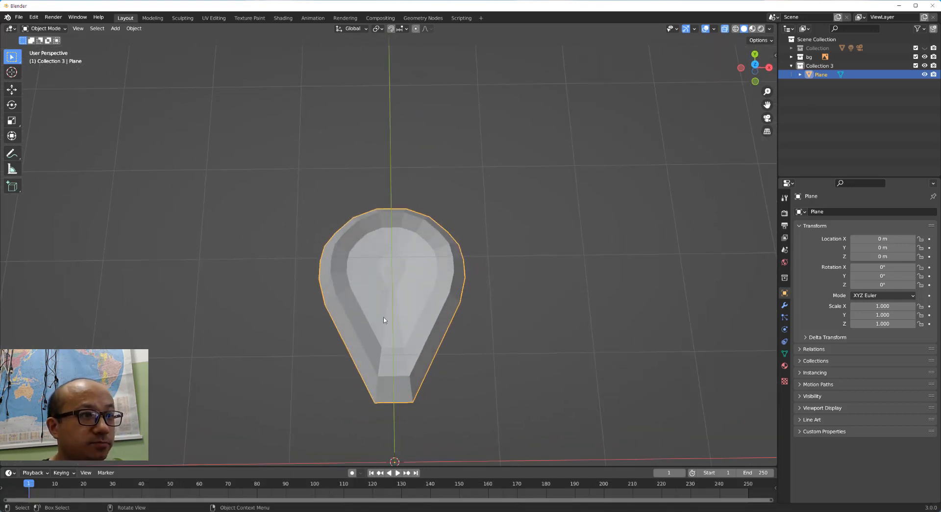
{"action": "key", "text": "ctrl"}
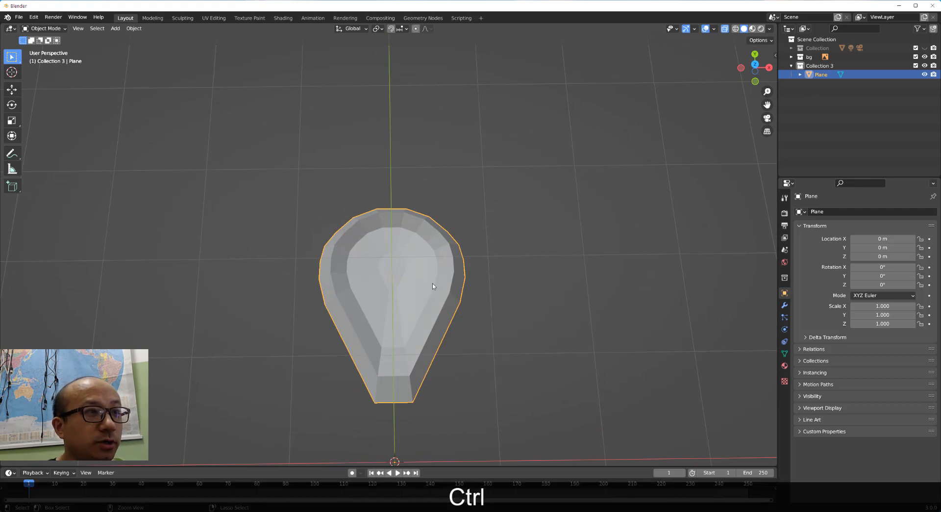
{"action": "key", "text": "ctrl+5"}
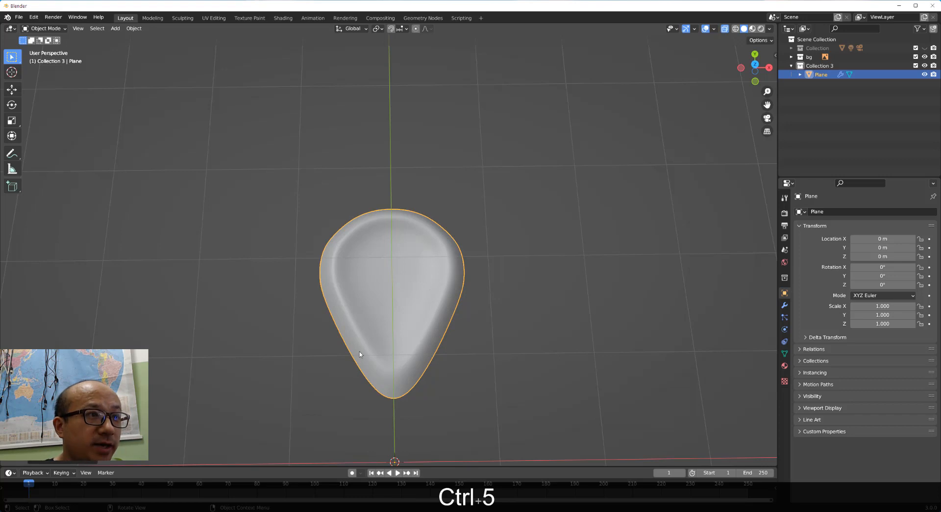
{"action": "middle_click_drag", "start_coordinate": [361, 356], "coordinate": [330, 305]}
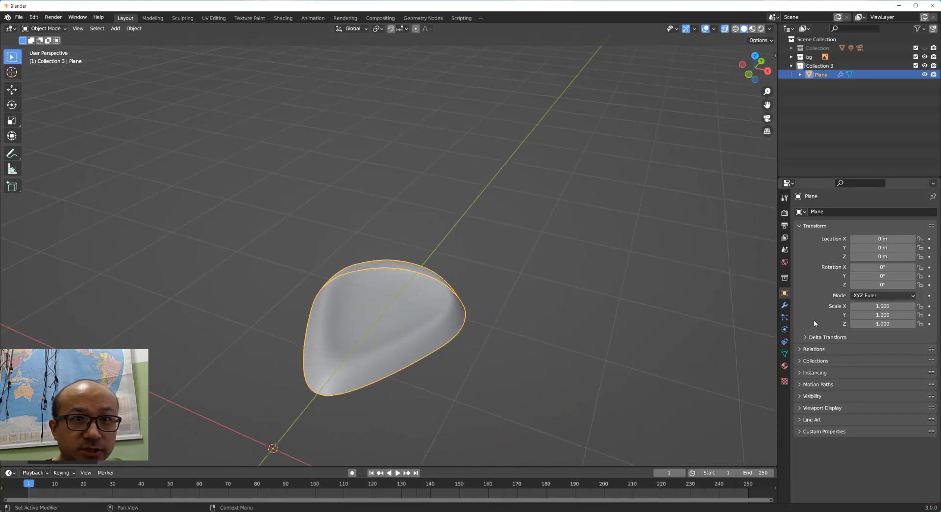
- Lower the Subdivision modifier's viewport level to 1 and raise it back to 5 to compare the smoothing
{"action": "left_click", "coordinate": [785, 305]}
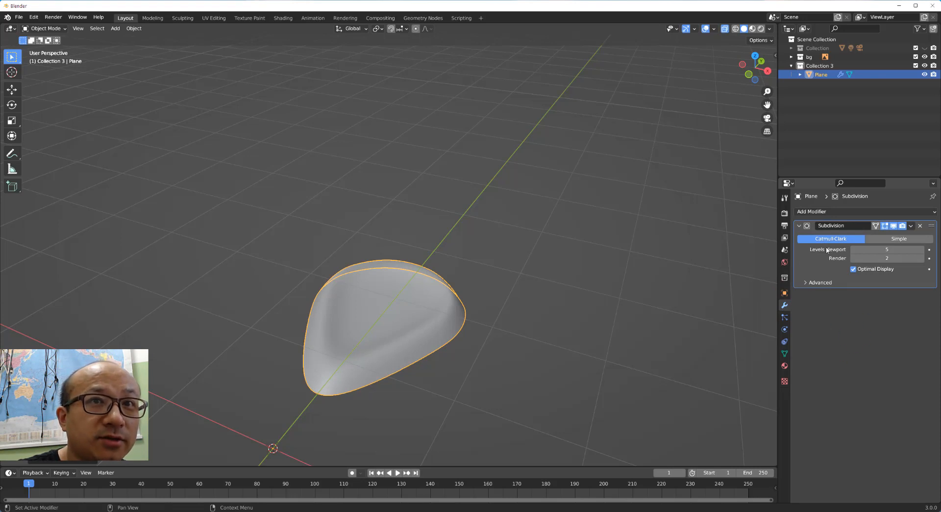
{"action": "left_click", "coordinate": [854, 249]}
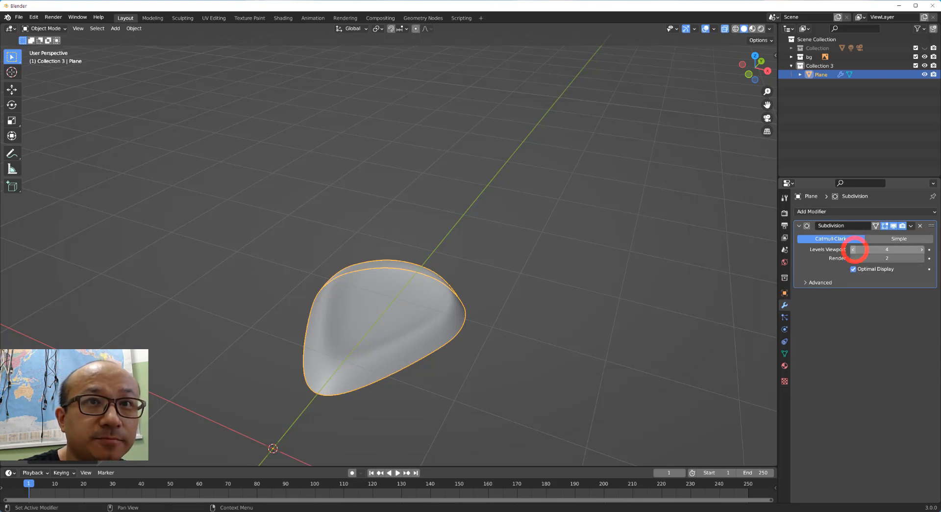
{"action": "left_click", "coordinate": [853, 249]}
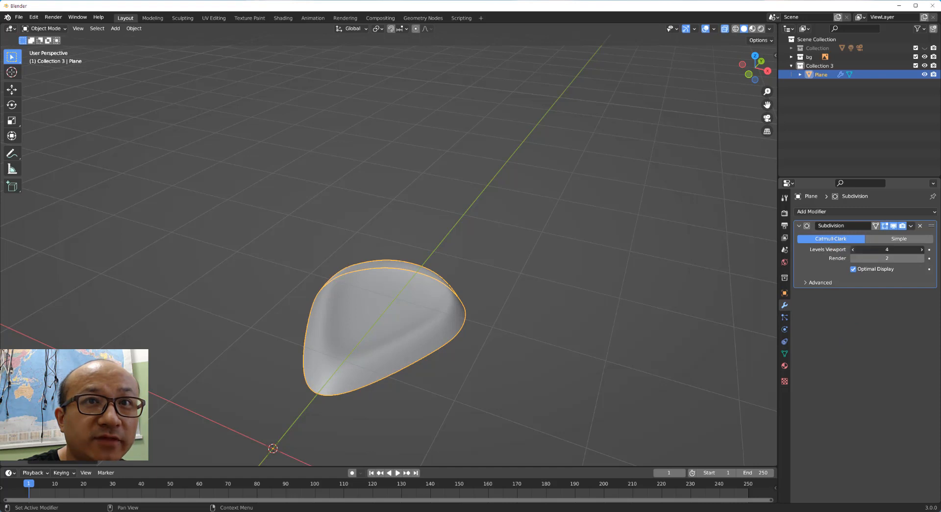
{"action": "left_click", "coordinate": [853, 249]}
{"action": "left_click", "coordinate": [854, 249]}
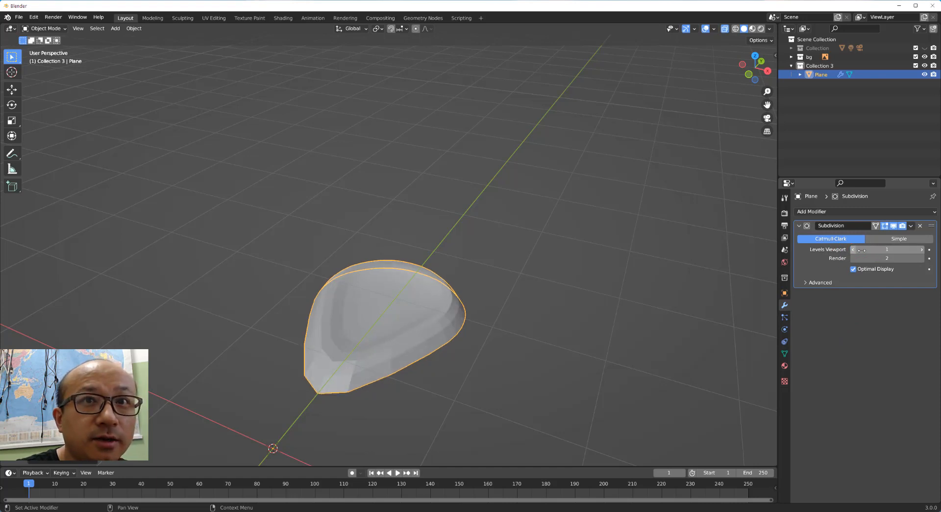
{"action": "left_click", "coordinate": [921, 249]}
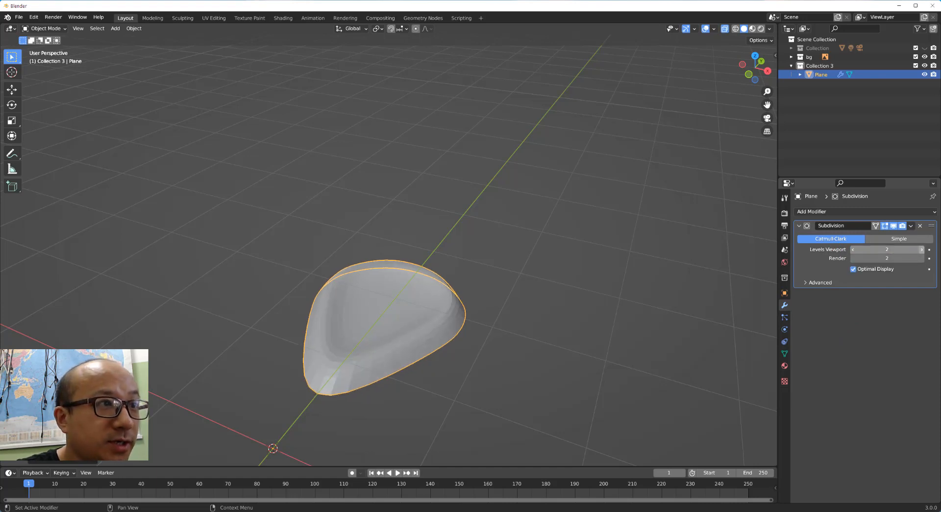
{"action": "left_click", "coordinate": [922, 249]}
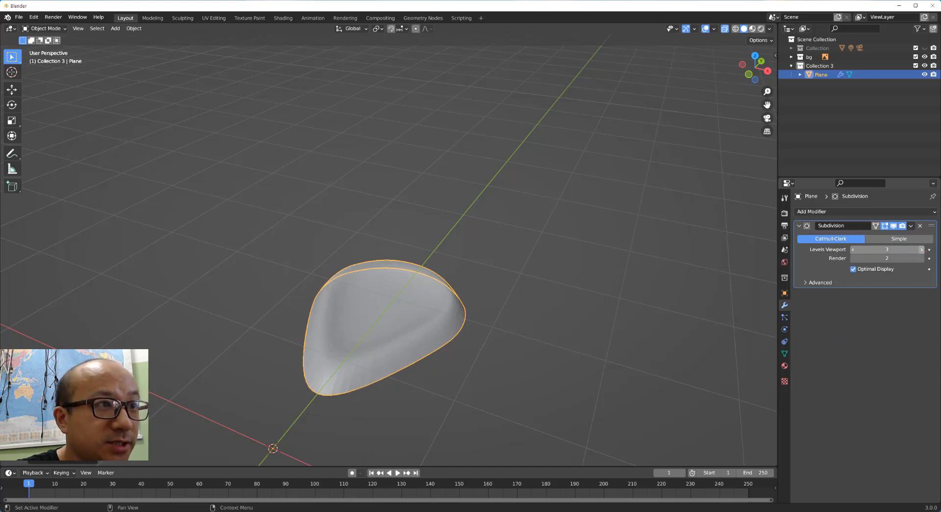
{"action": "left_click", "coordinate": [922, 249]}
{"action": "left_click", "coordinate": [922, 249]}
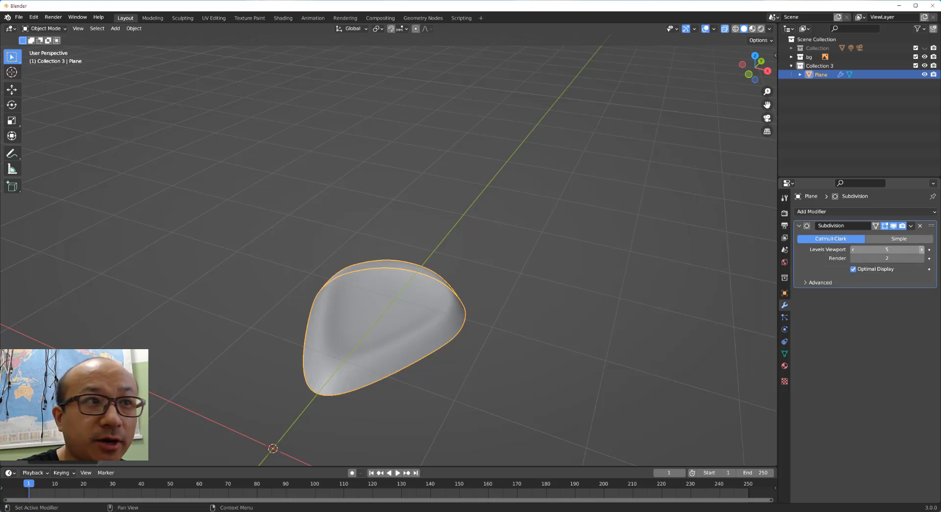
- Check the petal against the reference flower in top view, deselect it and run Apply All Transforms
{"action": "middle_click_drag", "start_coordinate": [312, 363], "coordinate": [347, 389]}
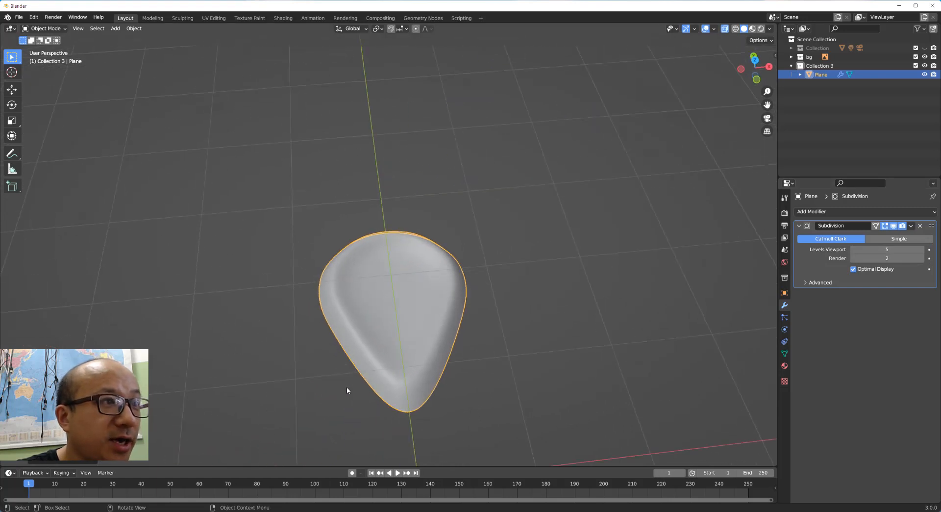
{"action": "left_click", "coordinate": [755, 60]}
{"action": "scroll", "coordinate": [446, 229], "scroll_direction": "down", "scroll_amount": 3}
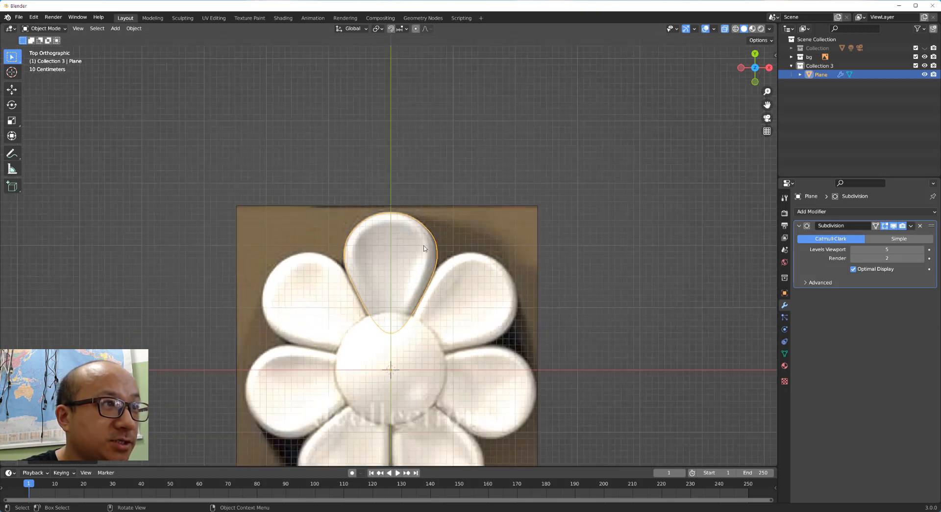
{"action": "middle_click_drag", "start_coordinate": [414, 335], "coordinate": [422, 309]}
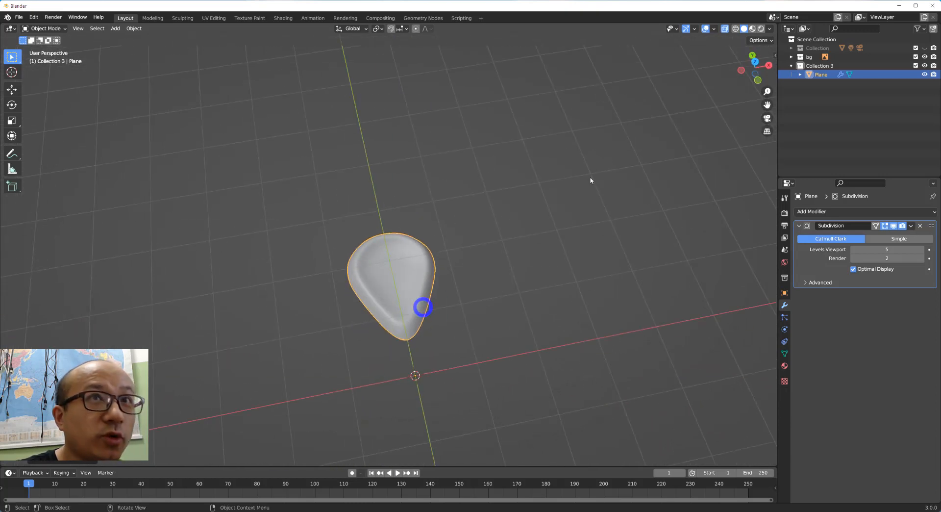
{"action": "left_click", "coordinate": [757, 63]}
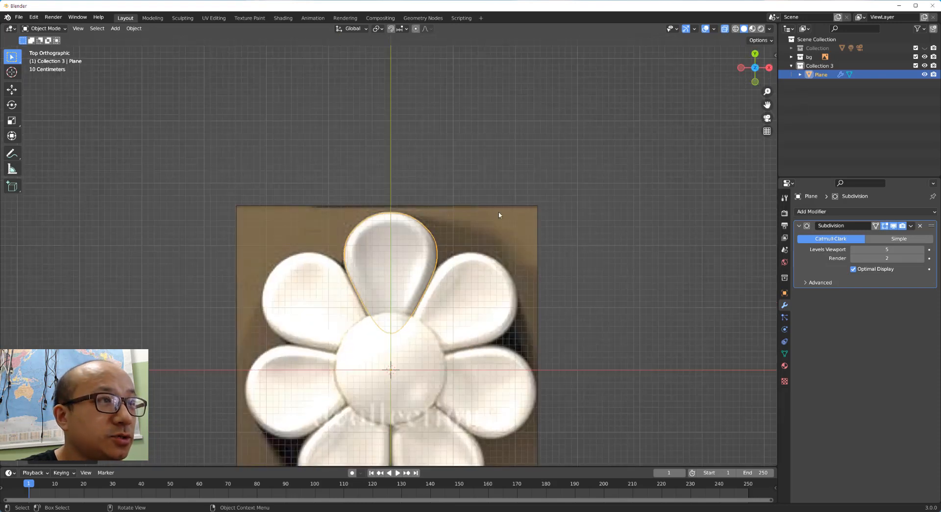
{"action": "left_click", "coordinate": [563, 193]}
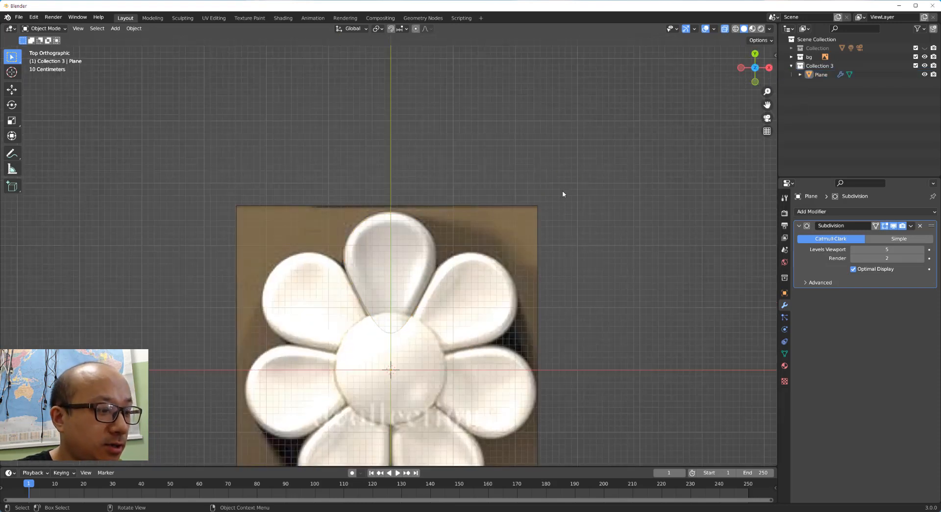
{"action": "key", "text": "ctrl+a"}
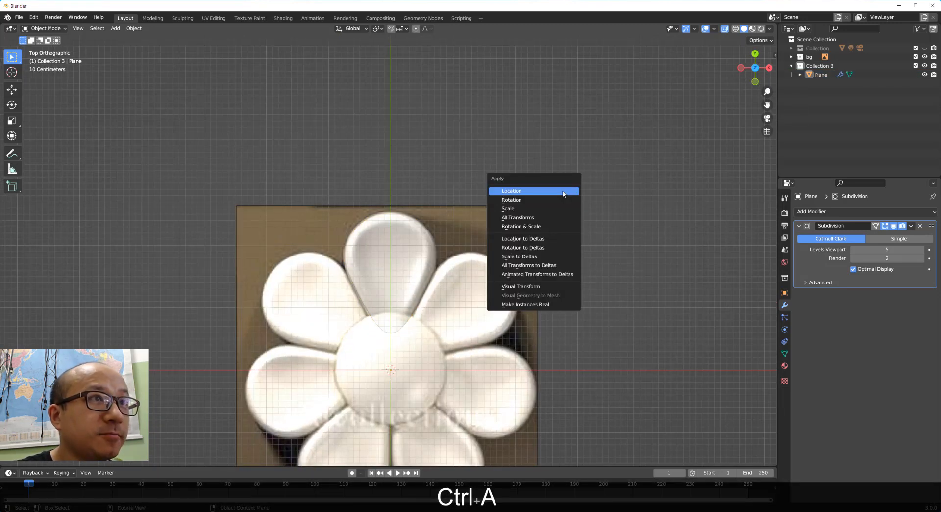
{"action": "left_click", "coordinate": [528, 219]}
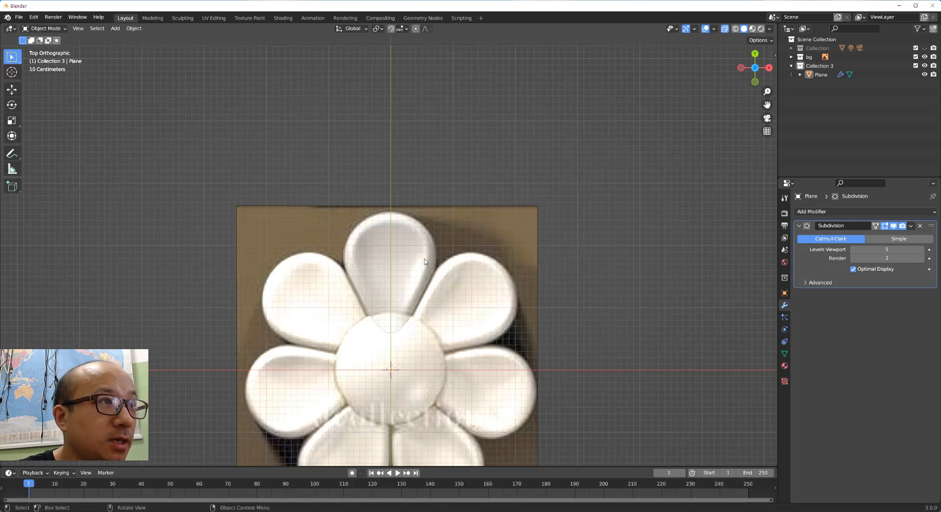
- Add a Plain Axes empty at the world origin below the petal's pointed end and select it
{"action": "key", "text": "shift+a"}
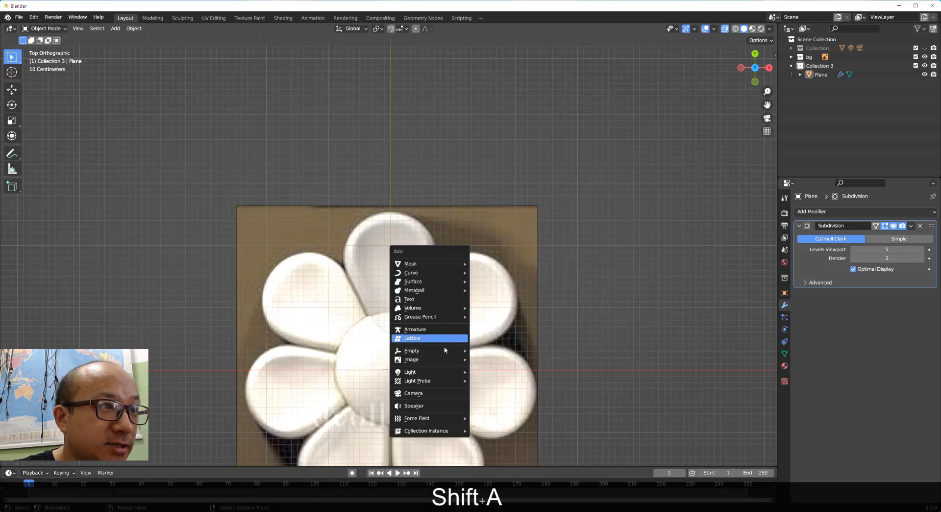
{"action": "mouse_move", "coordinate": [445, 352]}
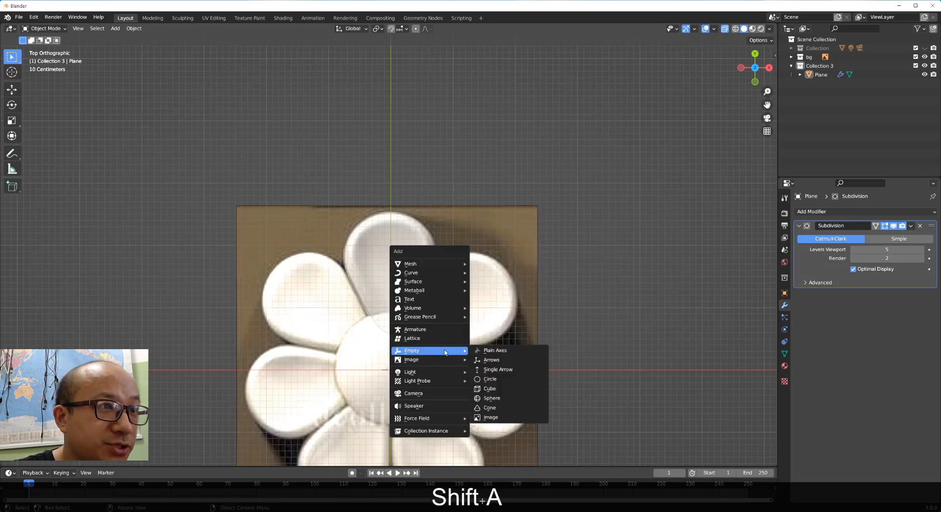
{"action": "left_click", "coordinate": [509, 351]}
{"action": "middle_click_drag", "start_coordinate": [496, 413], "coordinate": [271, 308]}
{"action": "left_click", "coordinate": [311, 321]}
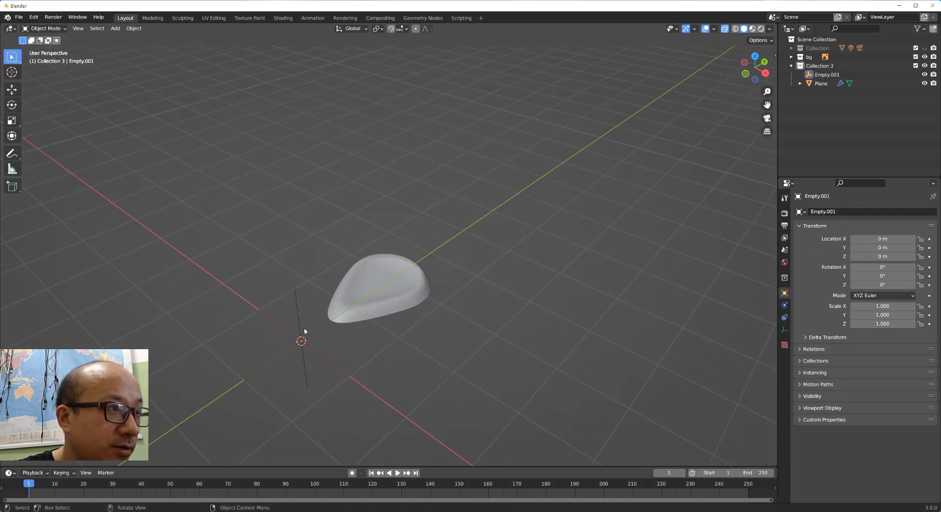
{"action": "left_click", "coordinate": [300, 325]}
{"action": "middle_click_drag", "start_coordinate": [300, 372], "coordinate": [314, 392]}
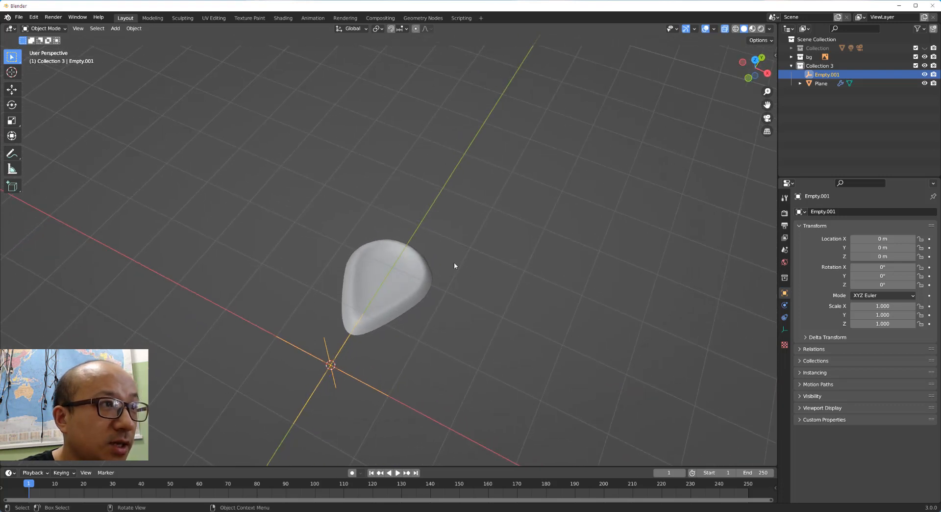
- Add an Array modifier to the petal and turn off its Relative Offset
{"action": "left_click", "coordinate": [421, 285]}
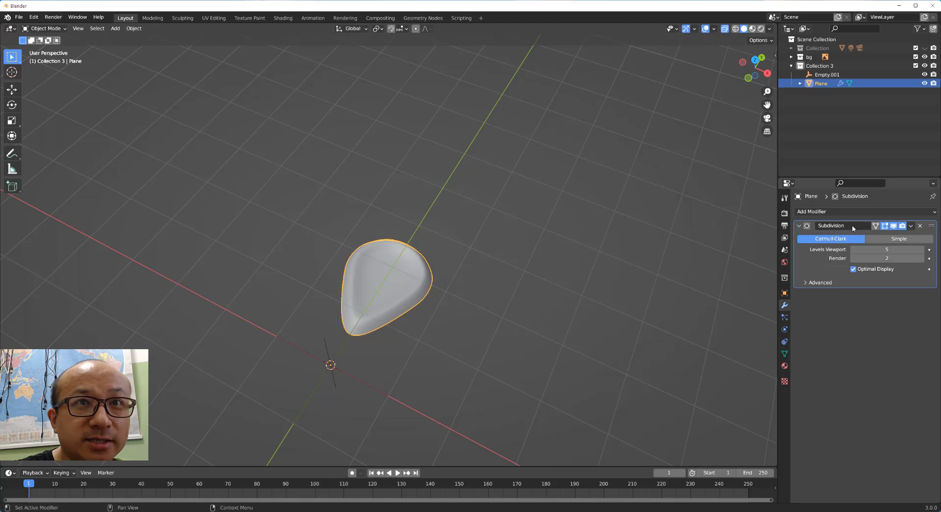
{"action": "left_click", "coordinate": [823, 212]}
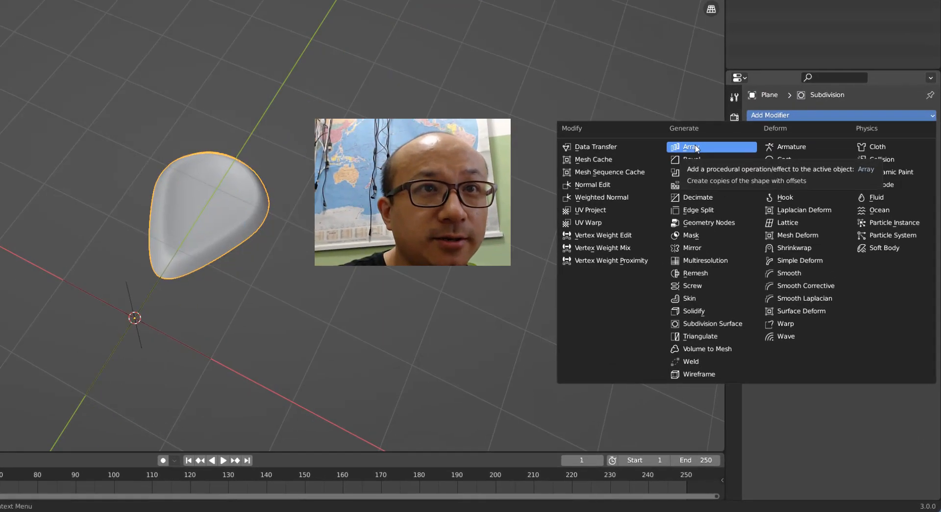
{"action": "left_click", "coordinate": [753, 233]}
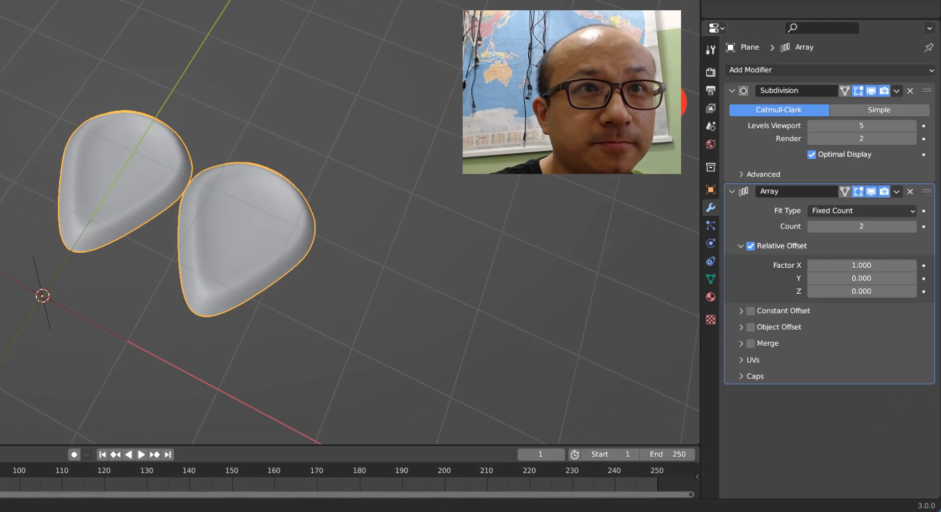
{"action": "left_click", "coordinate": [753, 248]}
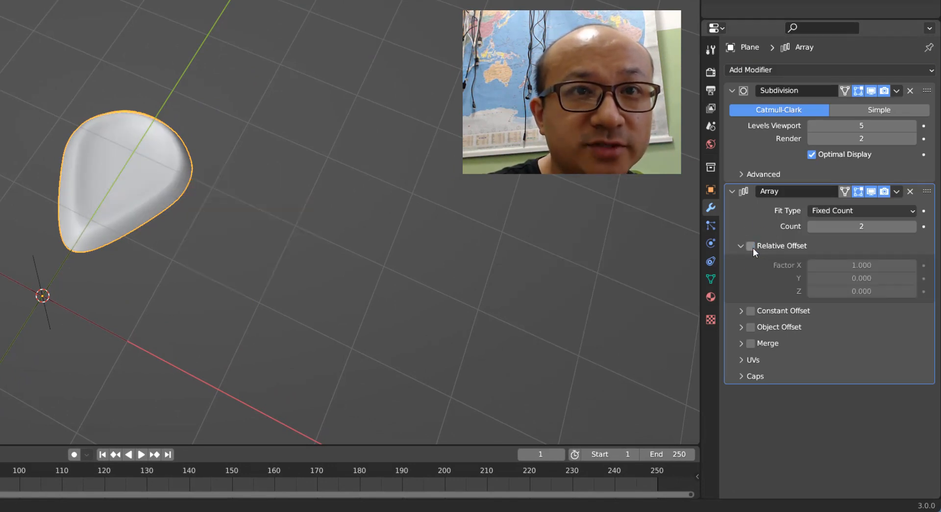
{"action": "left_click", "coordinate": [740, 246]}
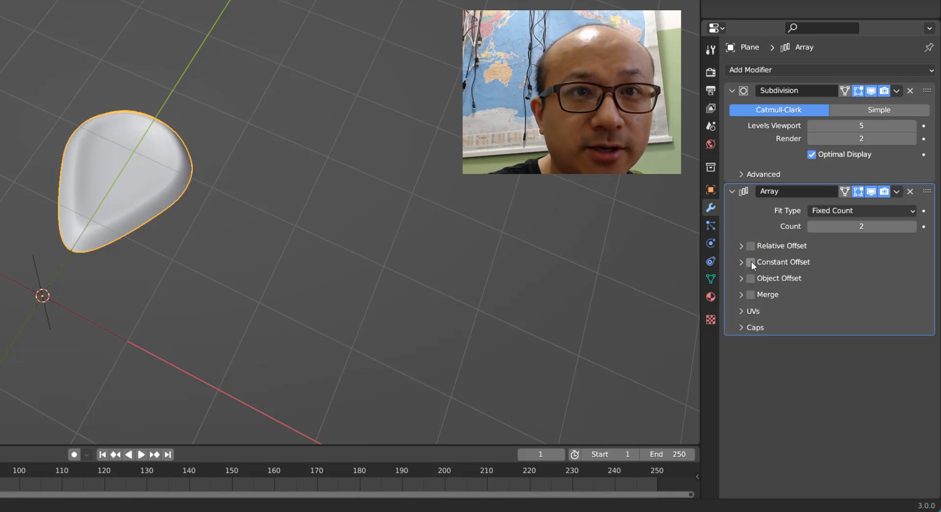
- Enable the Array's Constant Offset and set the Fixed Count to 7 petals
{"action": "left_click", "coordinate": [751, 262]}
{"action": "left_click", "coordinate": [742, 262]}
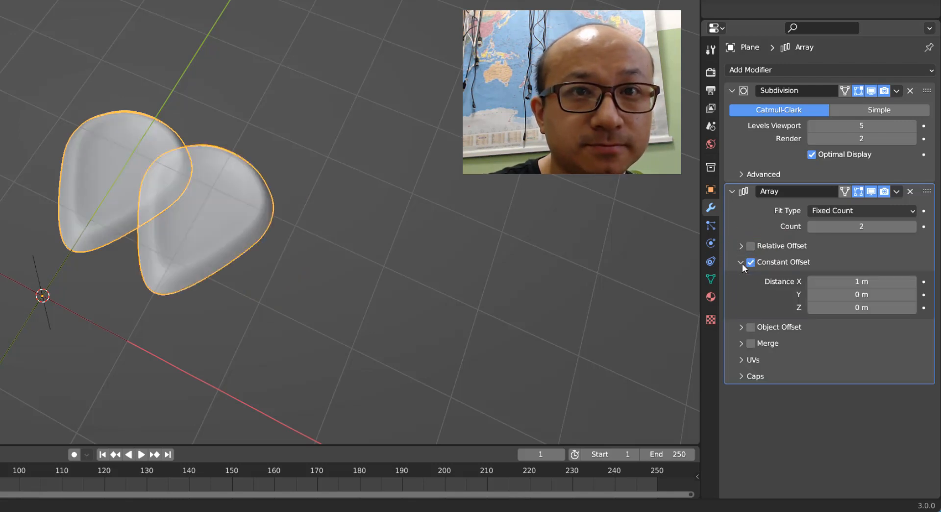
{"action": "left_click", "coordinate": [846, 280]}
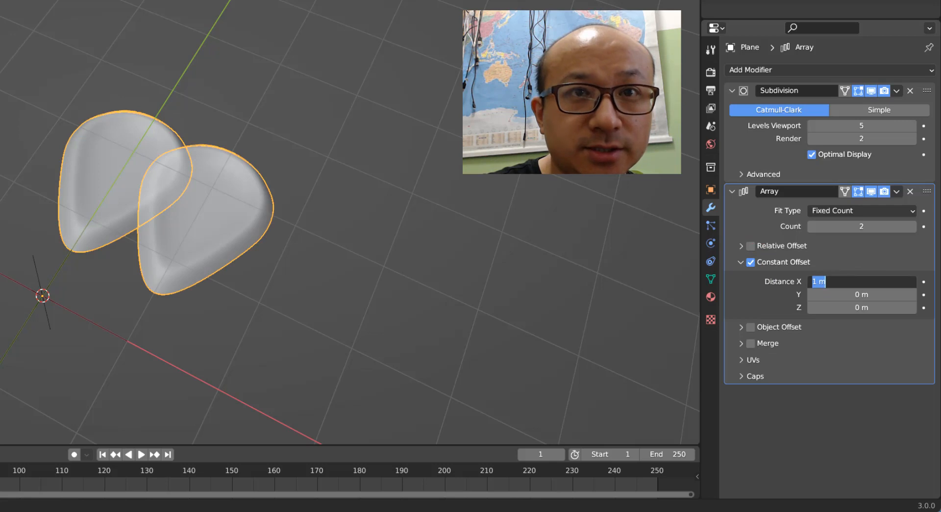
{"action": "left_click", "coordinate": [864, 231]}
{"action": "left_click", "coordinate": [861, 225]}
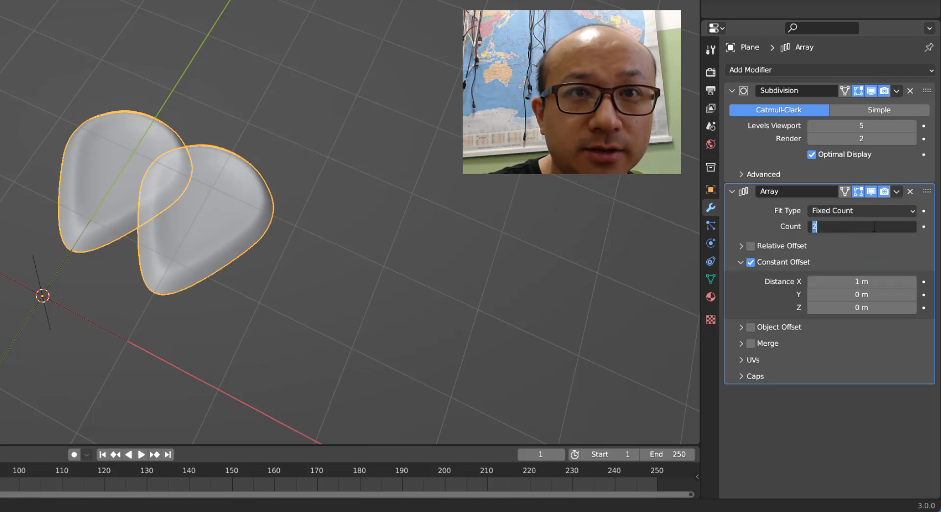
{"action": "type", "text": "7"}
{"action": "key", "text": "Return"}
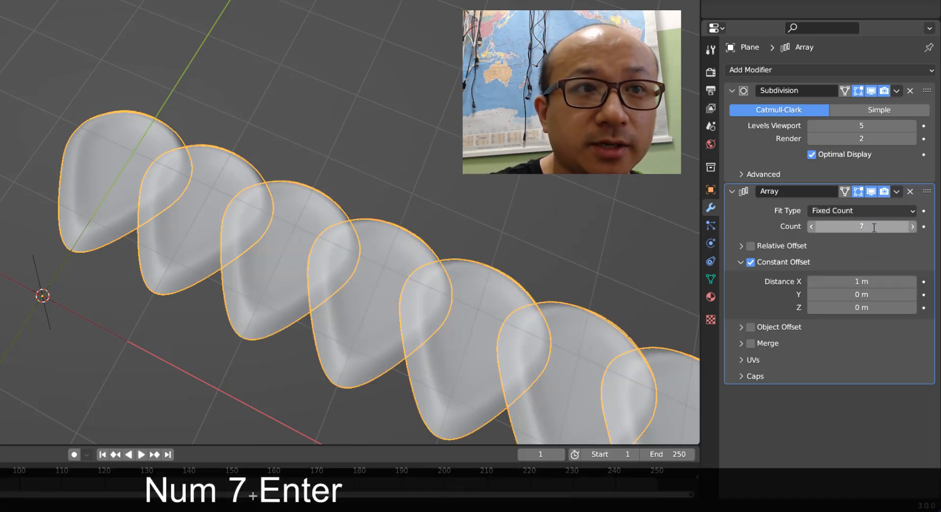
{"action": "scroll", "coordinate": [425, 349], "scroll_direction": "down", "scroll_amount": 3}
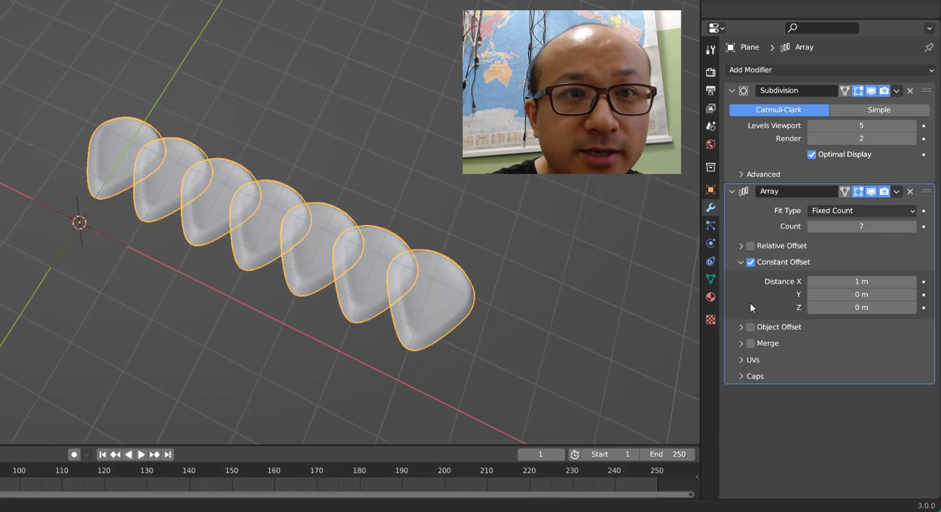
- Enable the Array's Object Offset and choose Empty.001 as its offset object
{"action": "left_click", "coordinate": [751, 327]}
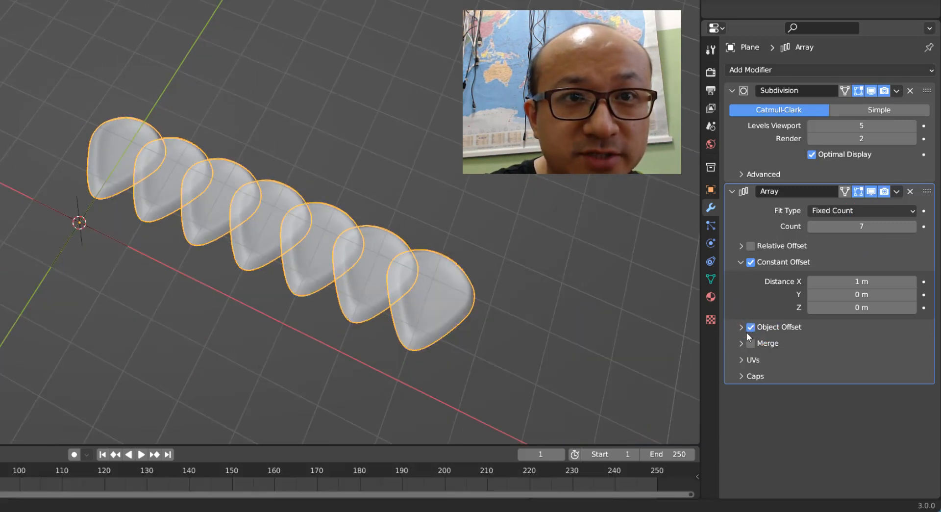
{"action": "left_click", "coordinate": [742, 330]}
{"action": "left_click", "coordinate": [827, 346]}
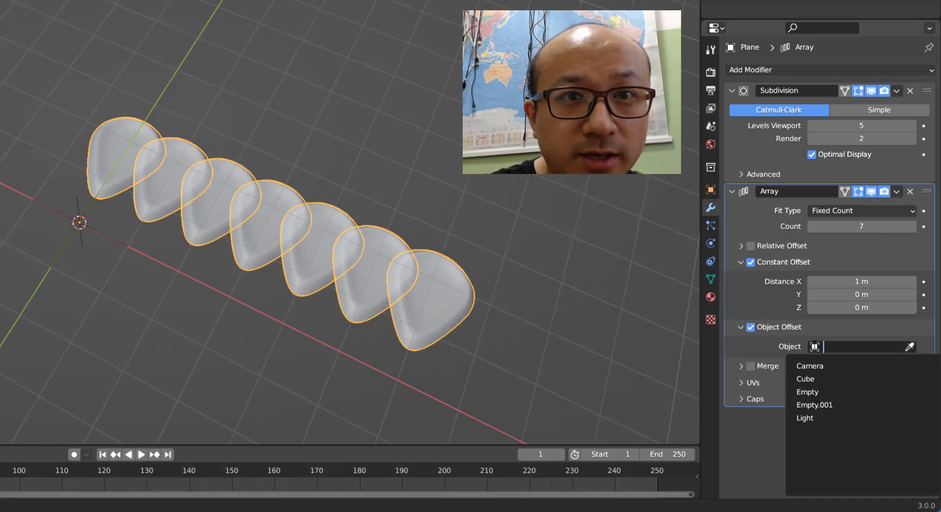
{"action": "left_click", "coordinate": [815, 404]}
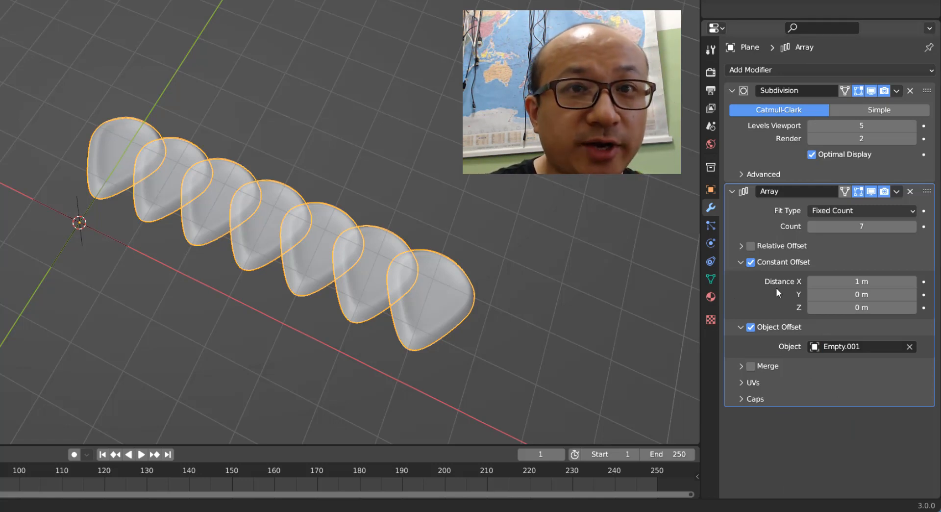
- Set the Array's Constant Offset distance along X to 0 m
{"action": "left_click", "coordinate": [859, 281]}
{"action": "type", "text": "0"}
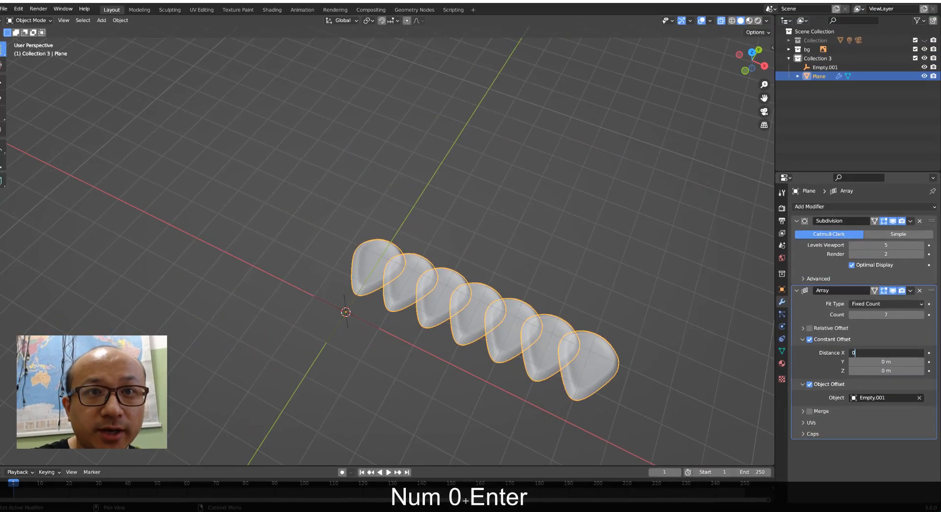
{"action": "key", "text": "Return"}
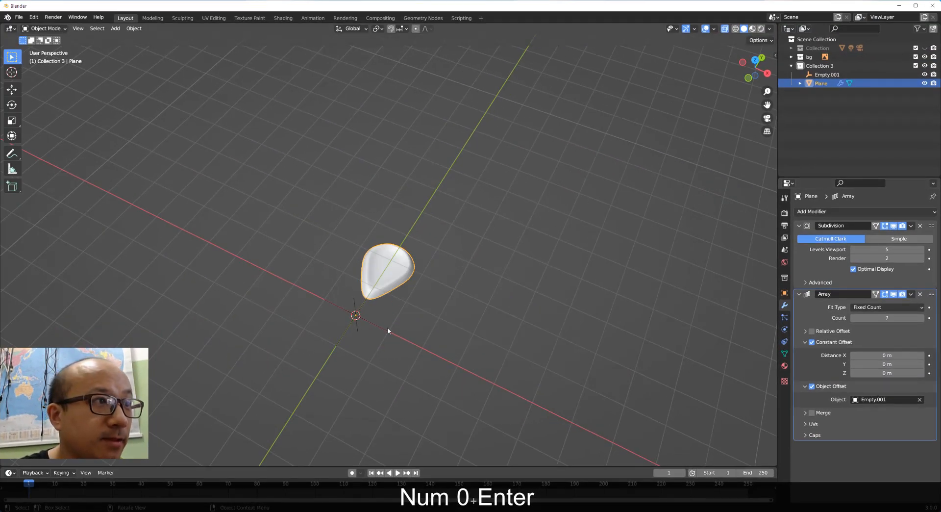
- Rotate the empty at the origin about -50.3° around Z in top view, fanning the petals over the reference flower
{"action": "left_click", "coordinate": [357, 302]}
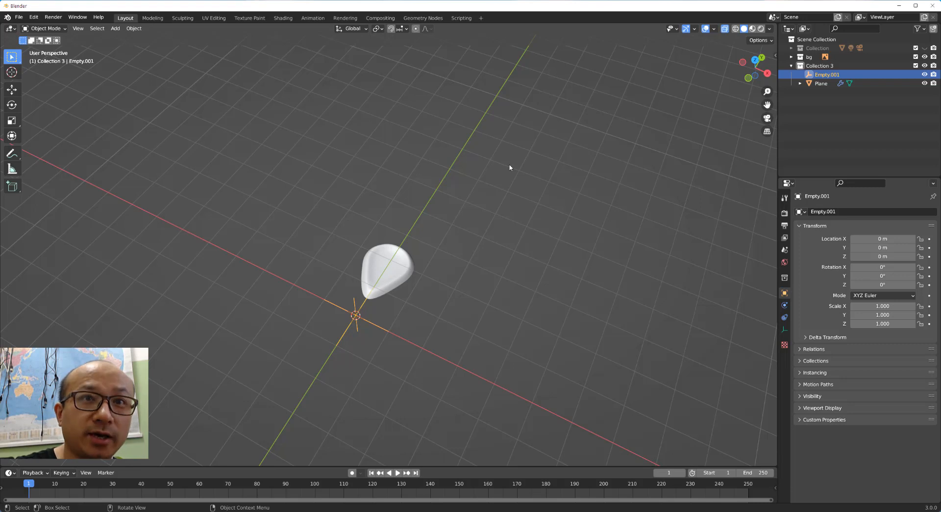
{"action": "key", "text": "KP_7"}
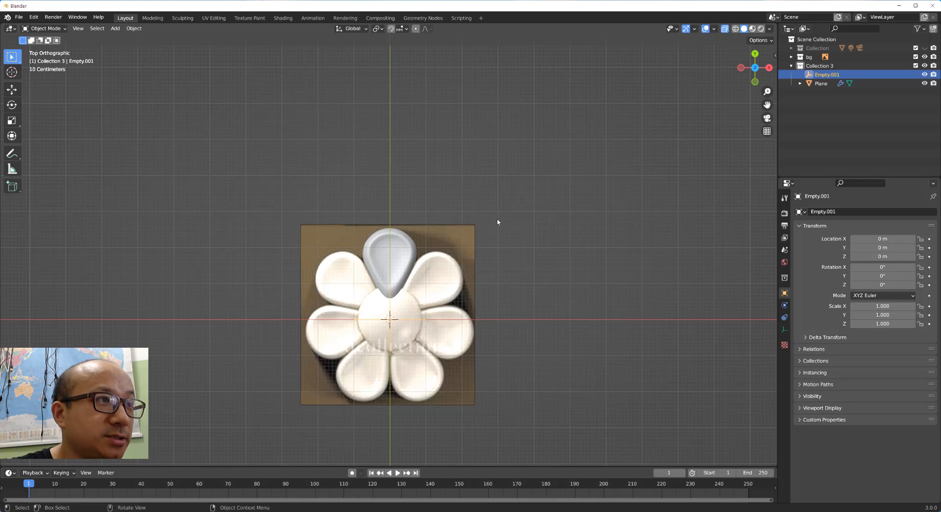
{"action": "key", "text": "r"}
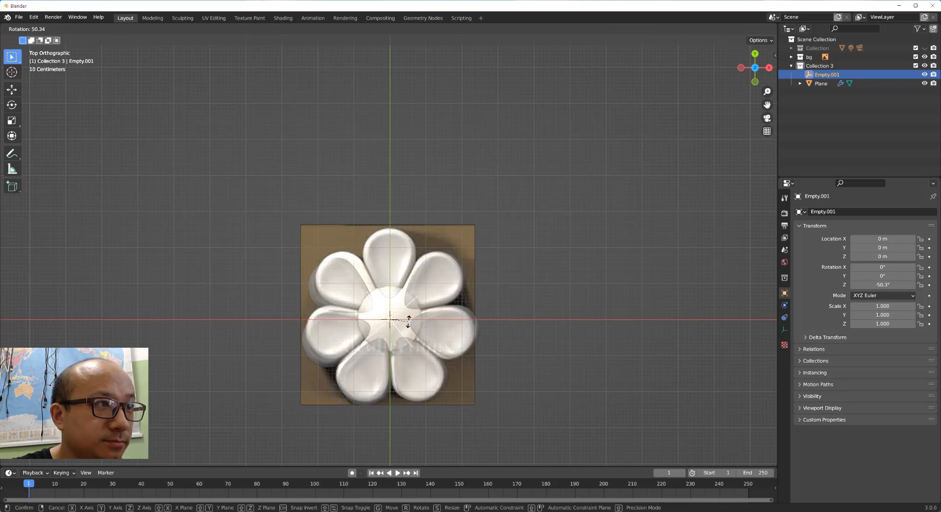
{"action": "left_click", "coordinate": [409, 320]}
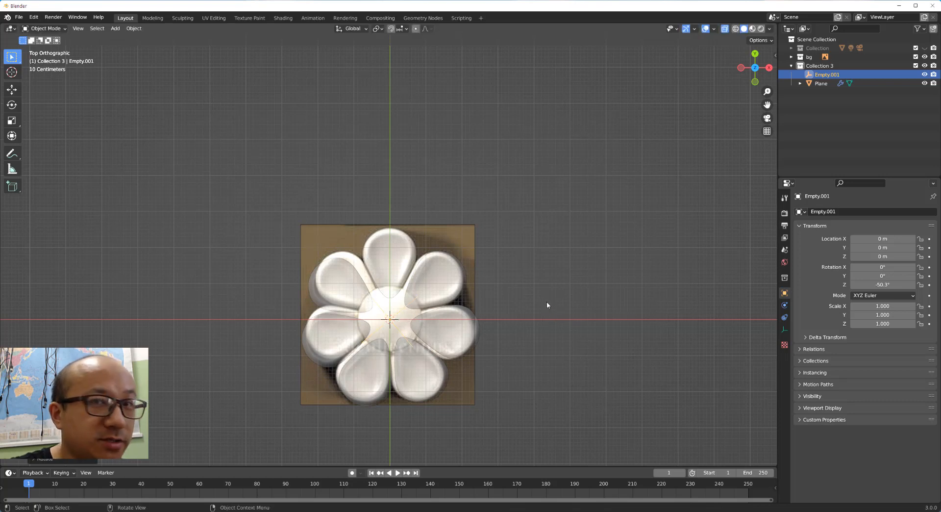
- Set the empty's Z rotation to -51.4°, one seventh of a full turn
{"action": "left_click", "coordinate": [899, 284]}
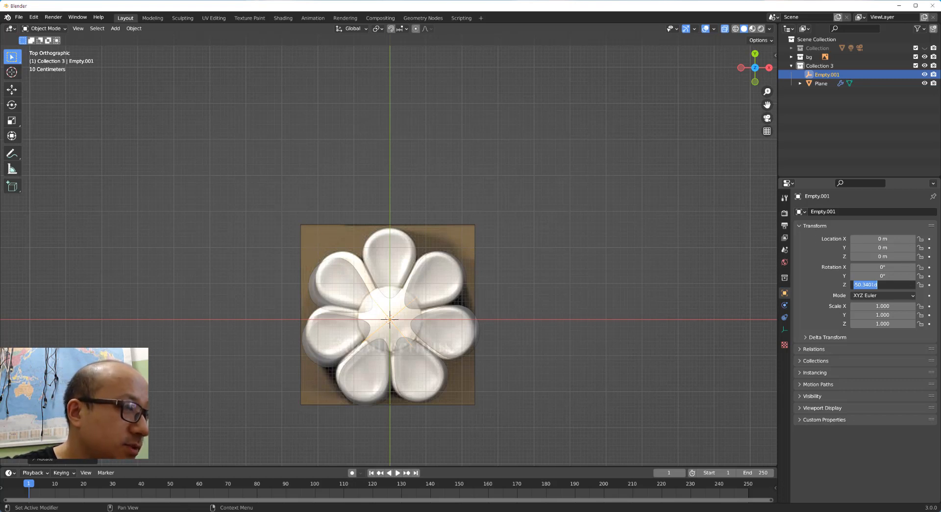
{"action": "key", "text": "alt+Tab"}
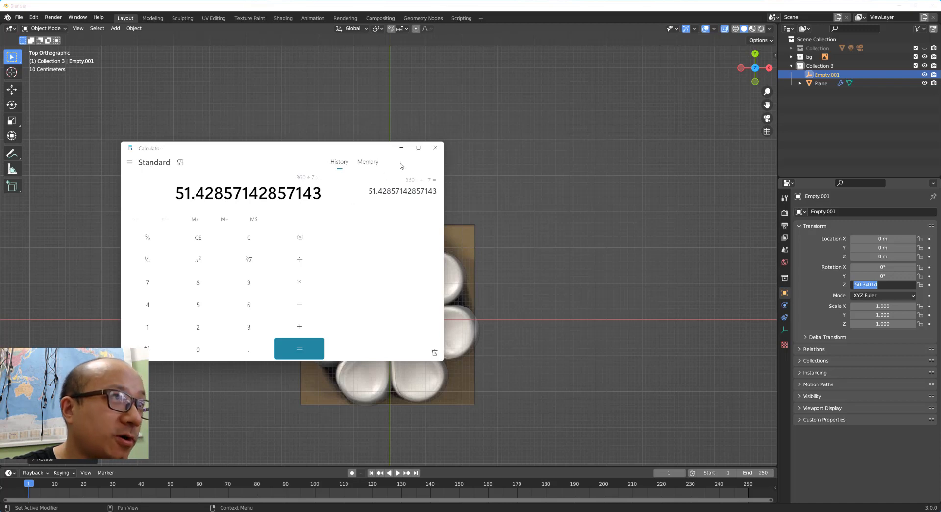
{"action": "left_click", "coordinate": [408, 147]}
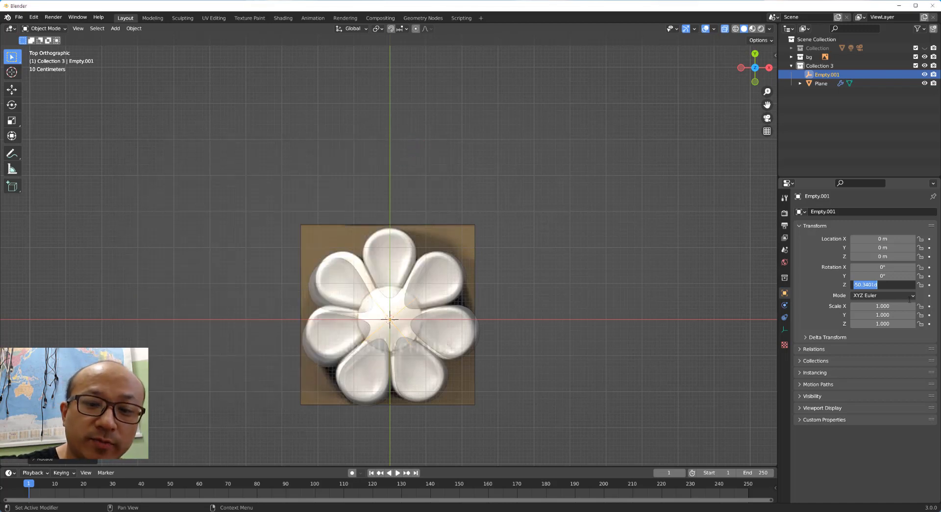
{"action": "type", "text": "-5"}
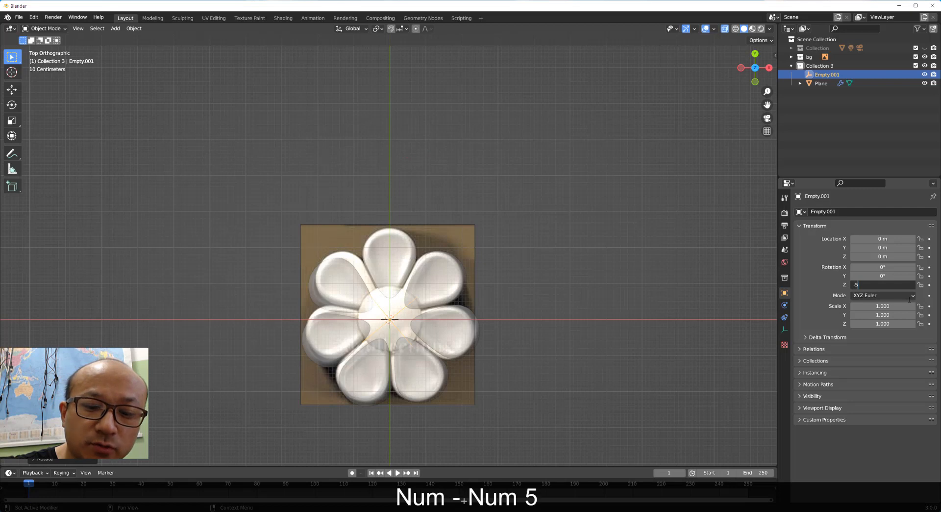
{"action": "type", "text": "1.4"}
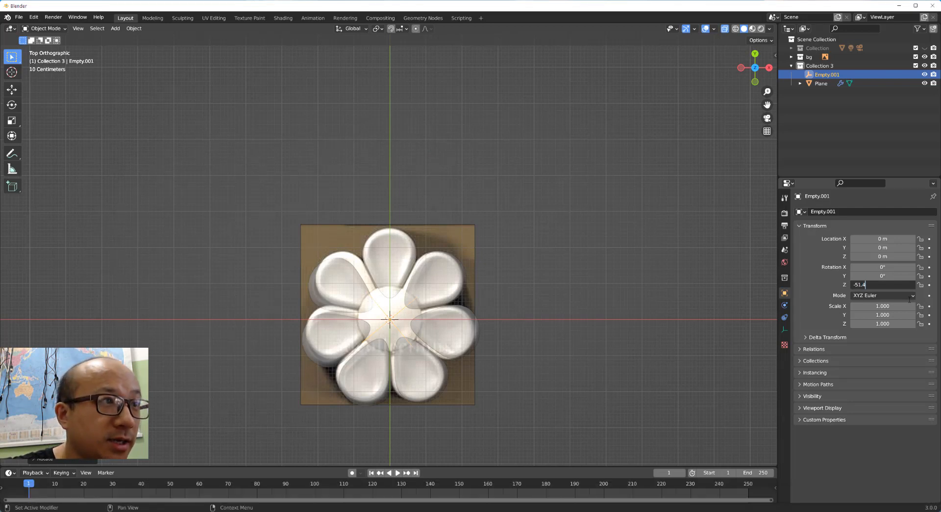
{"action": "key", "text": "Return"}
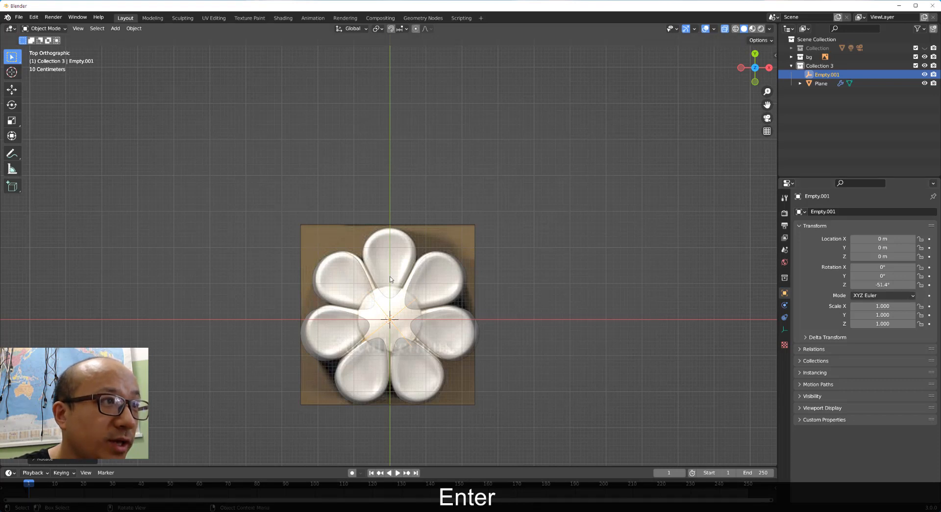
- Open the petal mesh in Edit Mode and enable X-axis mirrored editing
{"action": "scroll", "coordinate": [417, 282], "scroll_direction": "up", "scroll_amount": 3}
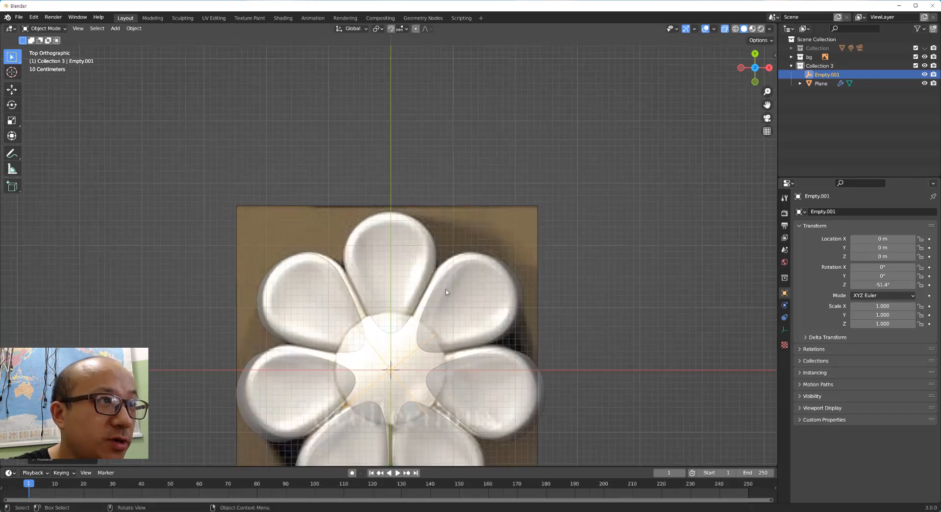
{"action": "left_click", "coordinate": [427, 272]}
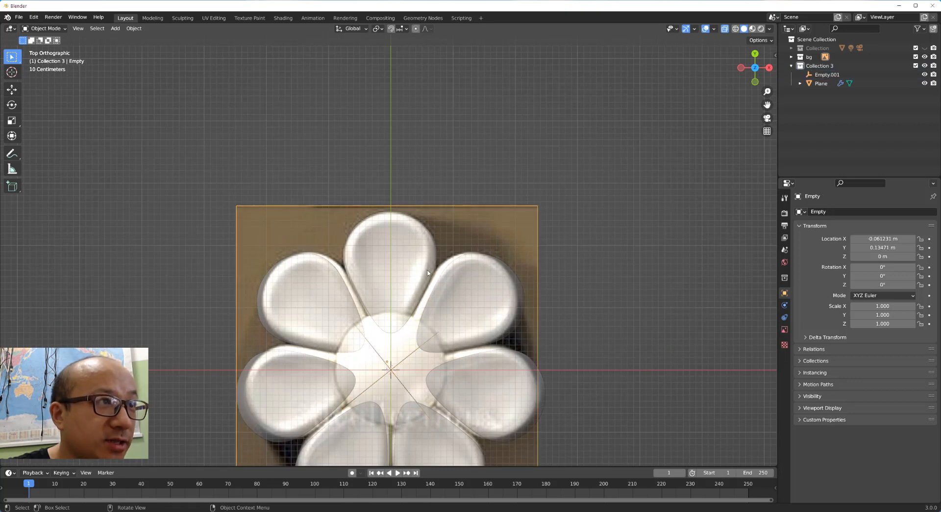
{"action": "left_click", "coordinate": [426, 262]}
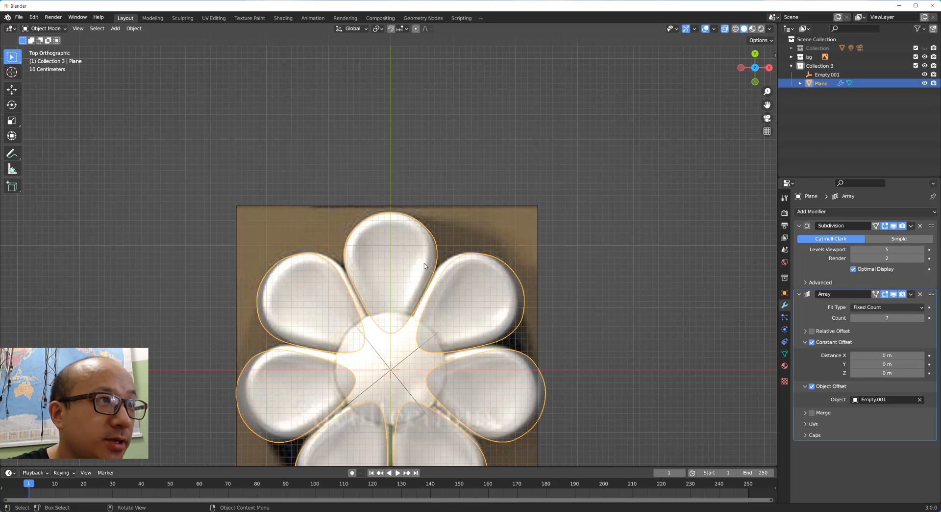
{"action": "key", "text": "Tab"}
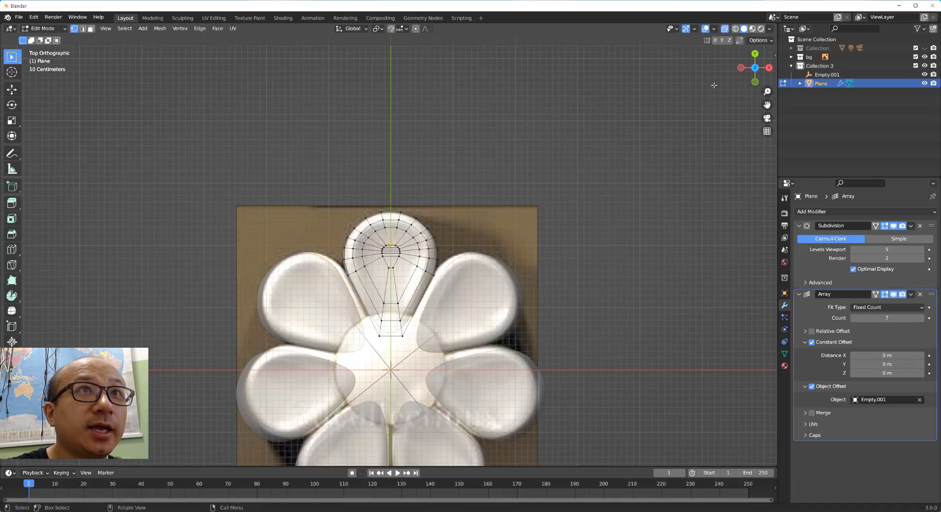
{"action": "left_click", "coordinate": [715, 41]}
- Move the two outline vertices at the petal's lower flank outward toward the neighbouring petal, the upper one about 0.14 m in X
{"action": "scroll", "coordinate": [421, 276], "scroll_direction": "up", "scroll_amount": 2}
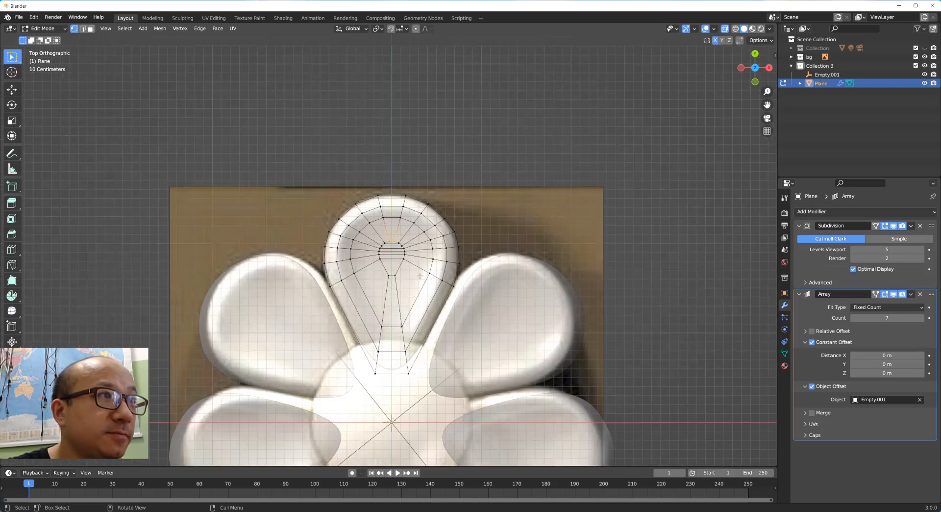
{"action": "scroll", "coordinate": [441, 267], "scroll_direction": "up", "scroll_amount": 2}
{"action": "left_click", "coordinate": [489, 269]}
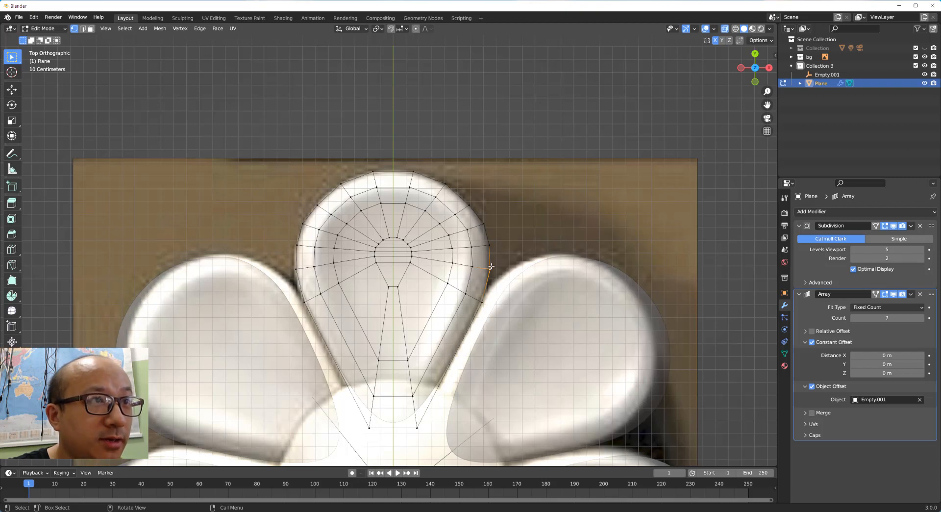
{"action": "key", "text": "g"}
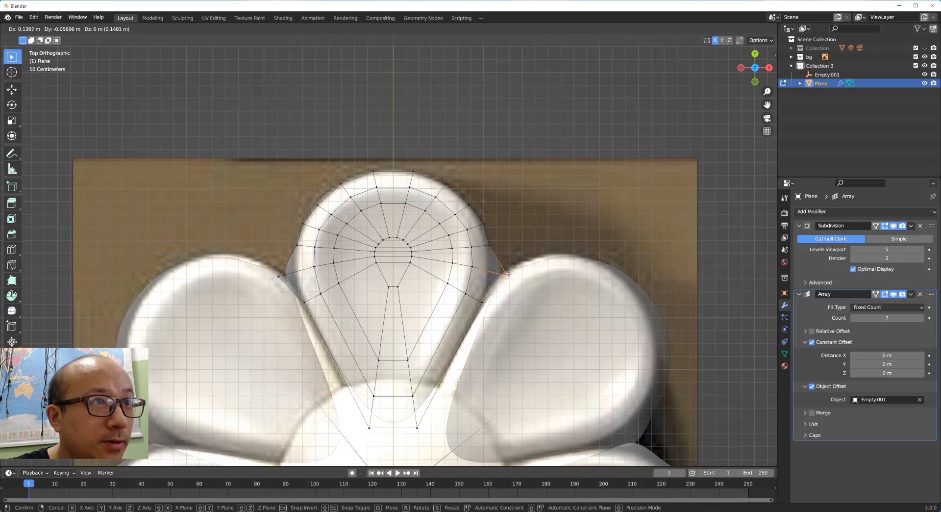
{"action": "left_click", "coordinate": [508, 273]}
{"action": "left_click", "coordinate": [483, 302]}
{"action": "key", "text": "g"}
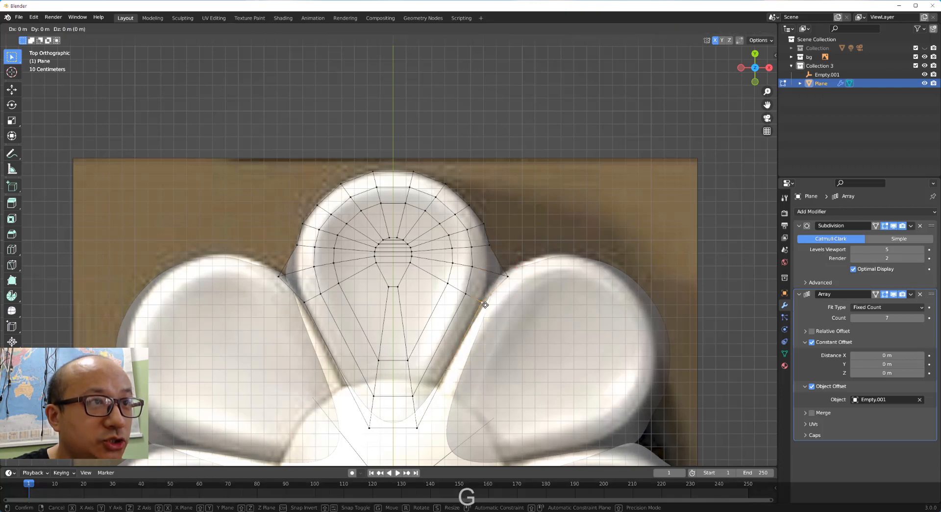
{"action": "left_click", "coordinate": [492, 309]}
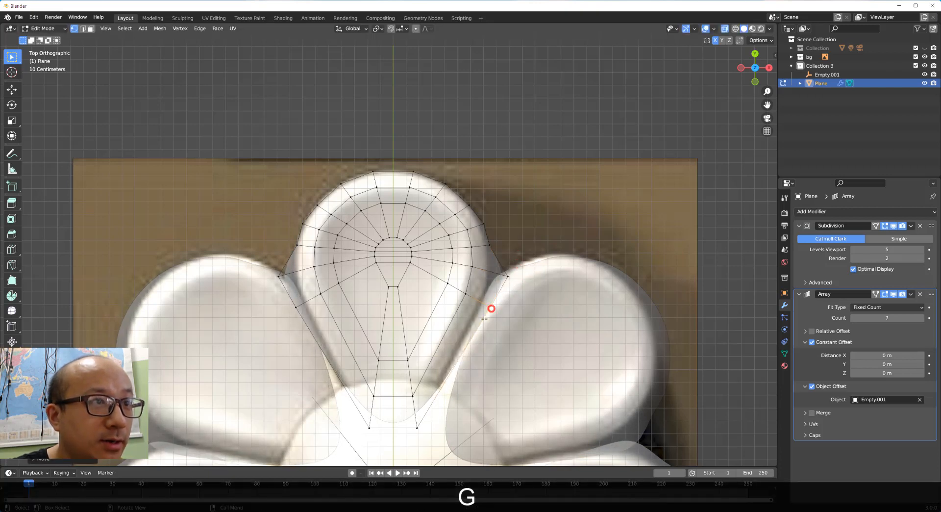
- Move the corner vertex at the petal's base outward about 0.07 m in X and toward the flower centre about 0.14 m in Y
{"action": "left_click", "coordinate": [417, 428]}
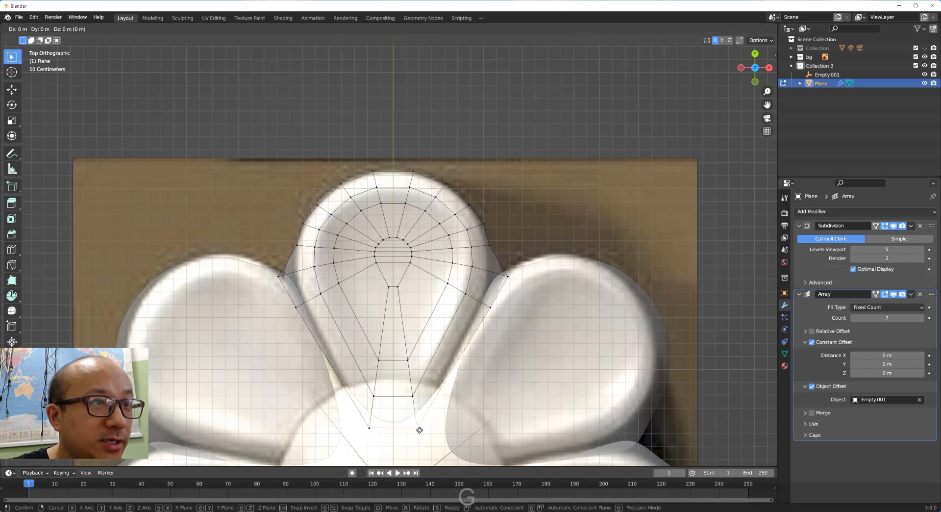
{"action": "key", "text": "g"}
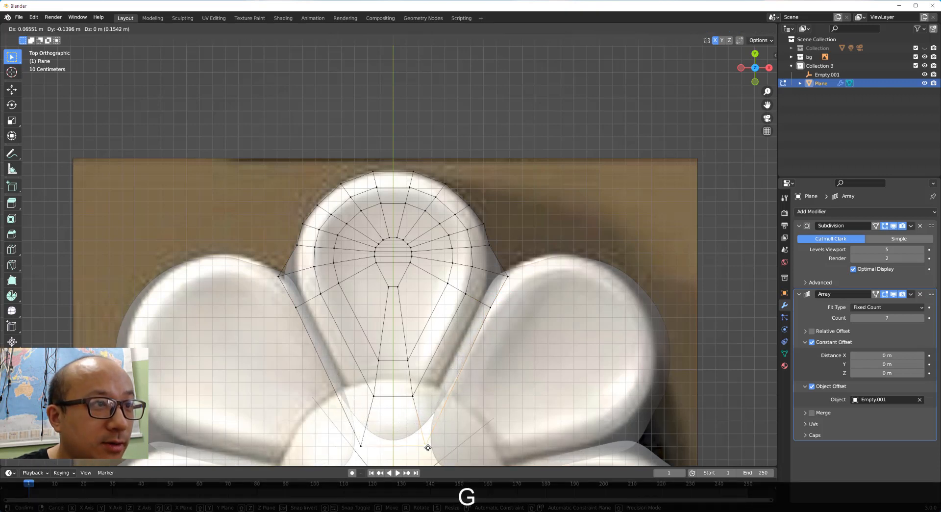
{"action": "left_click", "coordinate": [430, 447]}
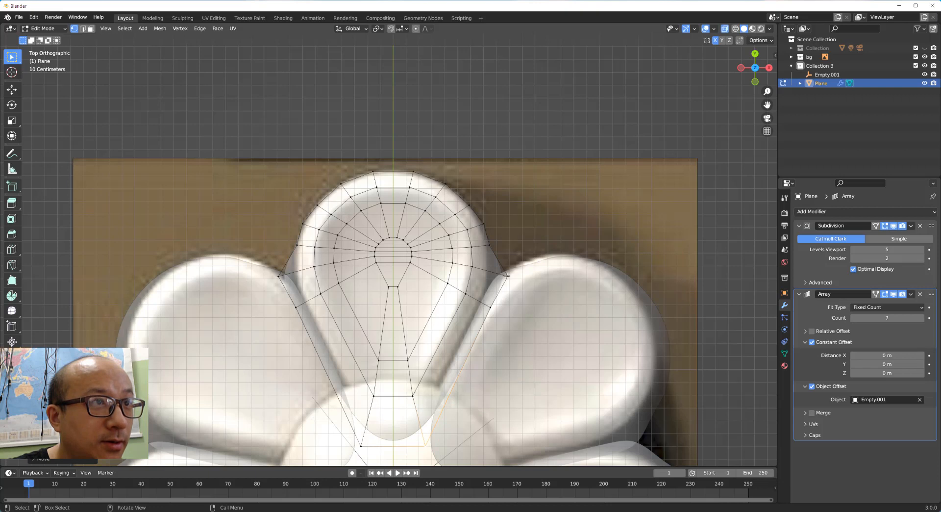
- Pull the two flank vertices back inward, the upper one about 0.09 m in X and the lower one about 0.01 m
{"action": "left_click", "coordinate": [508, 276]}
{"action": "key", "text": "g"}
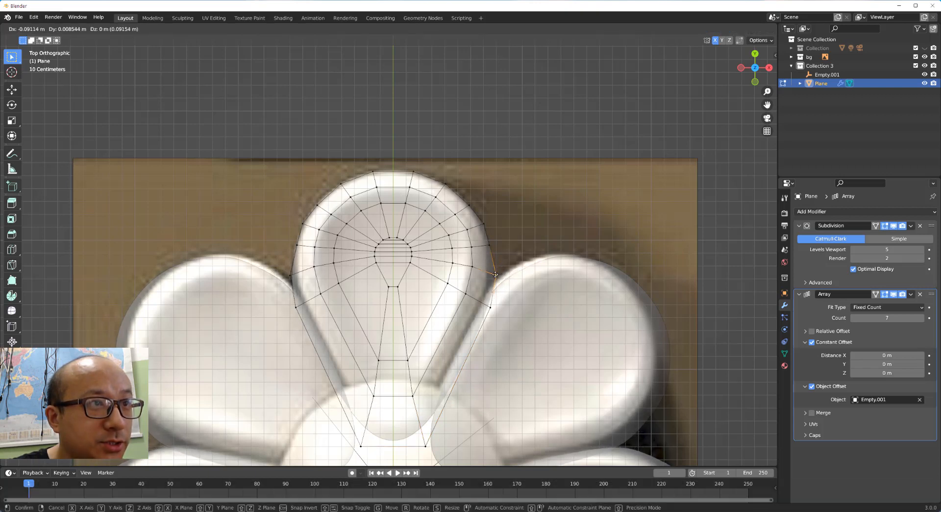
{"action": "left_click", "coordinate": [495, 275]}
{"action": "left_click", "coordinate": [489, 308]}
{"action": "key", "text": "g"}
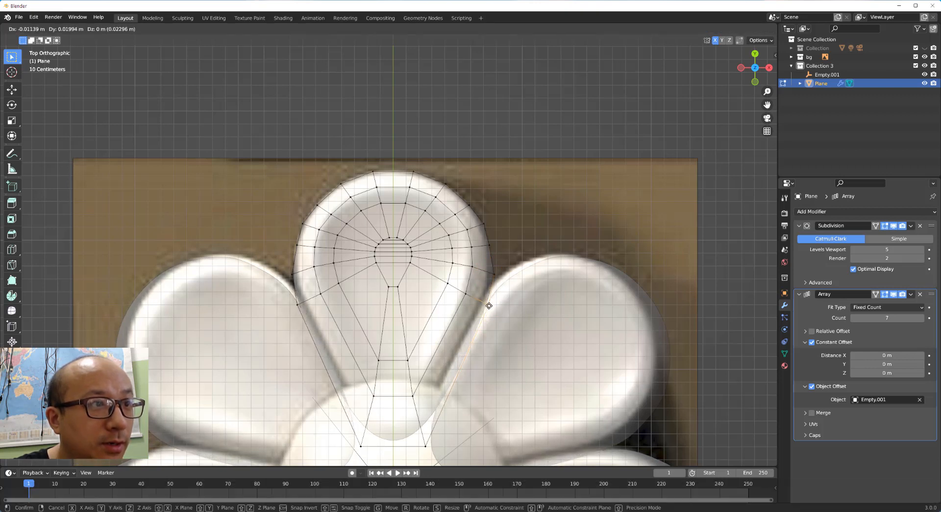
{"action": "left_click", "coordinate": [488, 309]}
- Move the petal's base corner vertex about 0.09 m further toward the flower centre
{"action": "scroll", "coordinate": [450, 417], "scroll_direction": "down", "scroll_amount": 2}
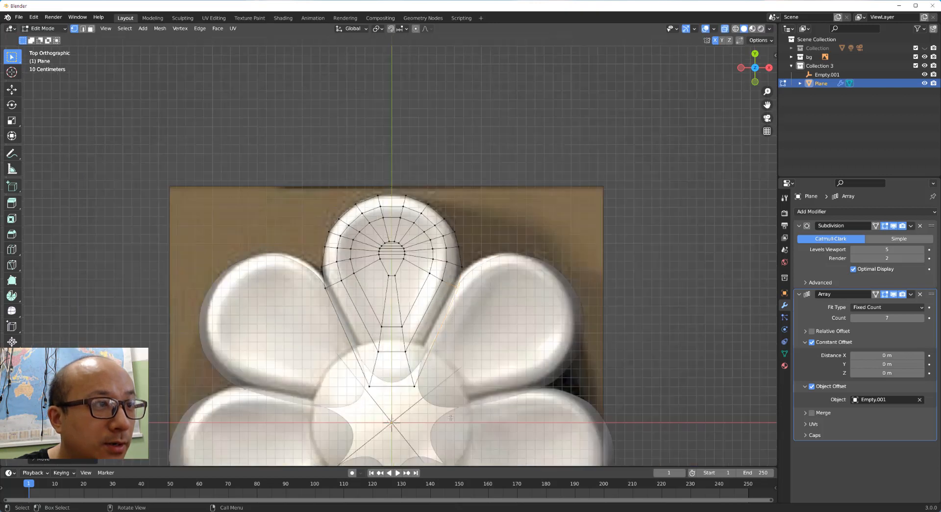
{"action": "left_click", "coordinate": [414, 387]}
{"action": "key", "text": "g"}
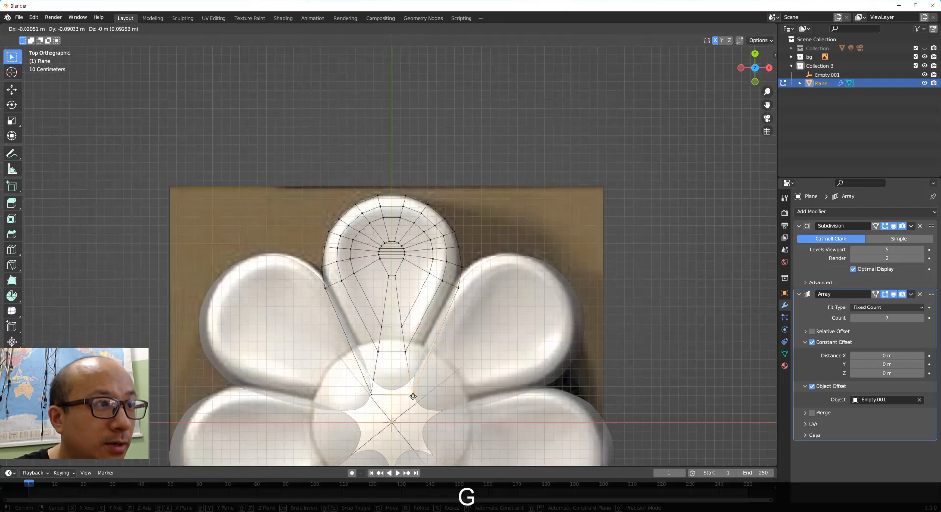
{"action": "left_click", "coordinate": [413, 396]}
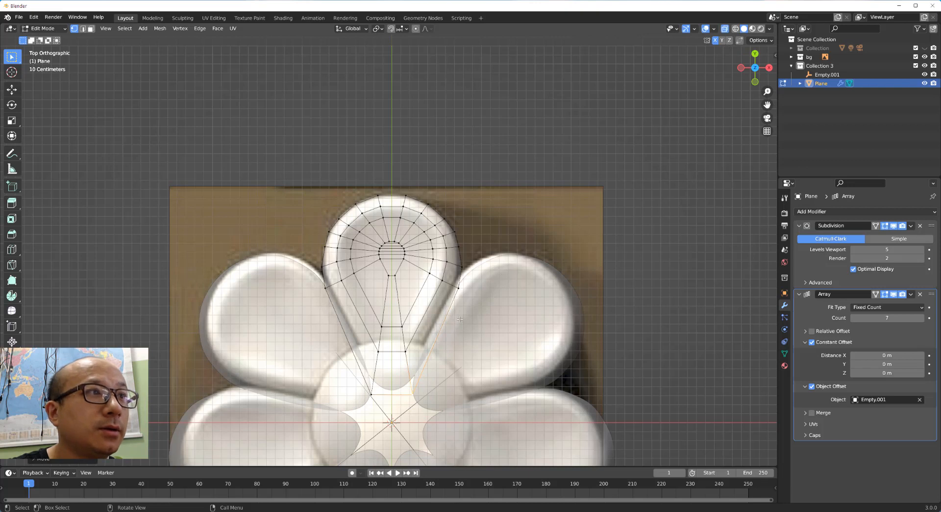
- Leave Edit Mode and inspect the arrayed petals with X-ray off, ending in top view with X-ray on
{"action": "middle_click_drag", "start_coordinate": [460, 320], "coordinate": [444, 276]}
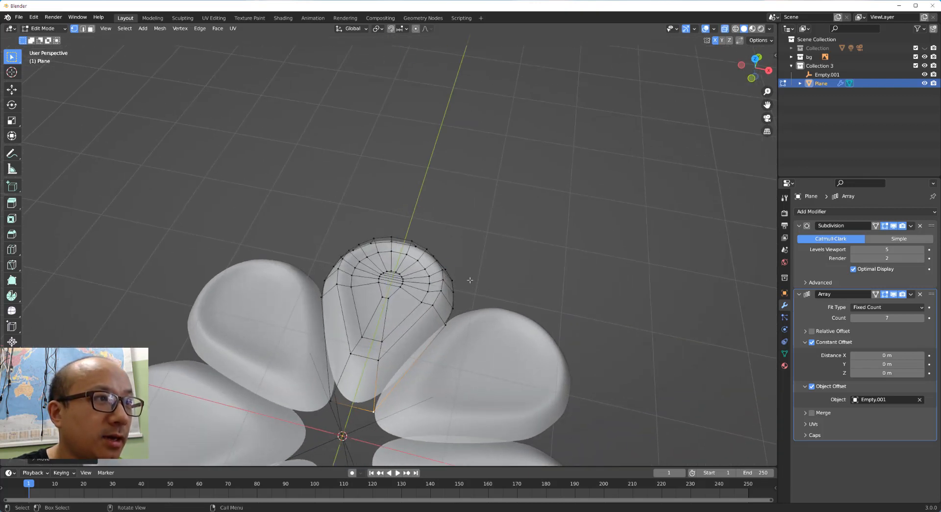
{"action": "key", "text": "Tab"}
{"action": "scroll", "coordinate": [472, 276], "scroll_direction": "down", "scroll_amount": 2}
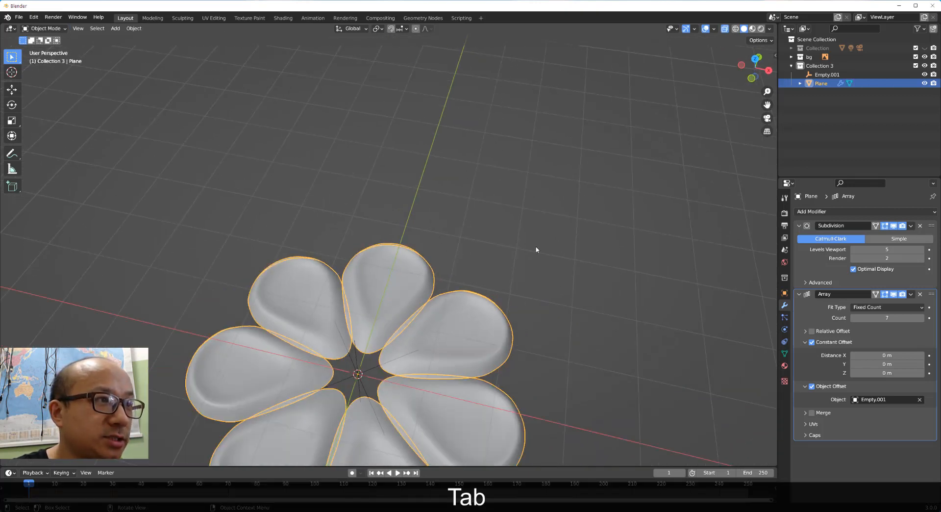
{"action": "left_click", "coordinate": [492, 254]}
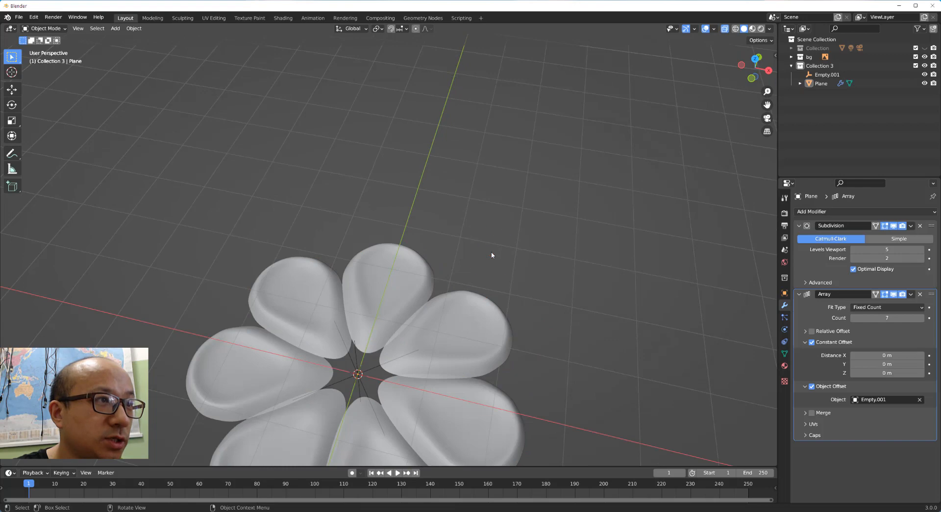
{"action": "left_click", "coordinate": [726, 29]}
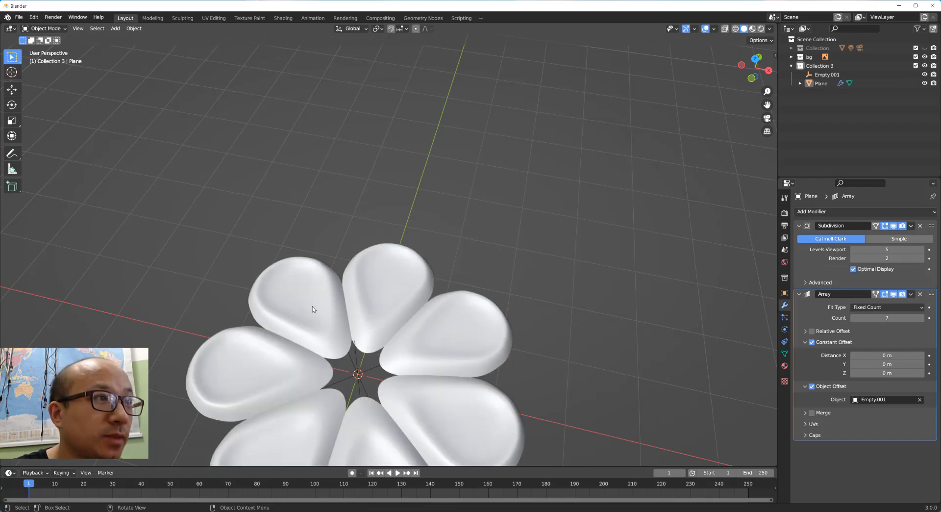
{"action": "middle_click_drag", "start_coordinate": [315, 310], "coordinate": [331, 340]}
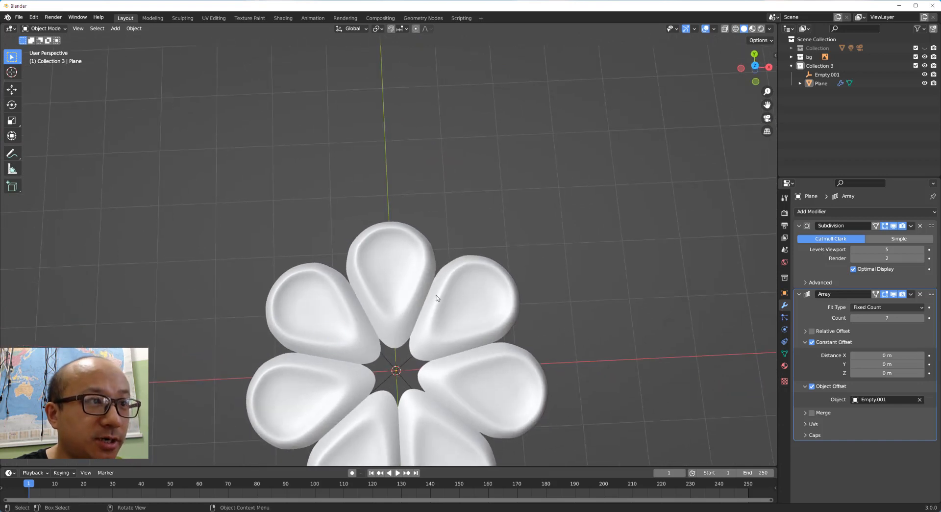
{"action": "key", "text": "KP_7"}
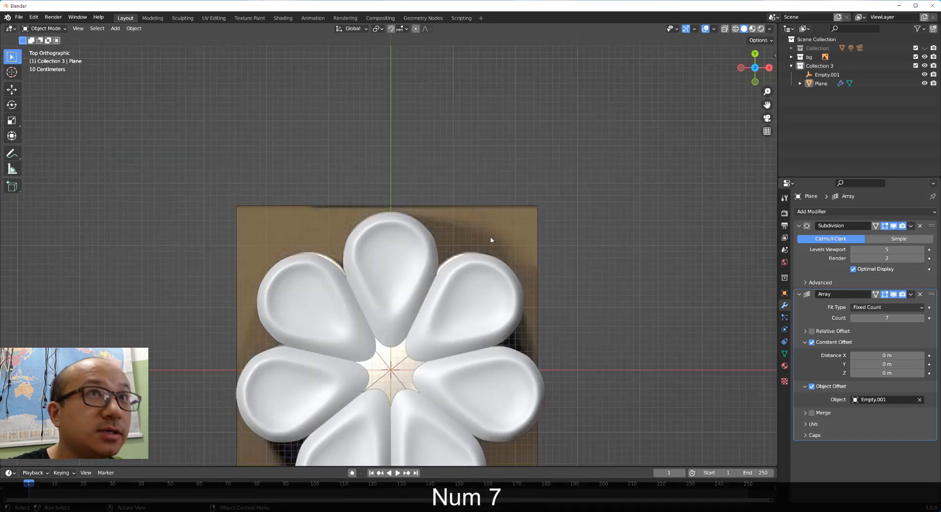
{"action": "left_click", "coordinate": [725, 28]}
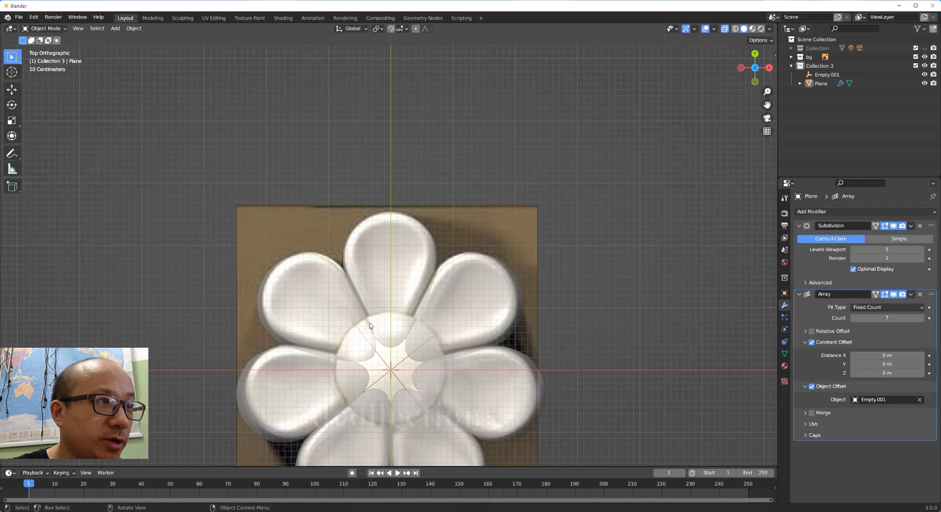
- Add an ico sphere at the flower's centre and scale it up by about 1.01
{"action": "scroll", "coordinate": [405, 353], "scroll_direction": "down", "scroll_amount": 1}
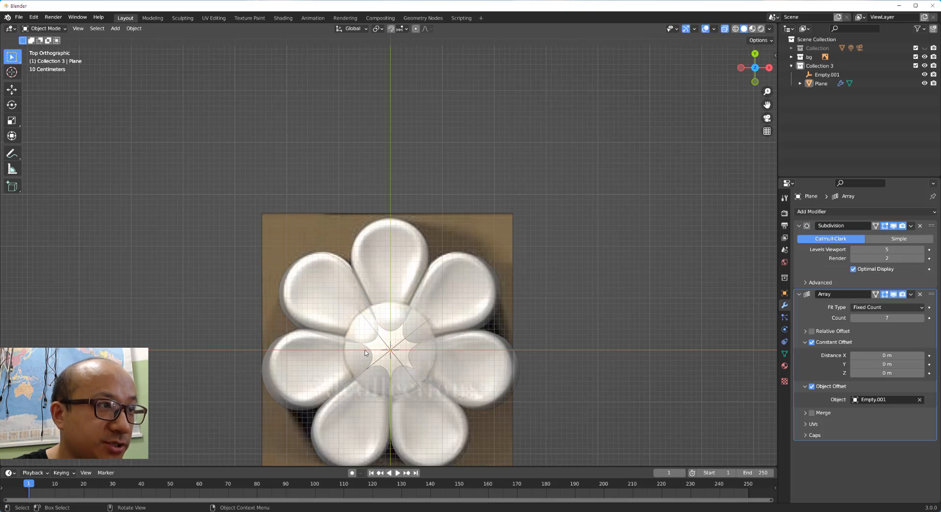
{"action": "key", "text": "shift+a"}
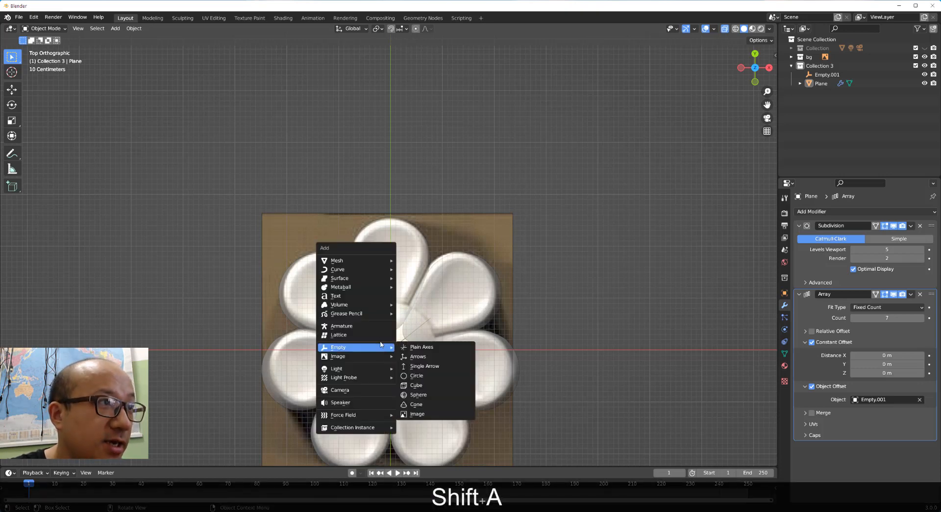
{"action": "mouse_move", "coordinate": [370, 265]}
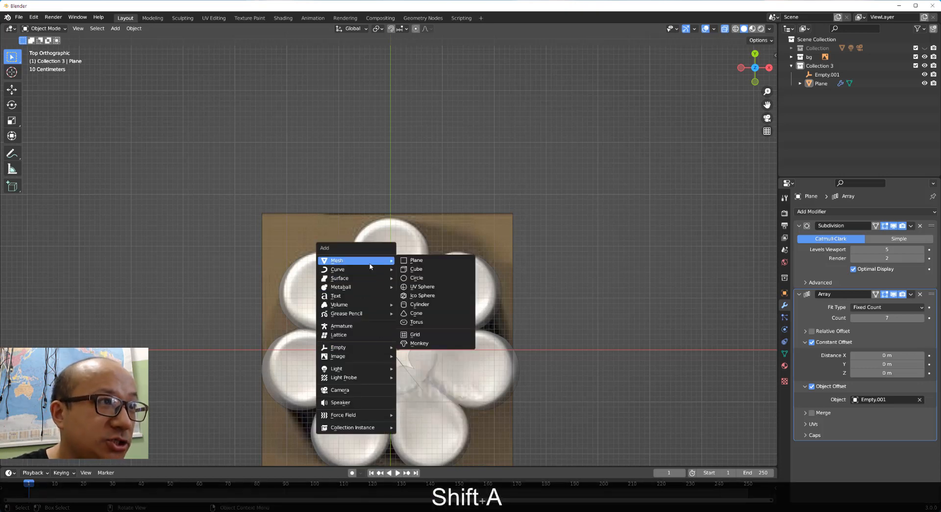
{"action": "left_click", "coordinate": [425, 298]}
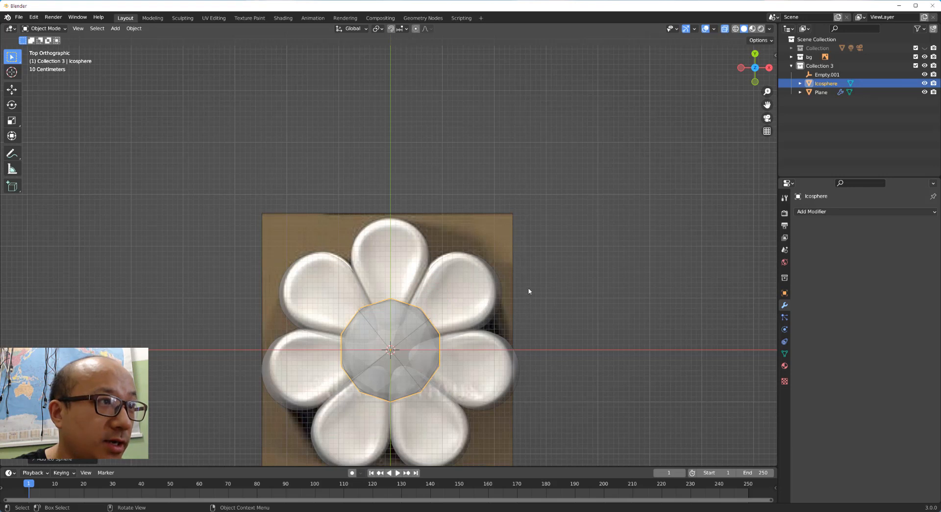
{"action": "key", "text": "s"}
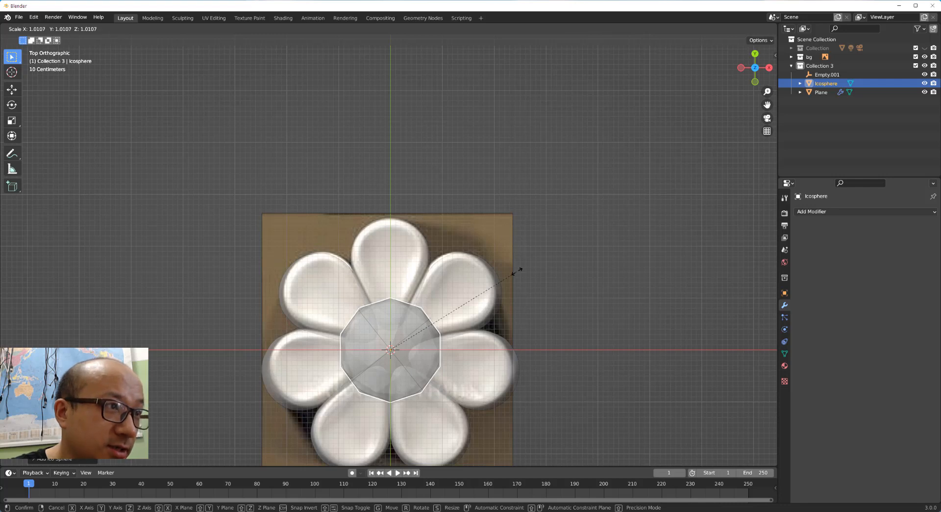
{"action": "left_click", "coordinate": [517, 271]}
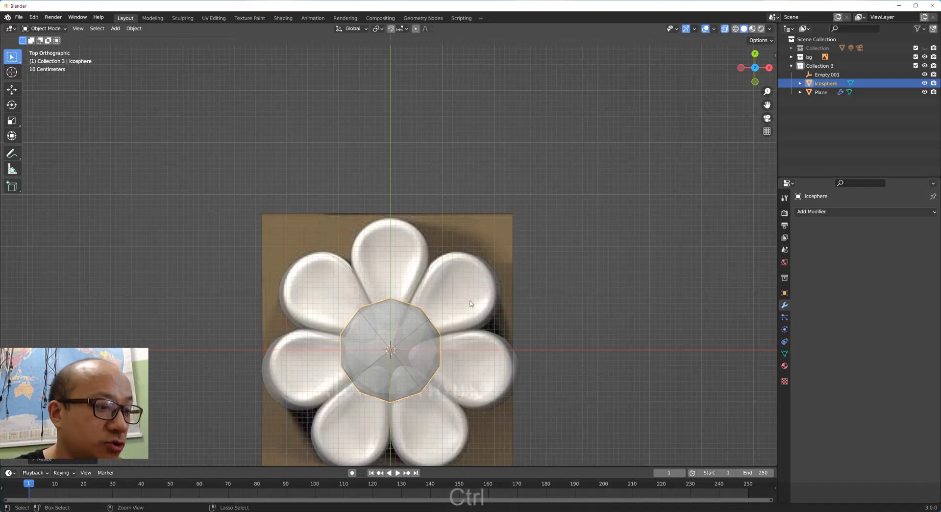
- Smooth the ico sphere with a level 5 Subdivision modifier and flatten it along Z to about 0.24 of its height
{"action": "key", "text": "ctrl+5"}
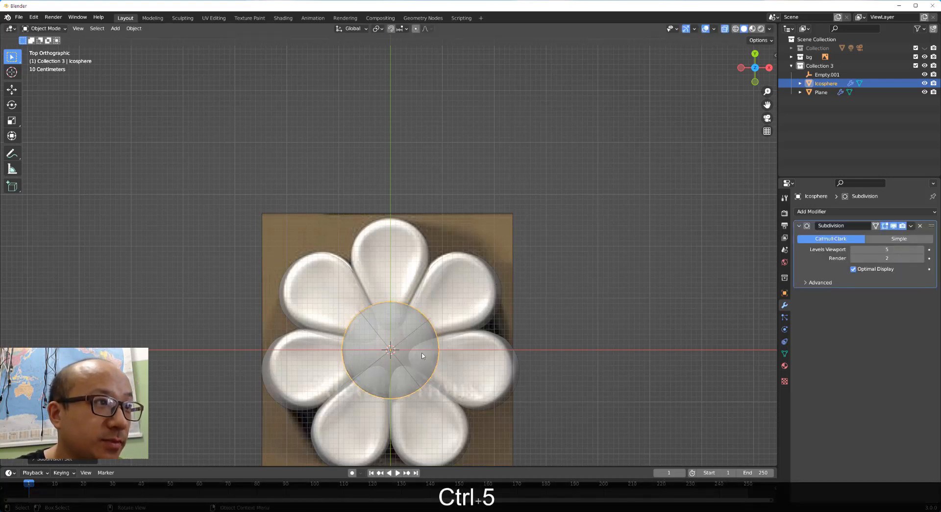
{"action": "middle_click_drag", "start_coordinate": [415, 389], "coordinate": [391, 381]}
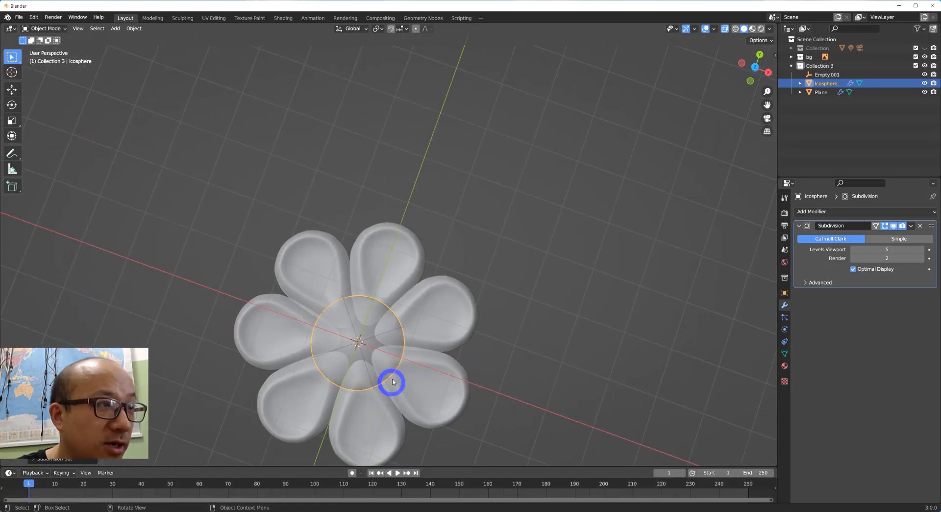
{"action": "middle_click_drag", "start_coordinate": [351, 374], "coordinate": [351, 184]}
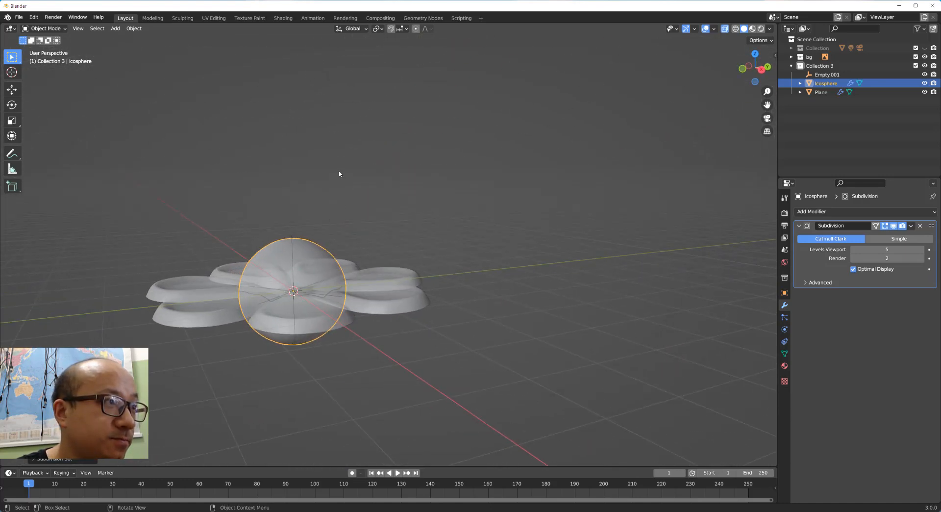
{"action": "key", "text": "s"}
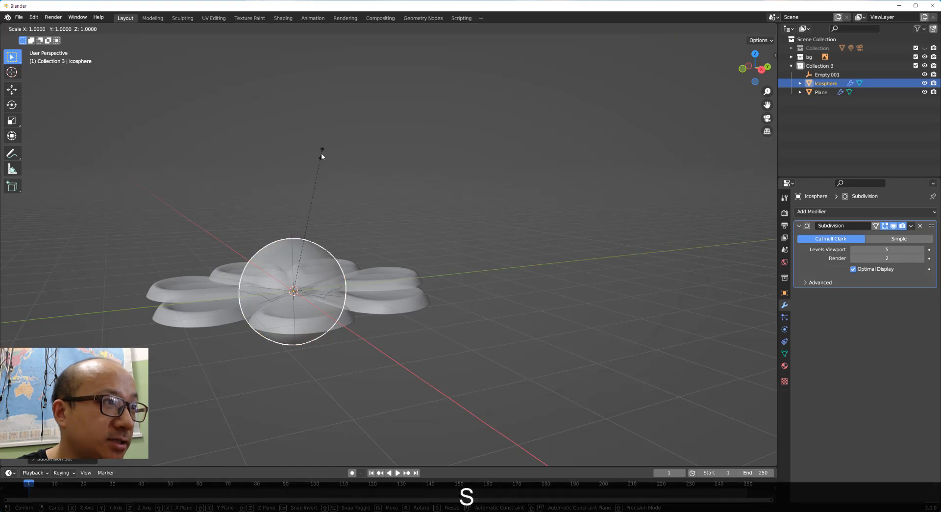
{"action": "key", "text": "z"}
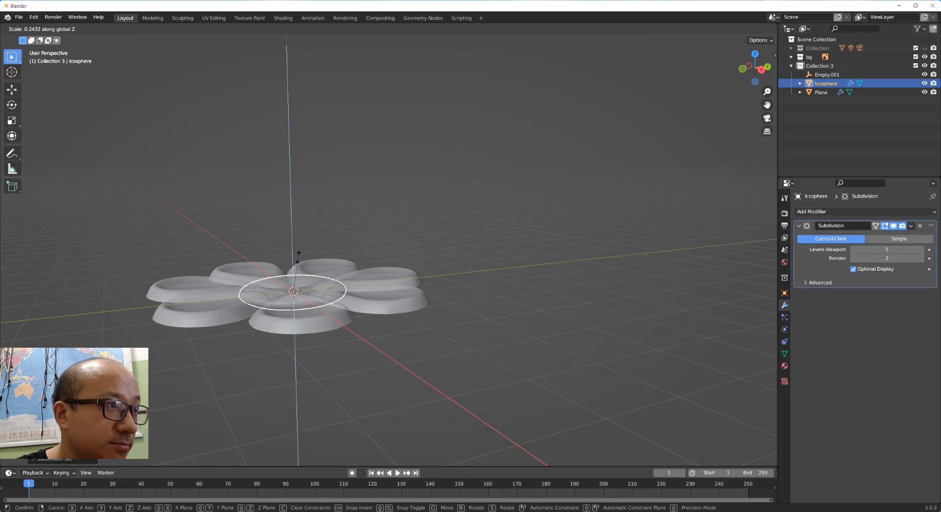
{"action": "left_click", "coordinate": [297, 256]}
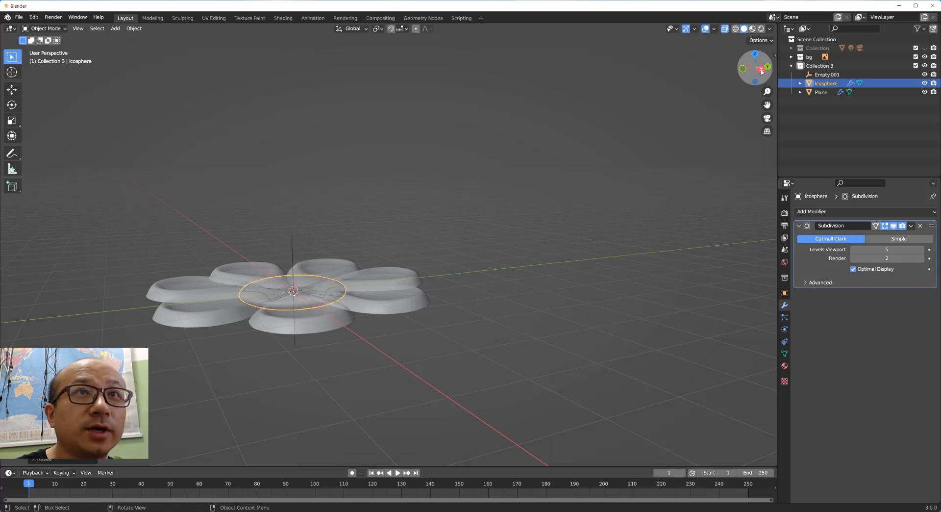
- Raise the flattened centre sphere about 0.13 m along Z, working in the right orthographic view
{"action": "left_click", "coordinate": [761, 70]}
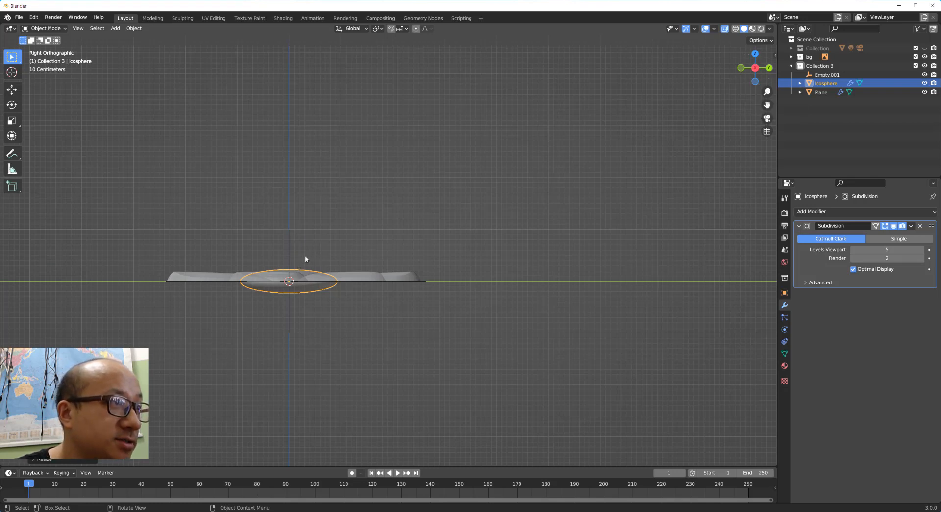
{"action": "key", "text": "g"}
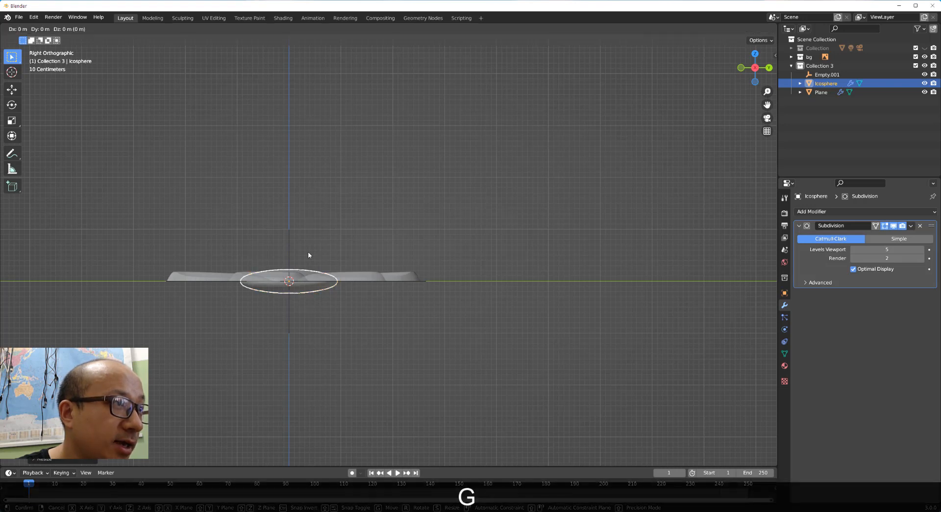
{"action": "key", "text": "z"}
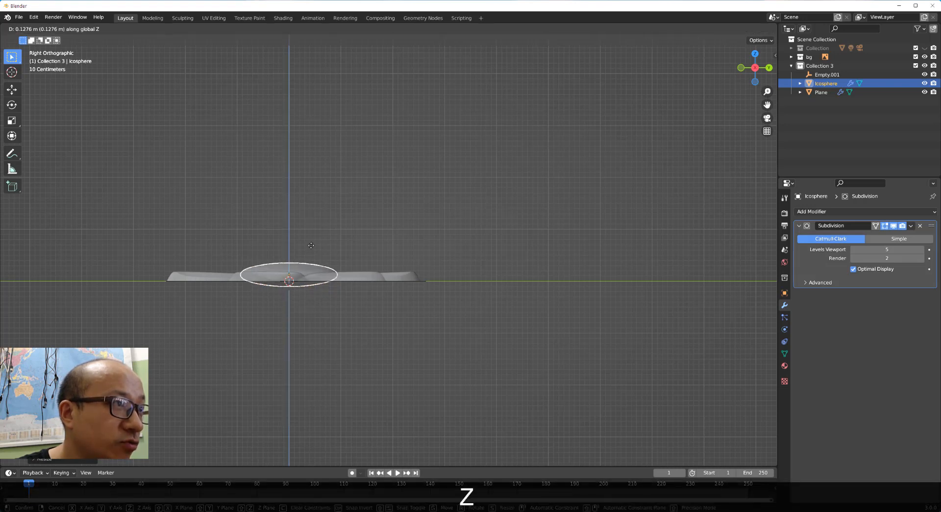
{"action": "left_click", "coordinate": [311, 245]}
- Turn off X-ray, enable Cavity in the viewport shading and deselect the centre sphere to inspect the flower
{"action": "mouse_move", "coordinate": [309, 248]}
{"action": "middle_mouse_down"}
{"action": "mouse_move", "coordinate": [351, 283]}
{"action": "mouse_move", "coordinate": [344, 265]}
{"action": "mouse_move", "coordinate": [361, 256]}
{"action": "mouse_move", "coordinate": [361, 326]}
{"action": "middle_mouse_up"}
{"action": "left_click", "coordinate": [725, 29]}
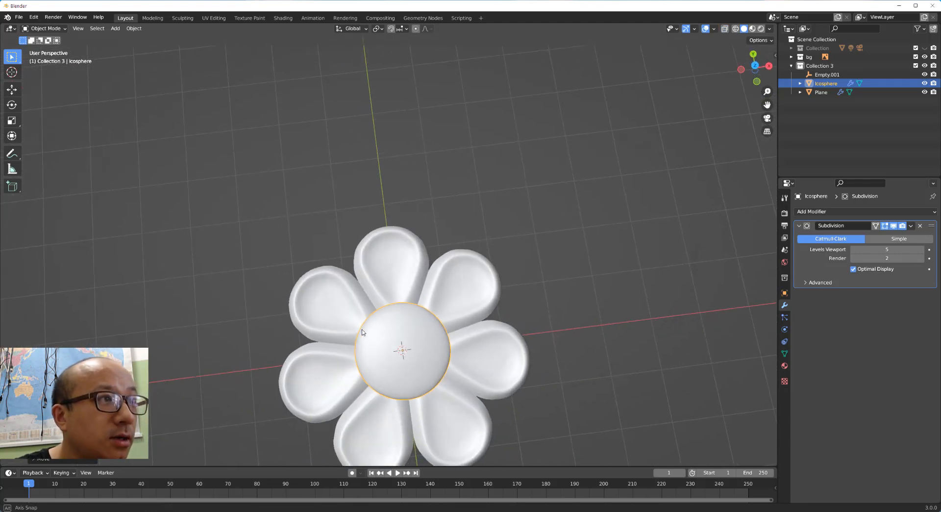
{"action": "left_click", "coordinate": [362, 326]}
{"action": "key", "text": "KP_7"}
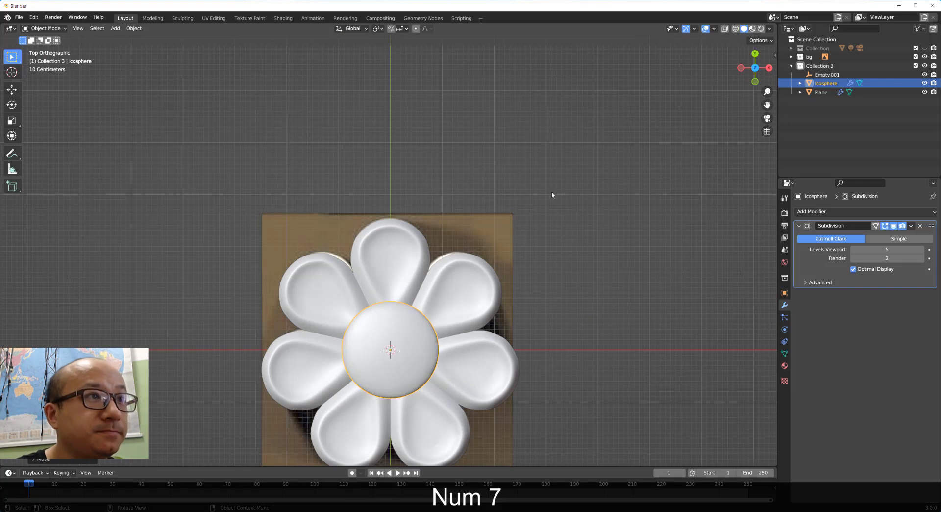
{"action": "left_click", "coordinate": [770, 28]}
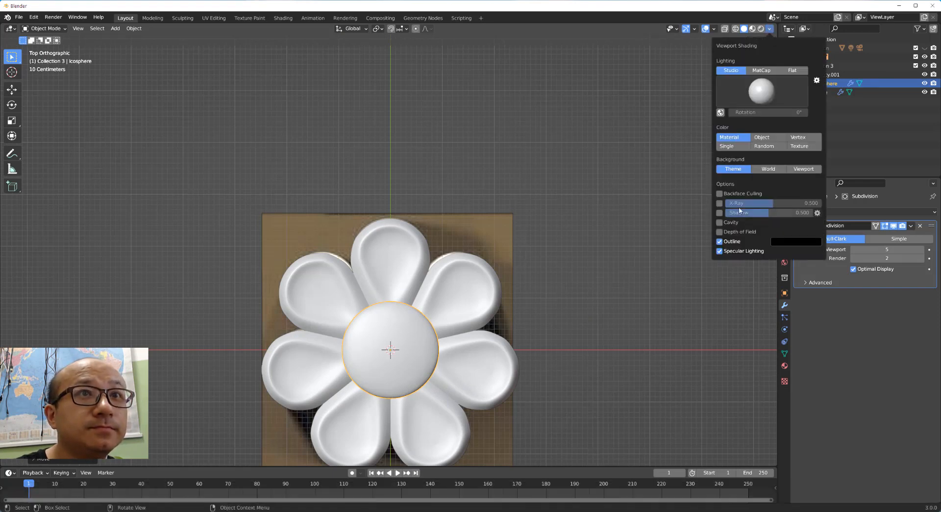
{"action": "left_click", "coordinate": [719, 222]}
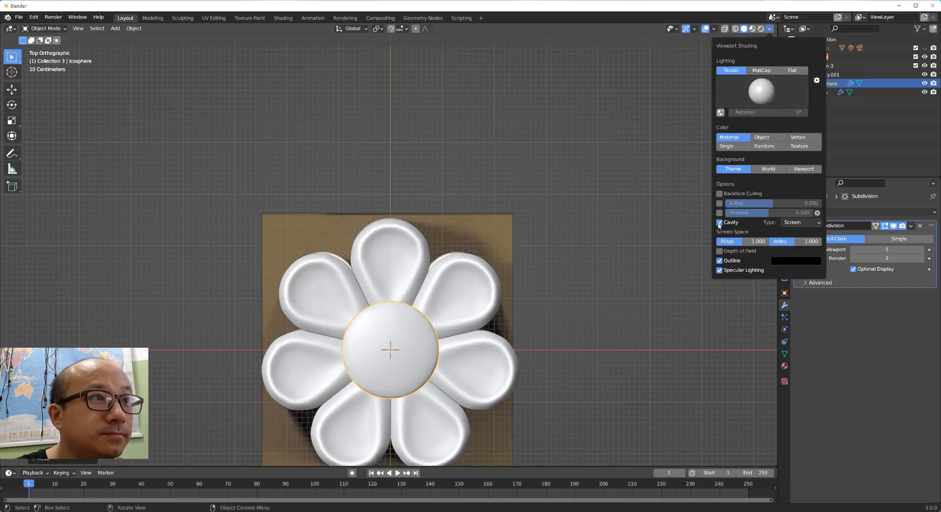
{"action": "left_click", "coordinate": [551, 287]}
{"action": "middle_click_drag", "start_coordinate": [450, 330], "coordinate": [435, 300]}
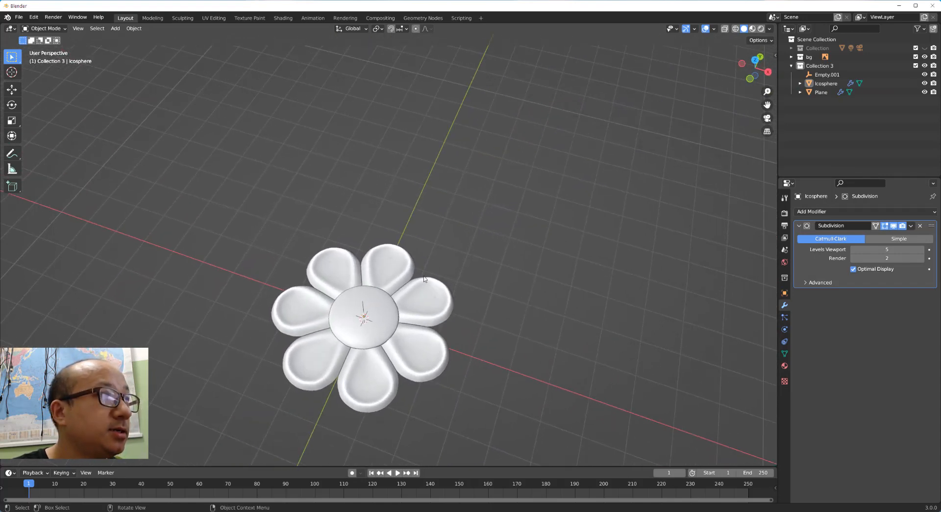
- Save the Blender file as petal1.blend in the Petal demo 1 folder on the Desktop
{"action": "key", "text": "ctrl+s"}
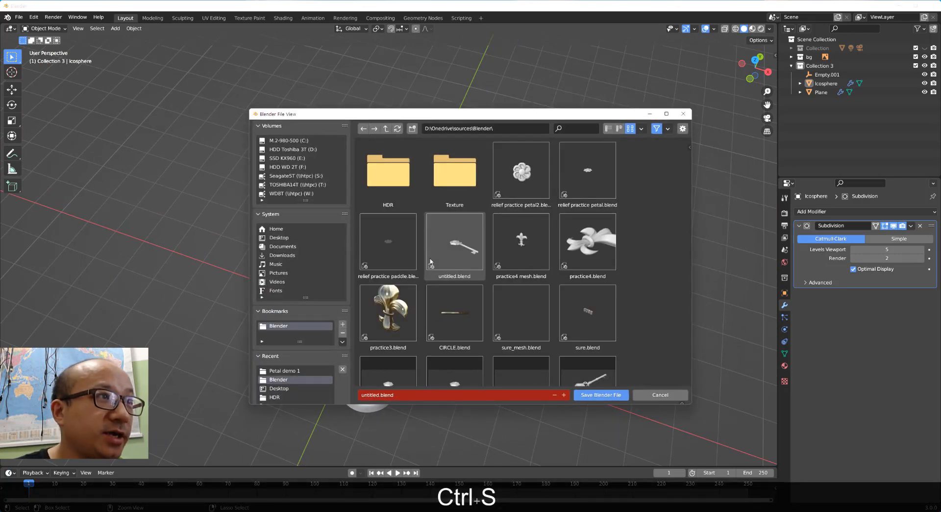
{"action": "left_click", "coordinate": [294, 238]}
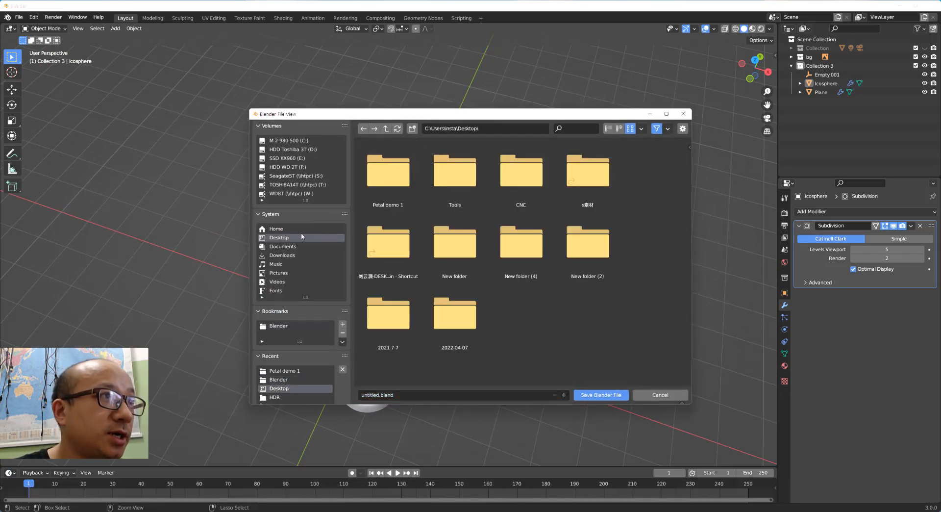
{"action": "left_click", "coordinate": [387, 184]}
{"action": "double_click", "coordinate": [388, 184]}
{"action": "left_click", "coordinate": [377, 395]}
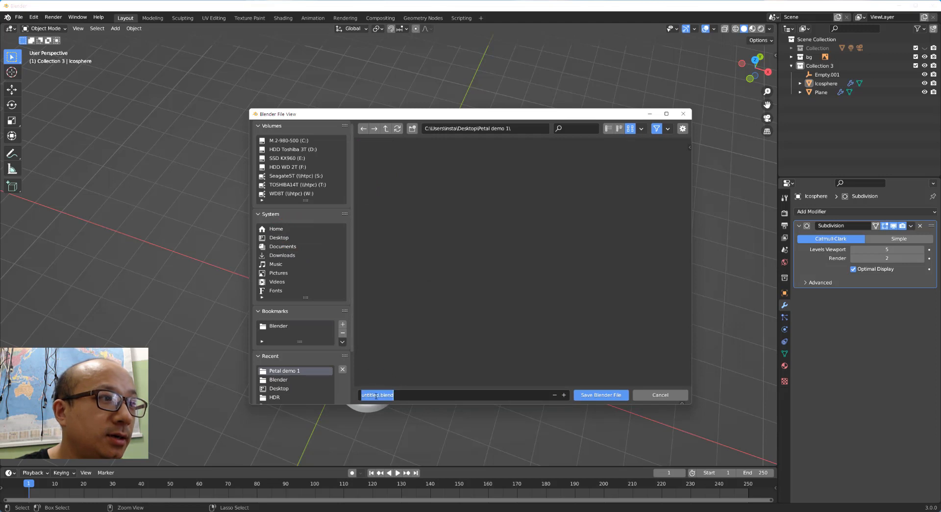
{"action": "type", "text": "petal"}
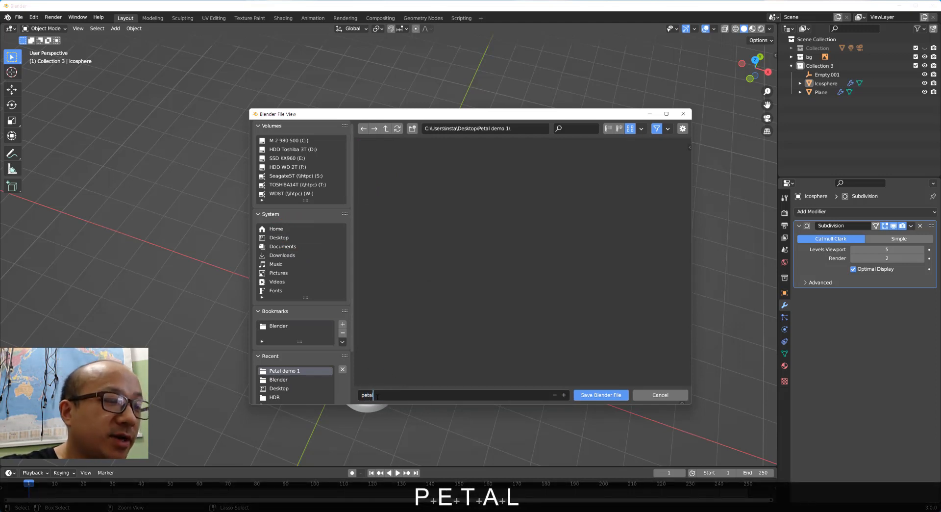
{"action": "type", "text": "1.blend"}
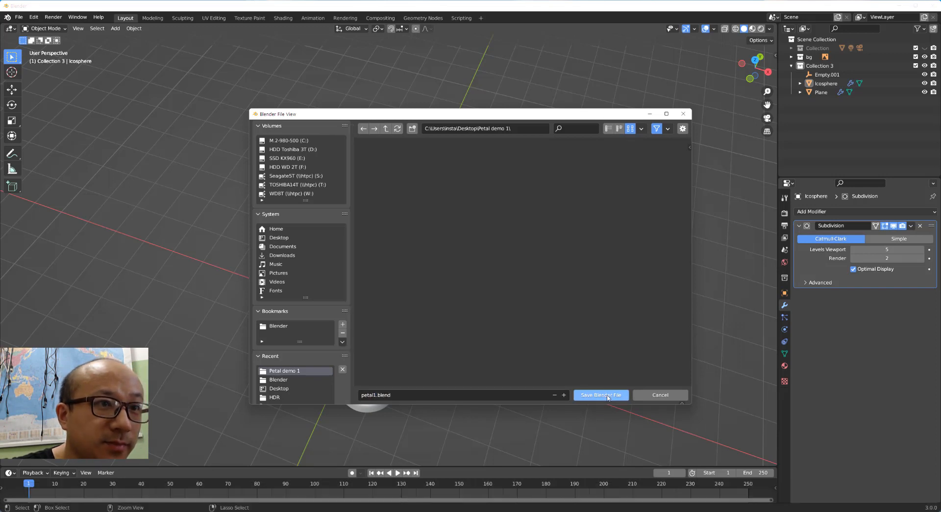
{"action": "left_click", "coordinate": [604, 395]}
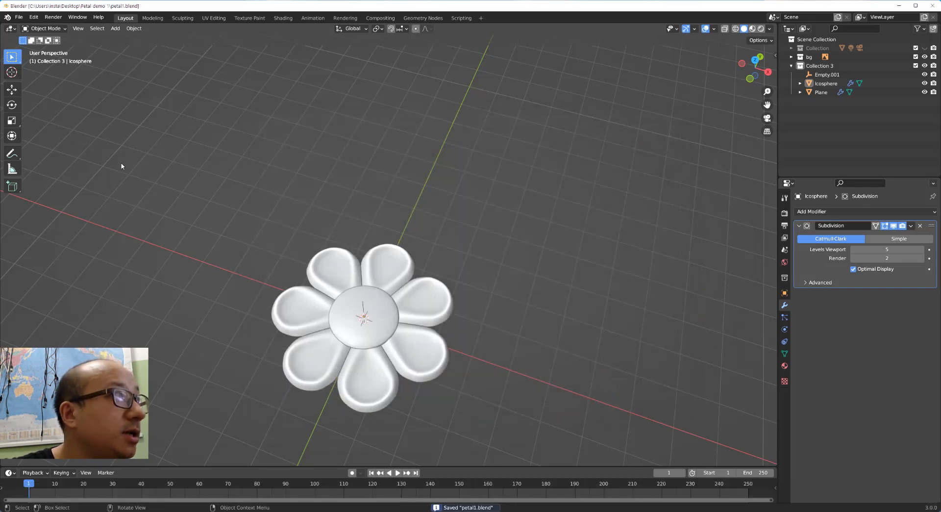
- Export the whole scene as the Wavefront file petal1.obj into the Petal demo 1 folder, at scale 1.00
{"action": "left_click", "coordinate": [19, 16]}
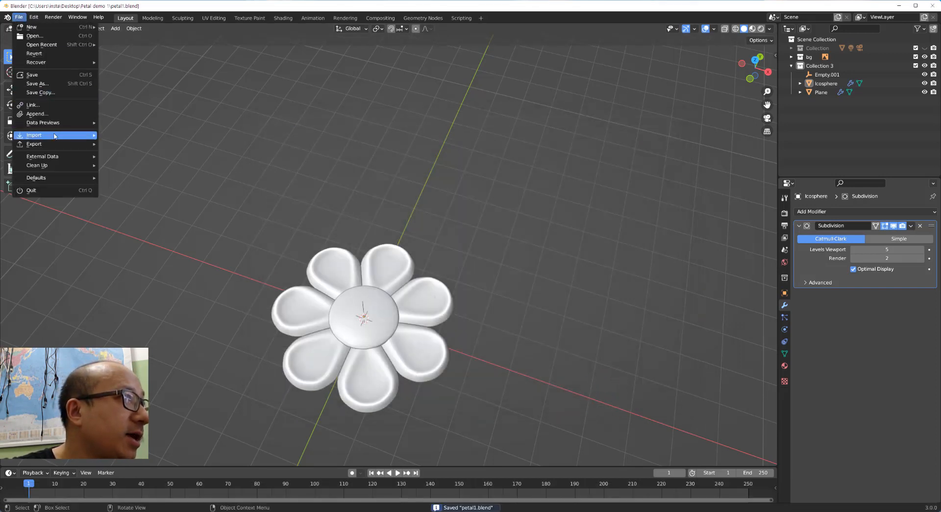
{"action": "mouse_move", "coordinate": [51, 144]}
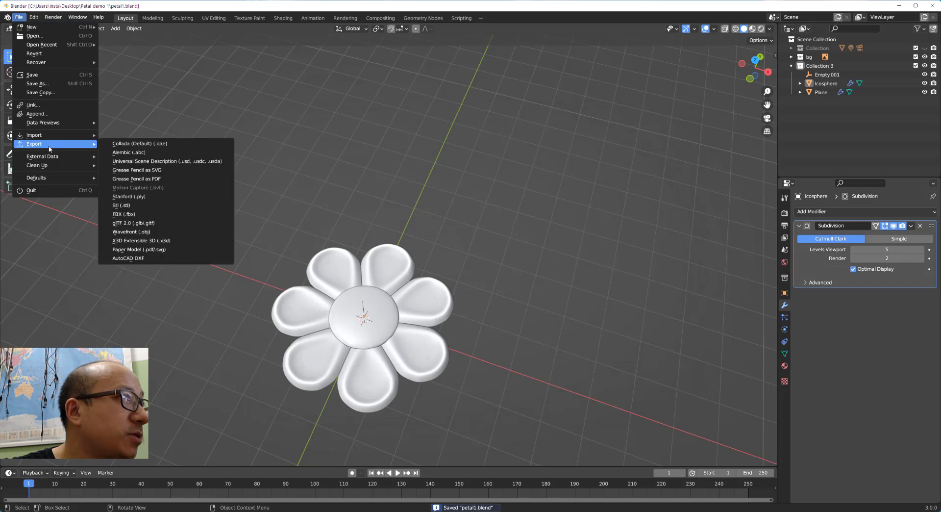
{"action": "left_click", "coordinate": [142, 231]}
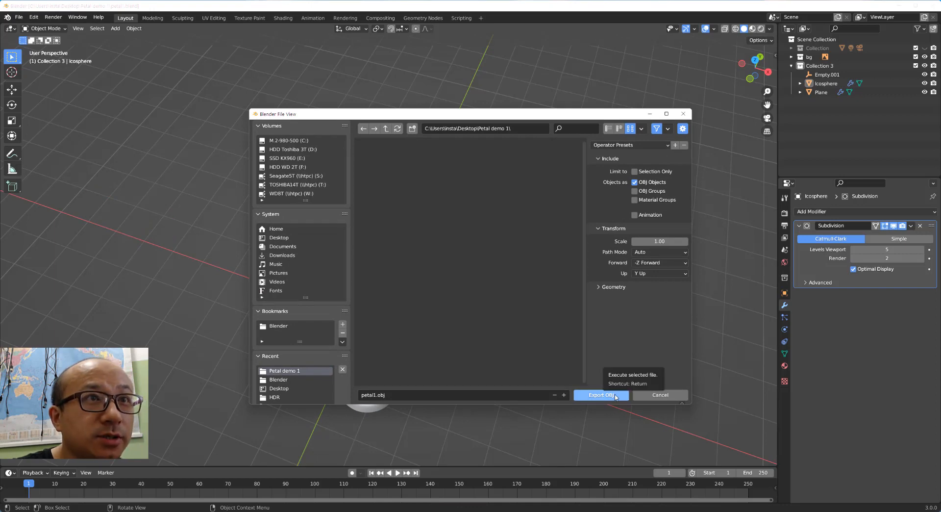
{"action": "left_click", "coordinate": [601, 395]}
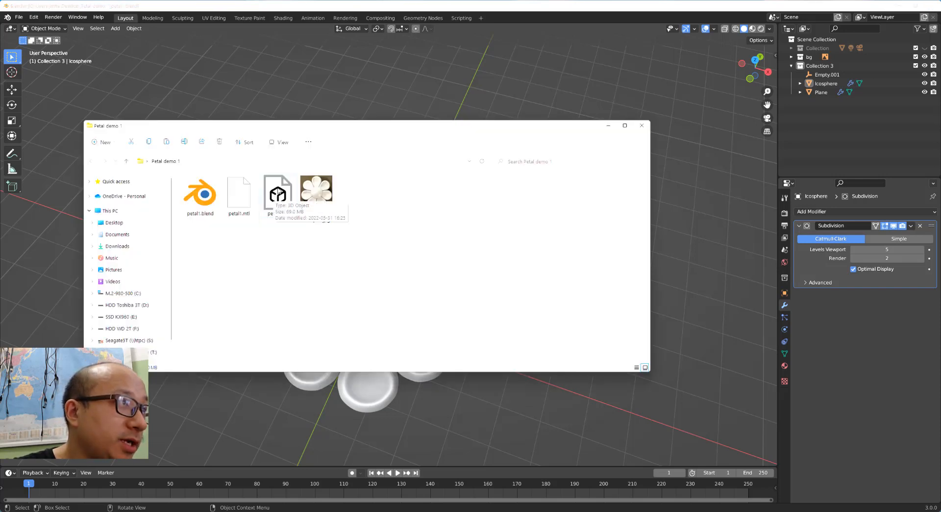
- Open the exported petal1.obj in 3D Viewer, examine the model from above, and return to Blender
{"action": "double_click", "coordinate": [278, 192]}
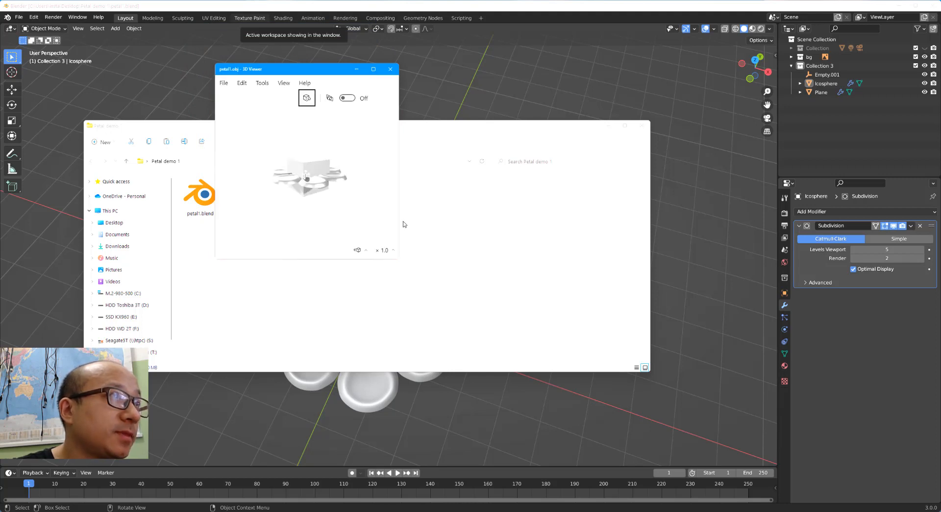
{"action": "left_click_drag", "start_coordinate": [399, 259], "coordinate": [505, 396]}
{"action": "left_click_drag", "start_coordinate": [345, 228], "coordinate": [334, 273]}
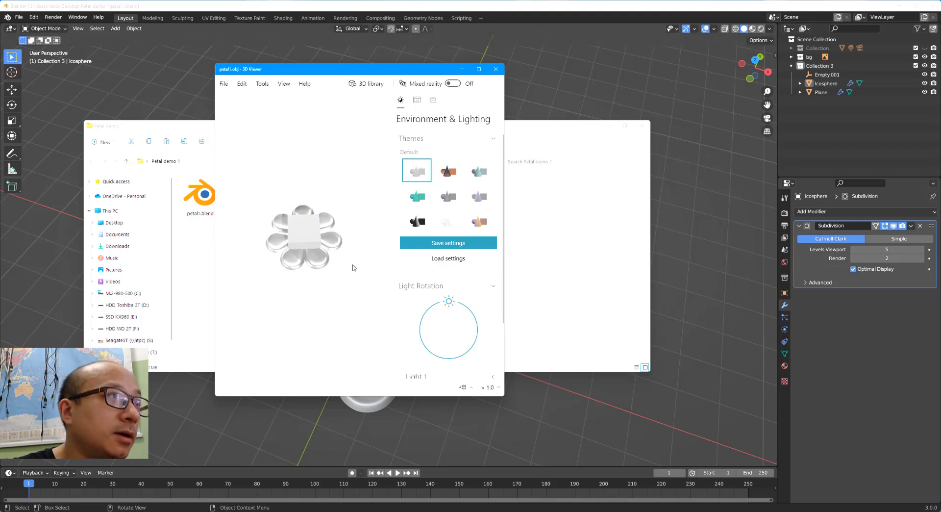
{"action": "mouse_move", "coordinate": [352, 265]}
{"action": "left_mouse_down"}
{"action": "mouse_move", "coordinate": [374, 259]}
{"action": "mouse_move", "coordinate": [350, 274]}
{"action": "left_mouse_up"}
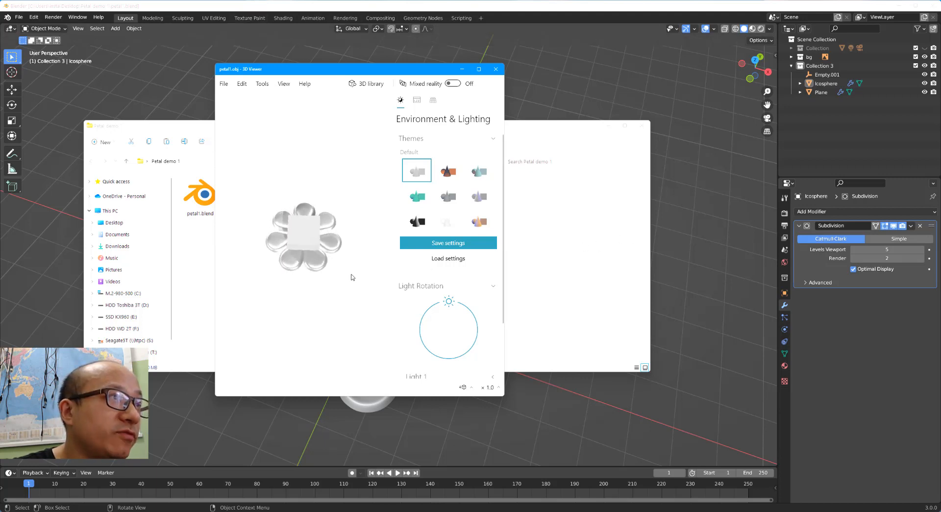
{"action": "left_click", "coordinate": [461, 69]}
{"action": "left_click", "coordinate": [608, 125]}
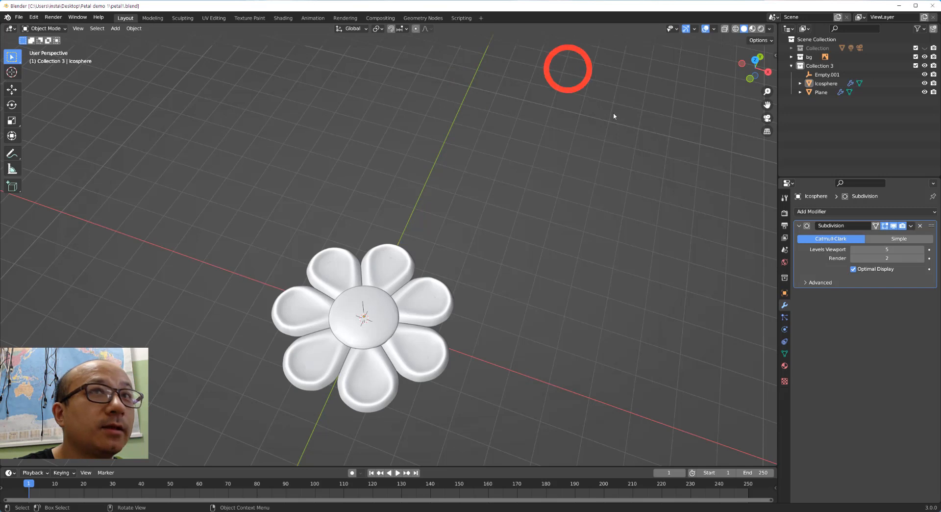
- Unhide the first collection and delete the default Cube in it that overlaps the flower
{"action": "left_click", "coordinate": [791, 48]}
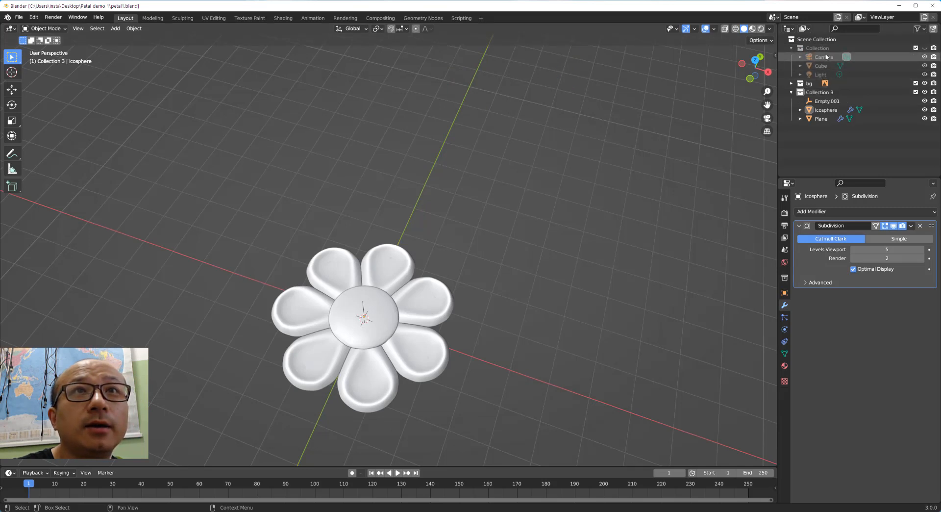
{"action": "left_click", "coordinate": [925, 48]}
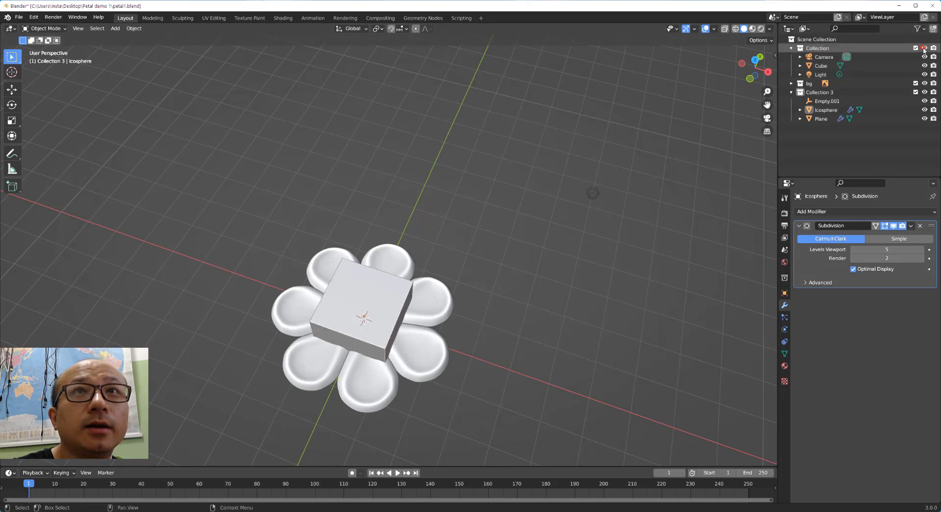
{"action": "left_click", "coordinate": [820, 66]}
{"action": "left_click", "coordinate": [361, 293]}
{"action": "left_click", "coordinate": [363, 269]}
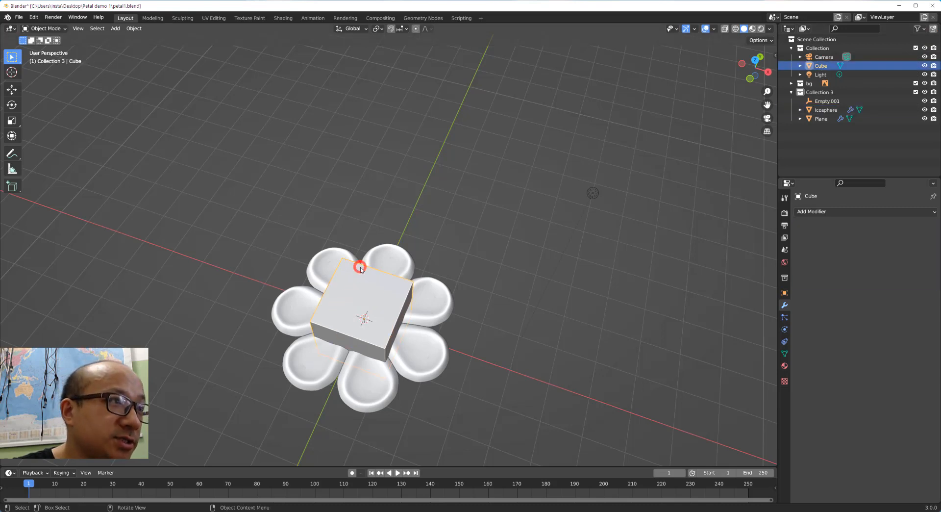
{"action": "key", "text": "x"}
{"action": "left_click", "coordinate": [369, 268]}
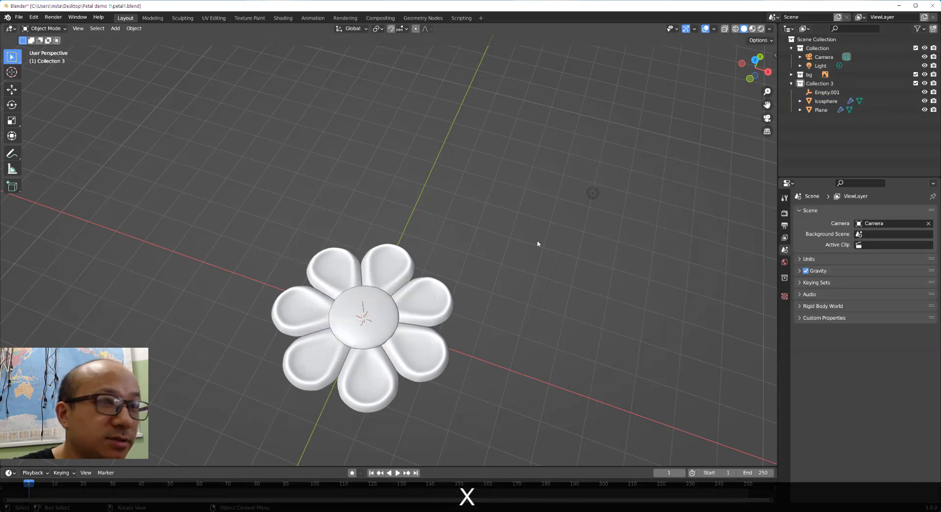
- Close the open 3D Viewer window and export the scene again as Wavefront OBJ, overwriting petal1.obj in the Petal demo 1 folder
{"action": "key", "text": "KP_7"}
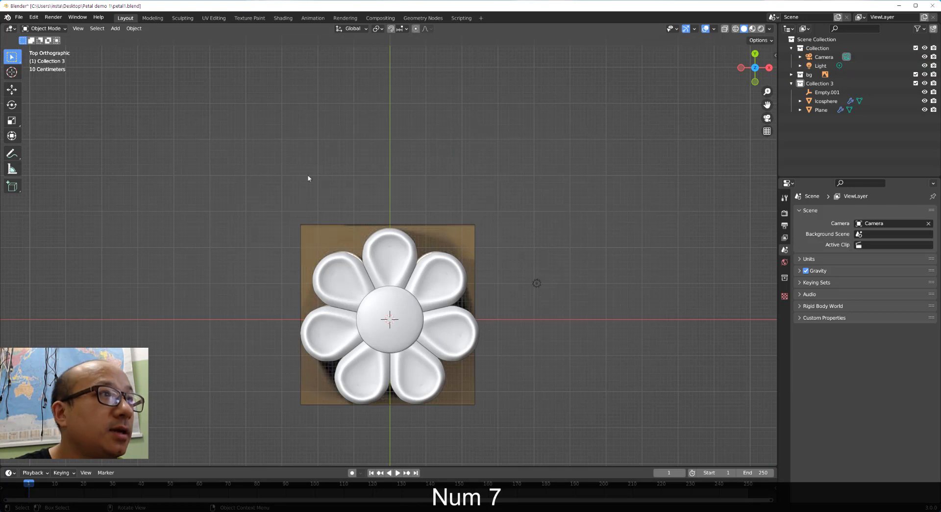
{"action": "left_click", "coordinate": [18, 17]}
{"action": "mouse_move", "coordinate": [35, 144]}
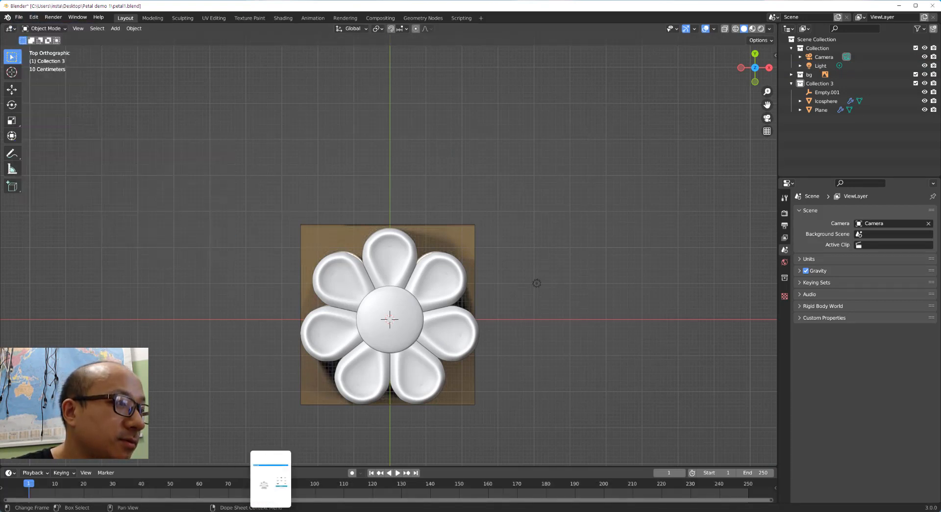
{"action": "left_click", "coordinate": [269, 510]}
{"action": "left_click", "coordinate": [498, 71]}
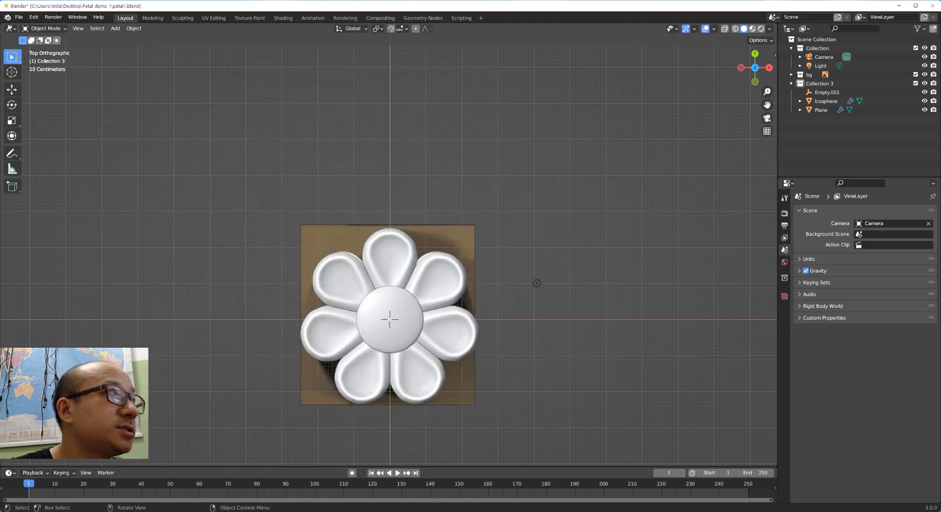
{"action": "left_click", "coordinate": [19, 18]}
{"action": "mouse_move", "coordinate": [34, 143]}
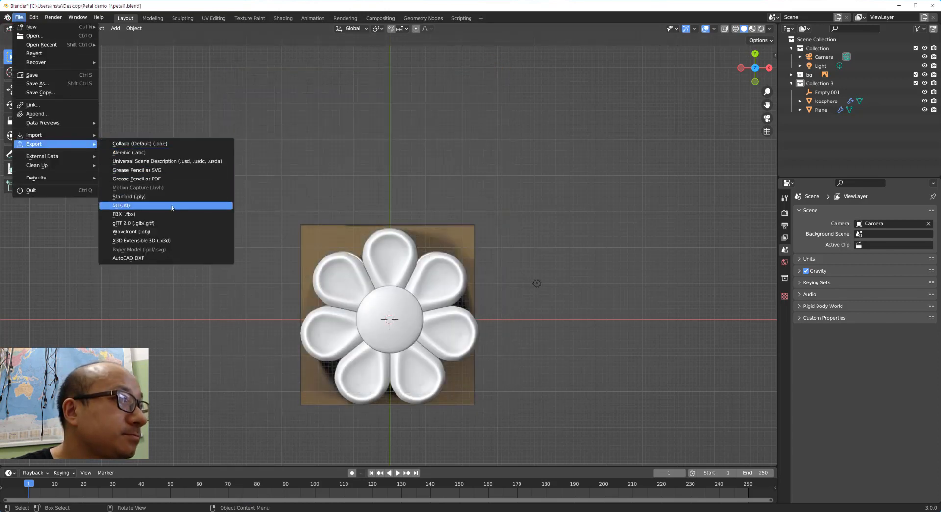
{"action": "left_click", "coordinate": [168, 233]}
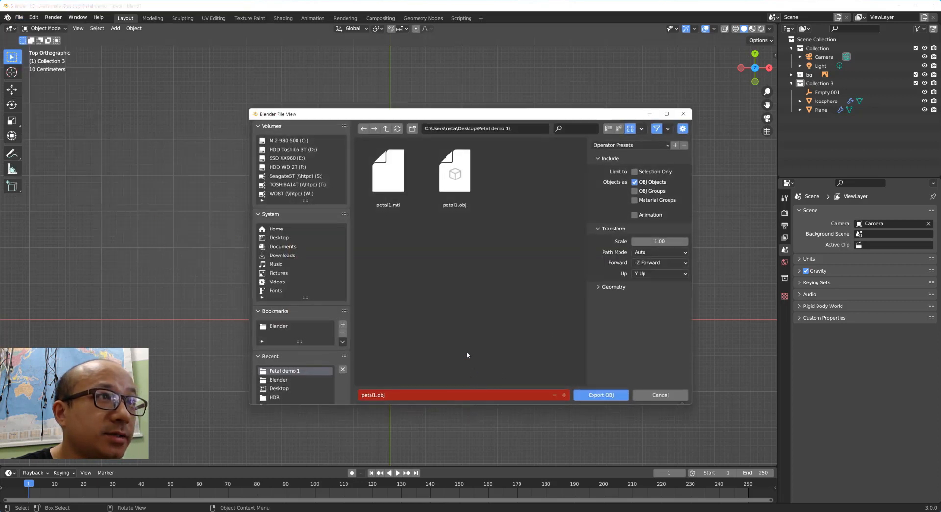
{"action": "left_click", "coordinate": [594, 395]}
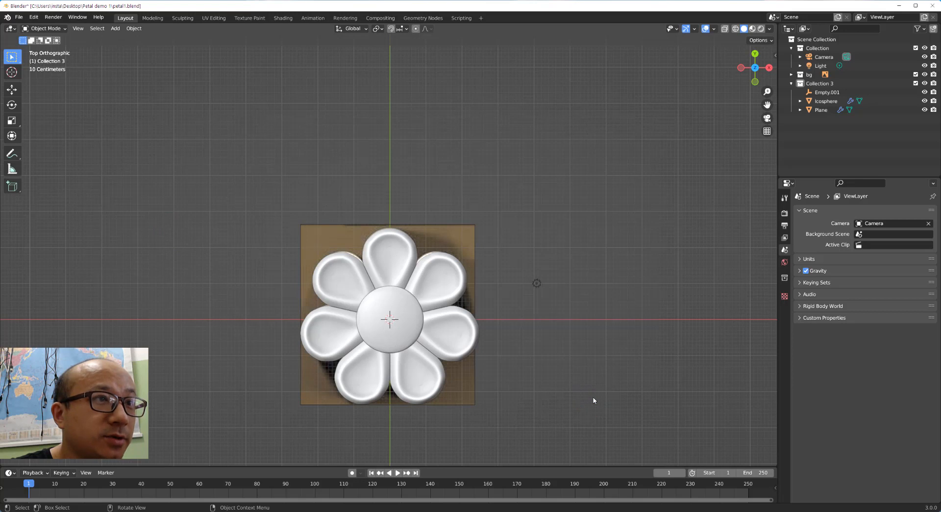
- Open the re-exported petal1.obj in 3D Viewer, enlarge its window and examine the flower relief from above and from low angles
{"action": "left_click", "coordinate": [192, 483]}
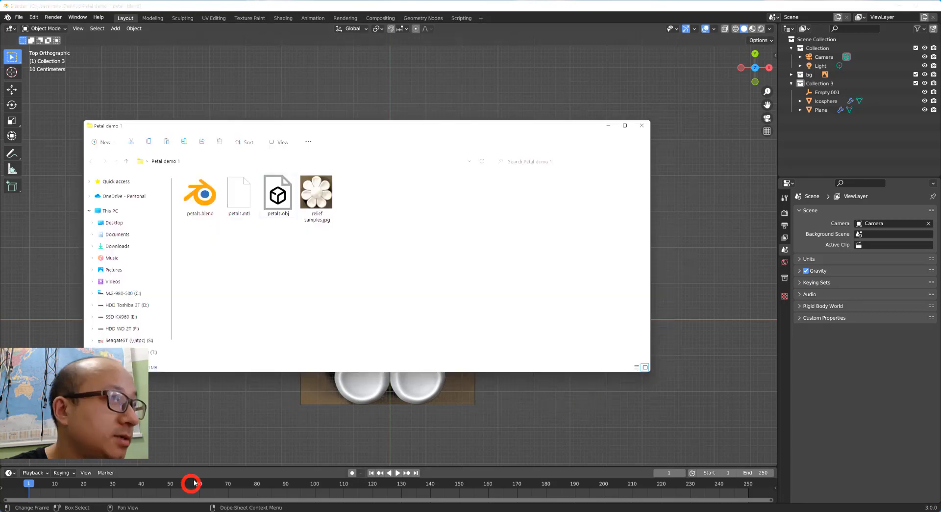
{"action": "double_click", "coordinate": [274, 196]}
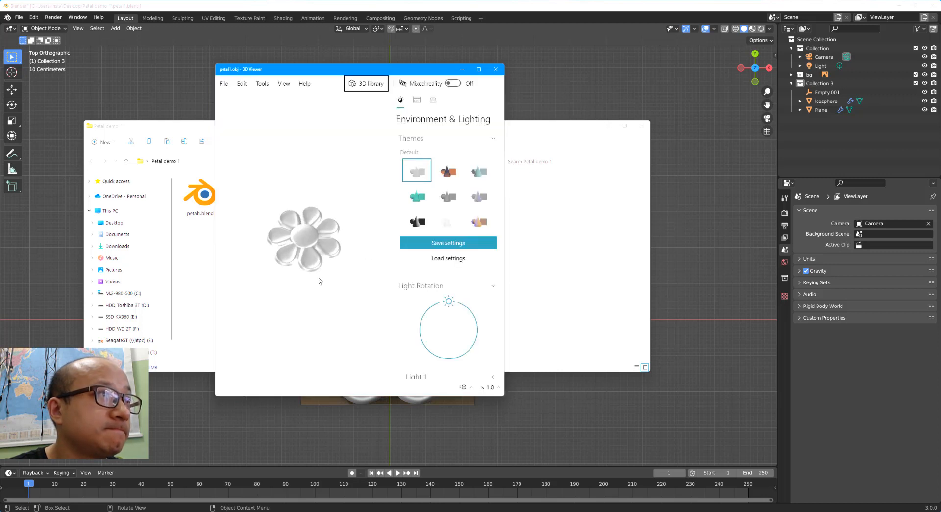
{"action": "mouse_move", "coordinate": [314, 300]}
{"action": "left_mouse_down"}
{"action": "mouse_move", "coordinate": [349, 245]}
{"action": "mouse_move", "coordinate": [321, 294]}
{"action": "left_mouse_up"}
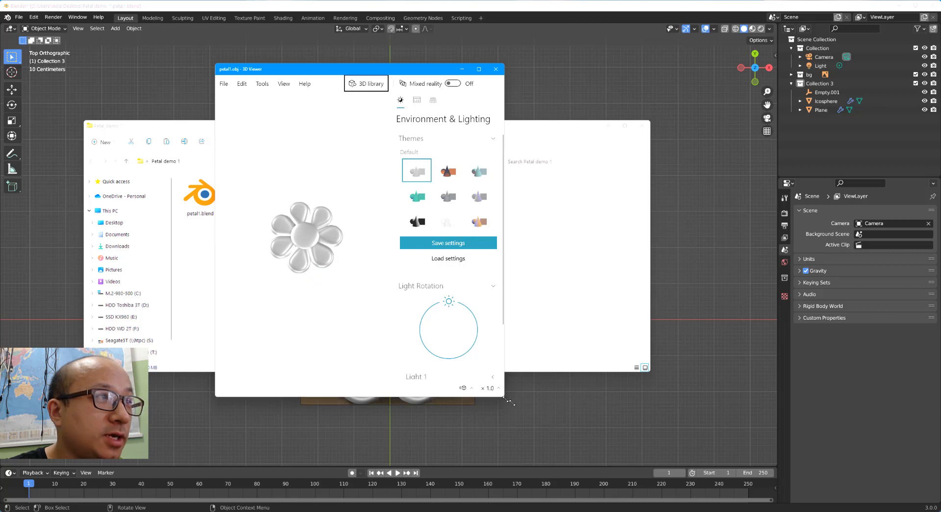
{"action": "left_click_drag", "start_coordinate": [510, 401], "coordinate": [693, 445]}
{"action": "left_click_drag", "start_coordinate": [449, 342], "coordinate": [485, 296]}
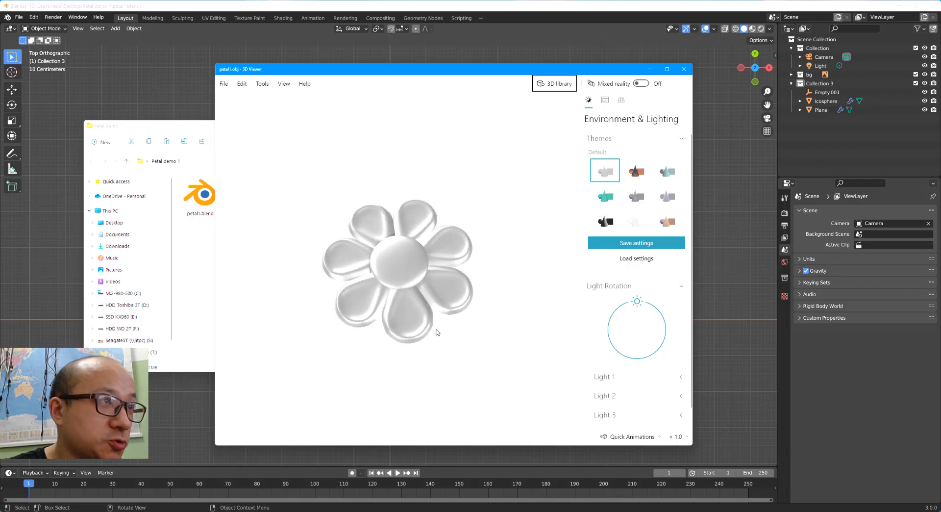
{"action": "left_click_drag", "start_coordinate": [383, 283], "coordinate": [401, 283]}
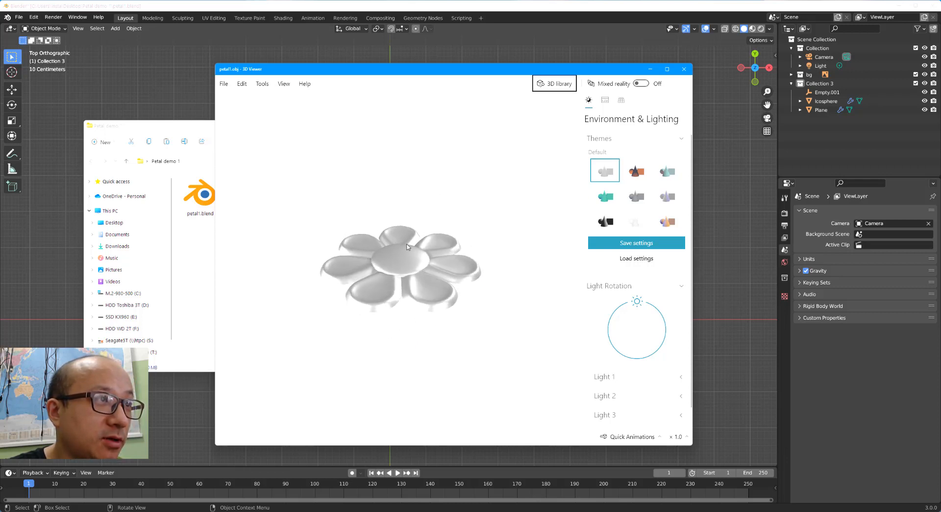
{"action": "left_click_drag", "start_coordinate": [390, 317], "coordinate": [346, 305]}
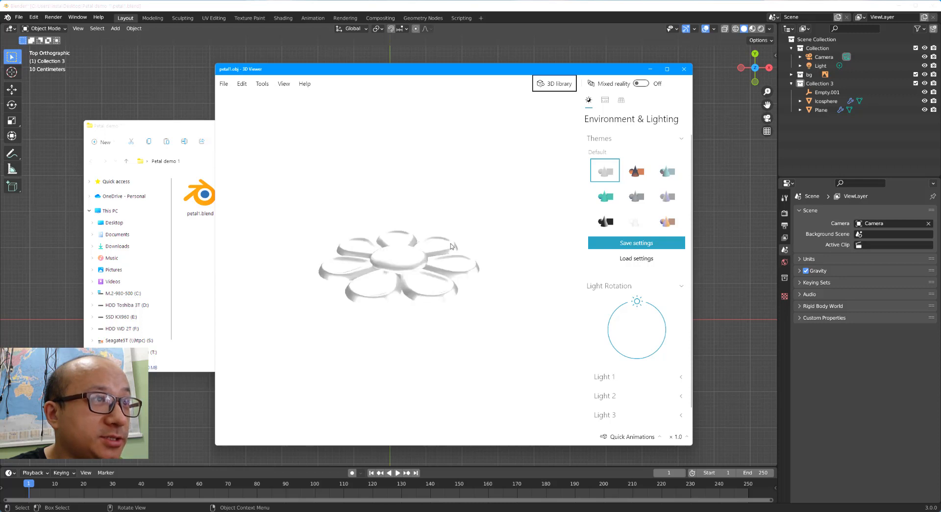
{"action": "left_click_drag", "start_coordinate": [472, 274], "coordinate": [424, 325]}
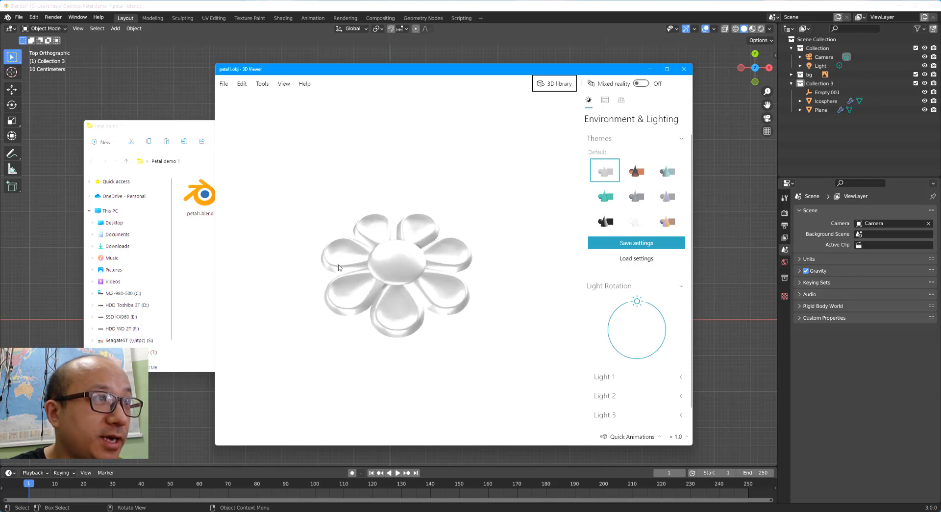